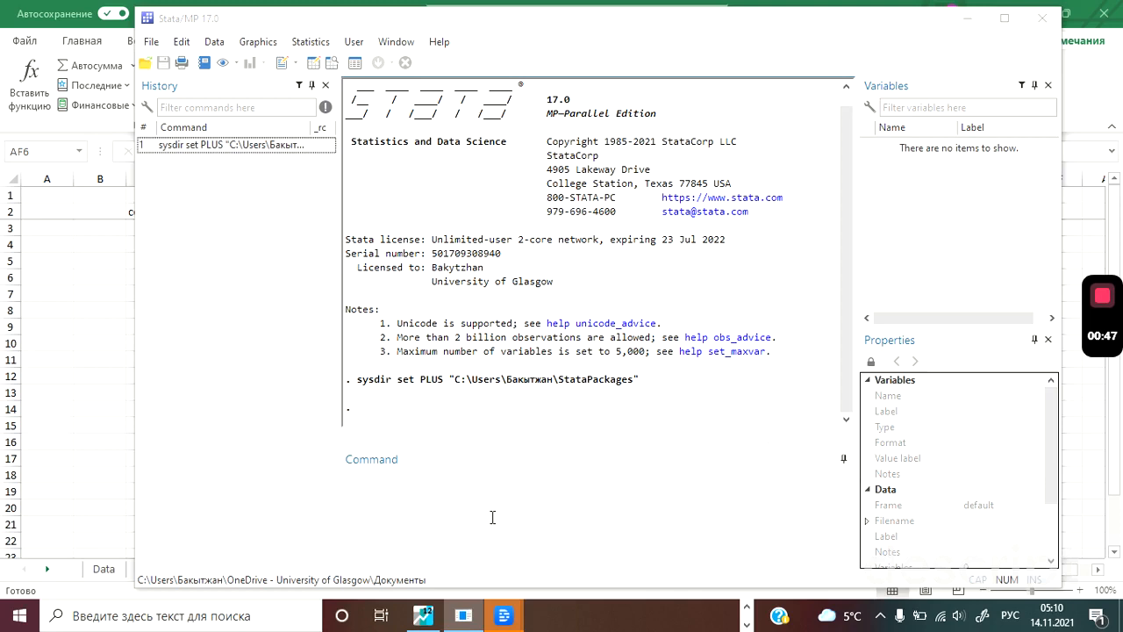
Switch to the Excel workbook and review the country_id to trade column headers on the 8 countries (3) sheet.
left_click(474, 505)
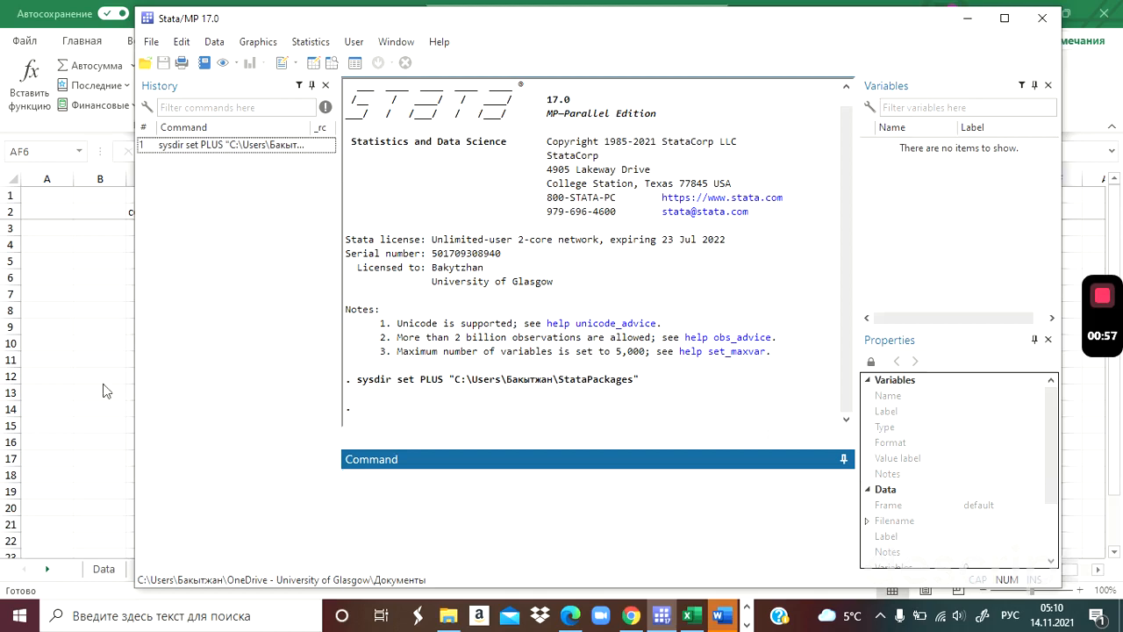
left_click(94, 266)
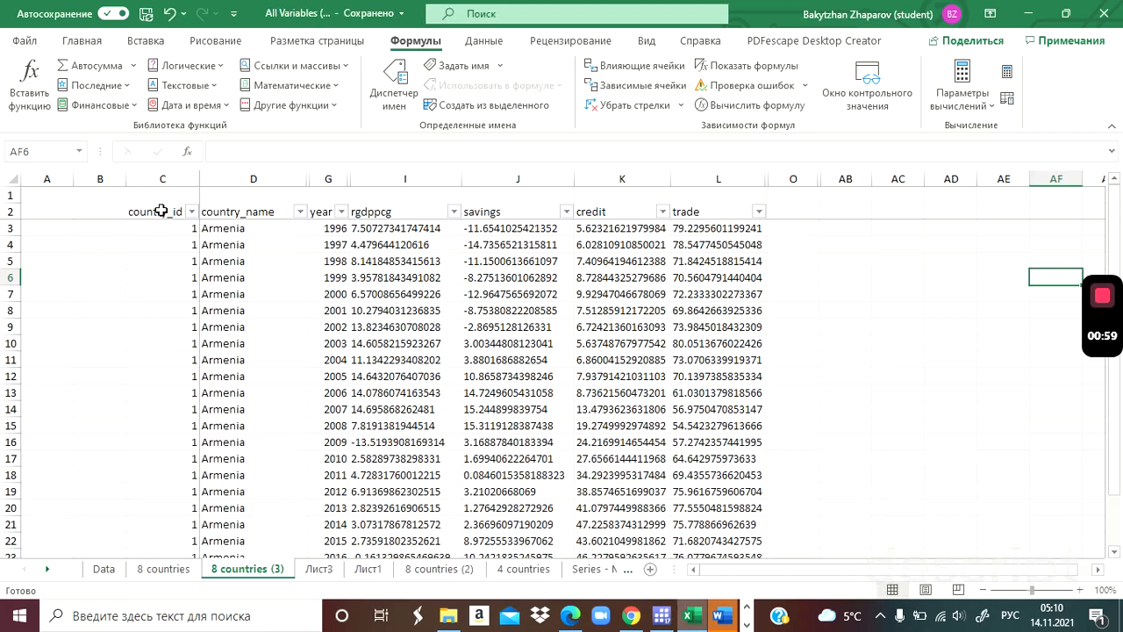
left_click_drag(161, 212, 685, 211)
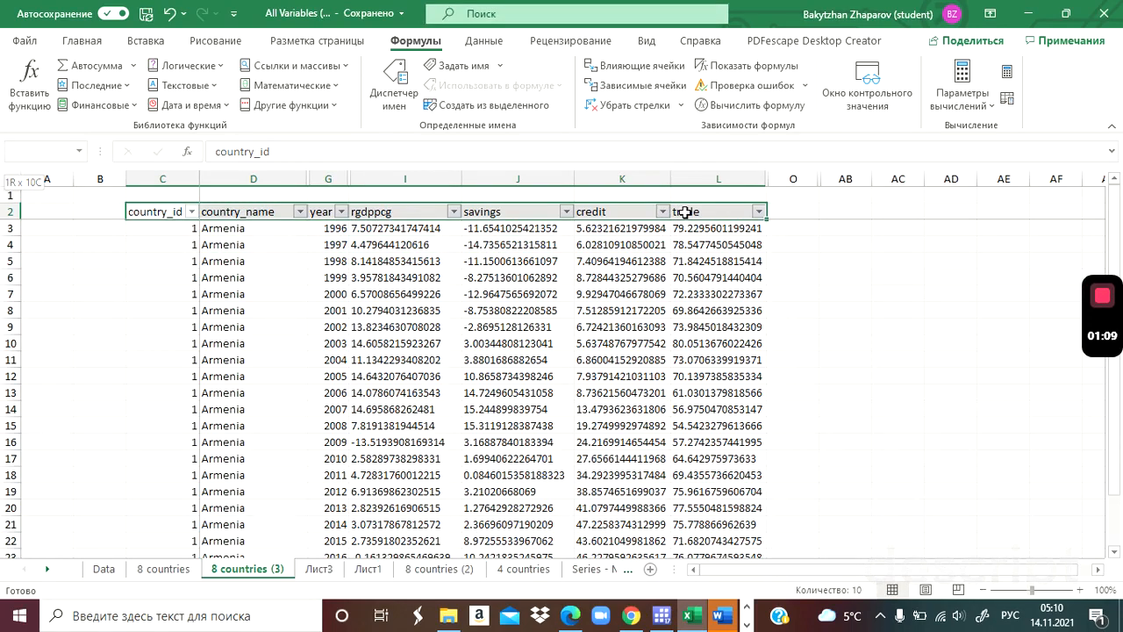
left_click_drag(685, 211, 684, 211)
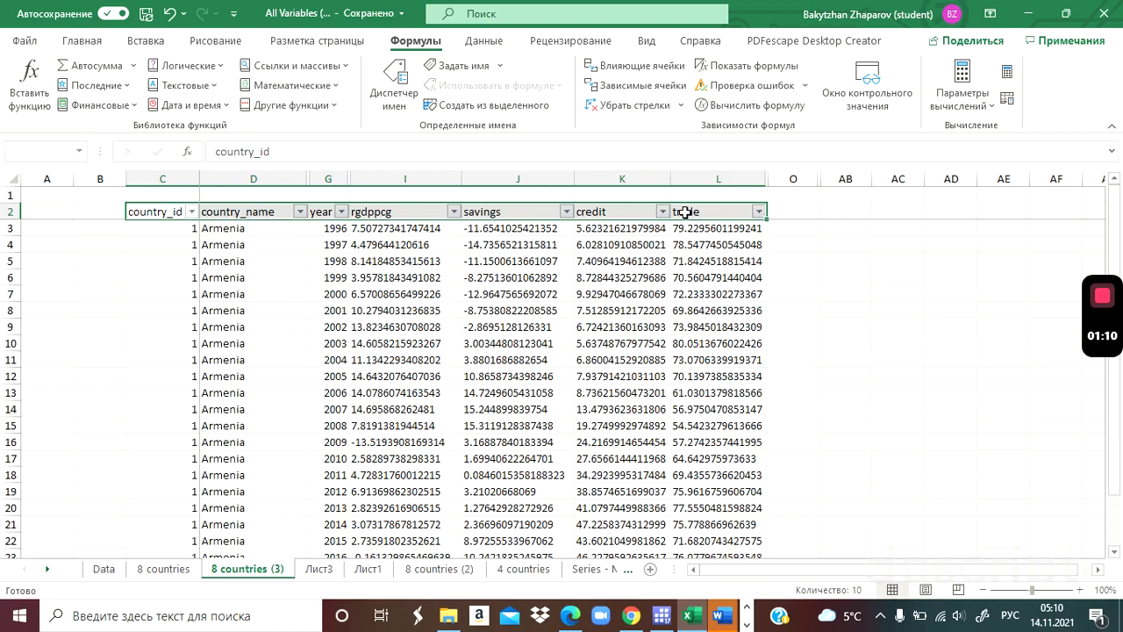
left_click(410, 210)
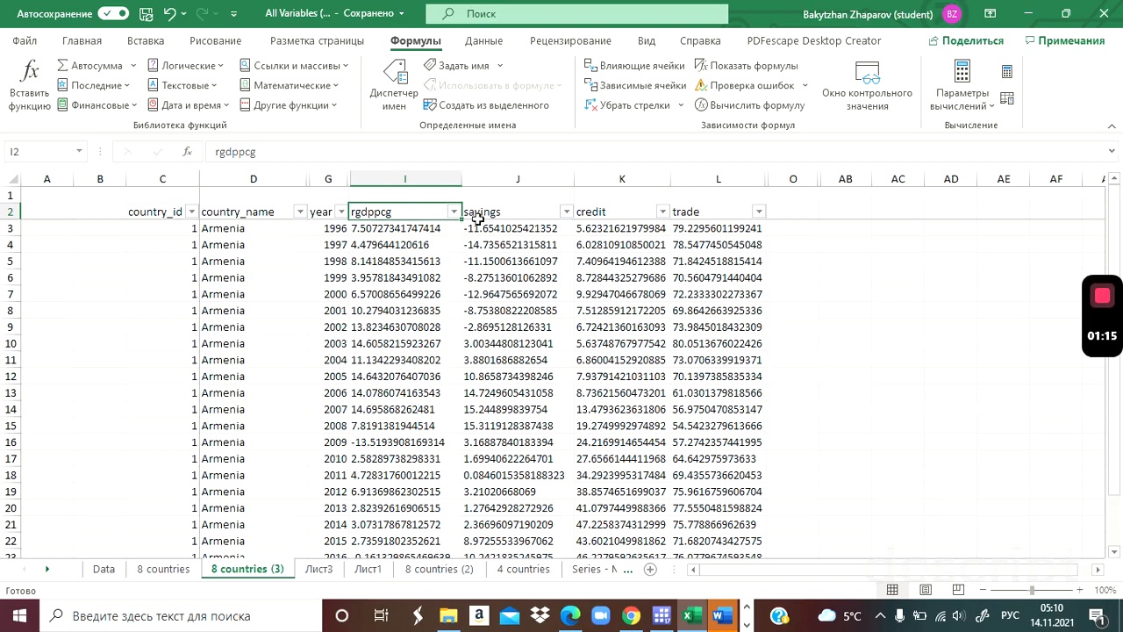
left_click(526, 213)
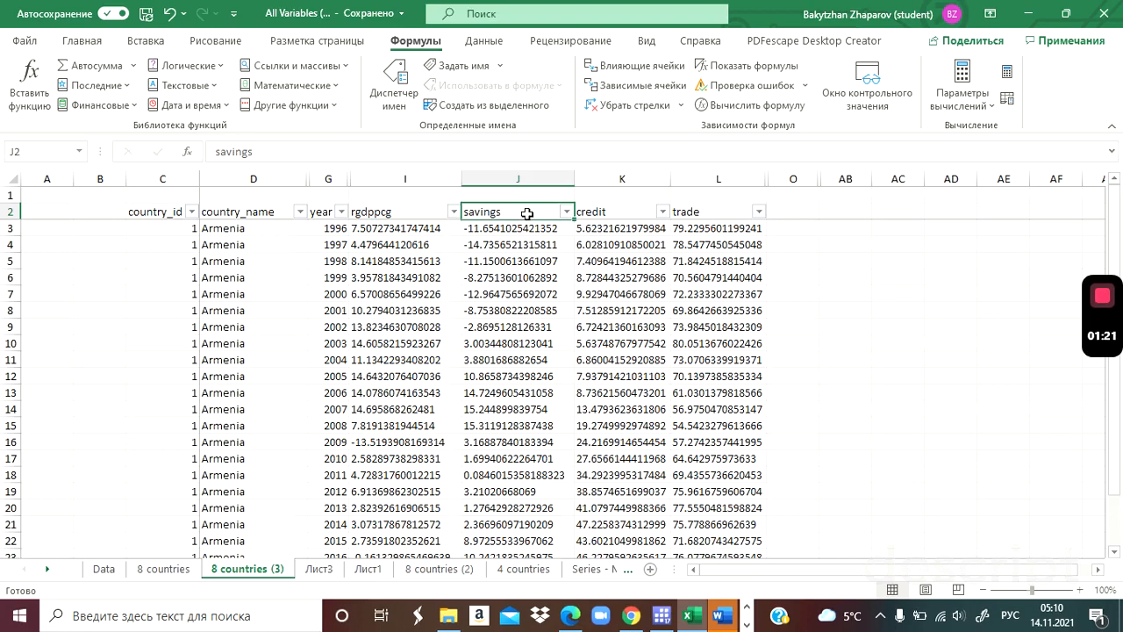
left_click(621, 213)
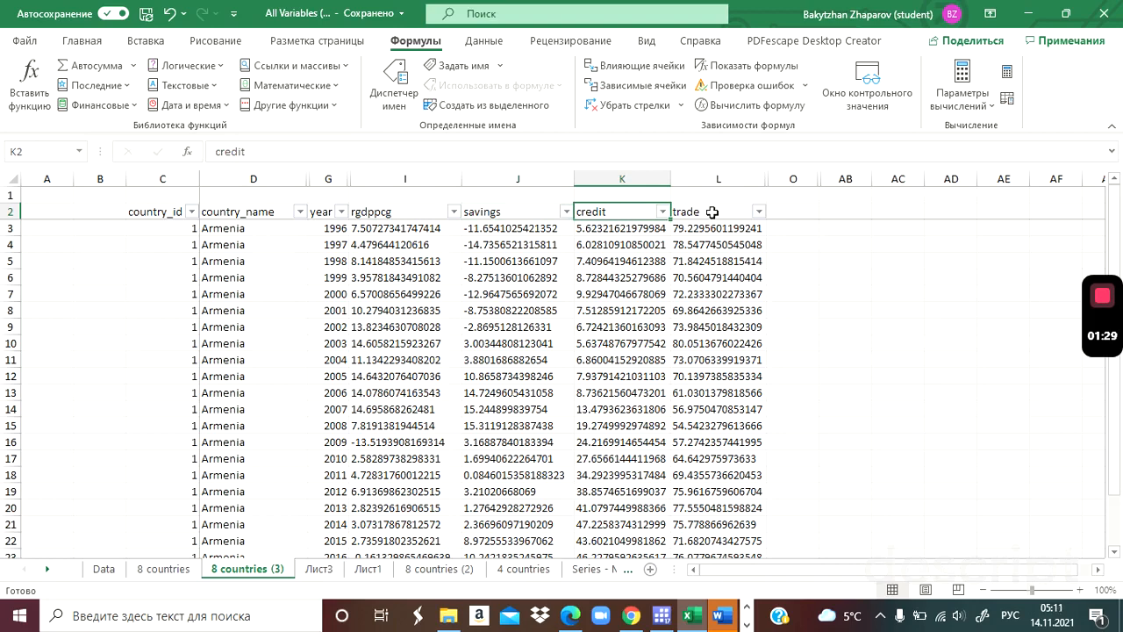
left_click(712, 212)
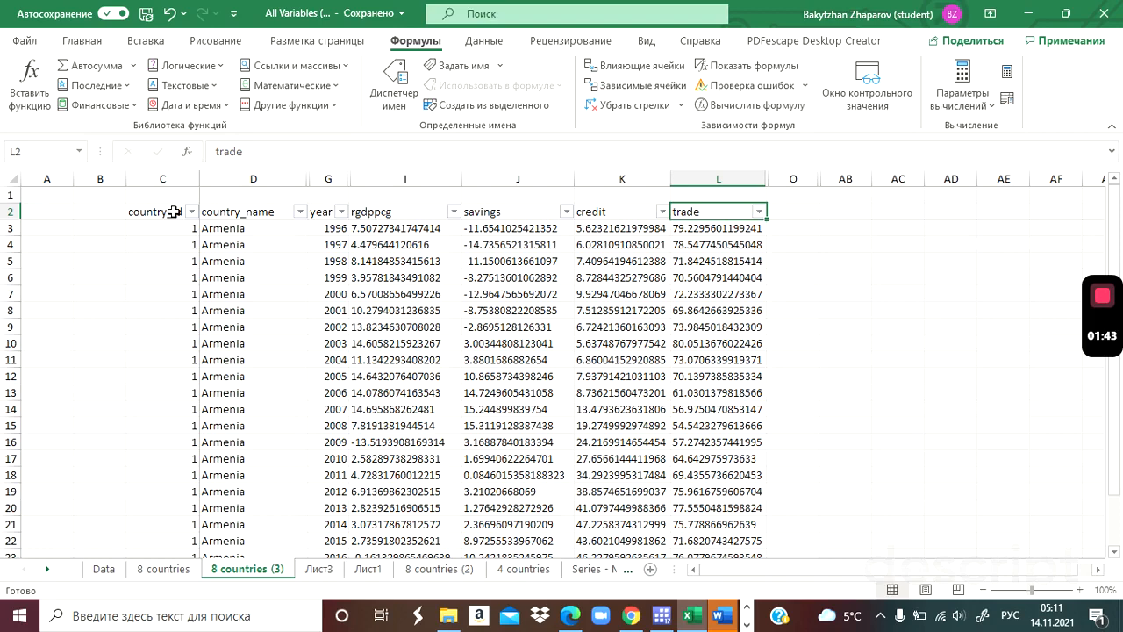
Copy the whole data table, from the country_id header through the last row of the trade column.
left_click(174, 211)
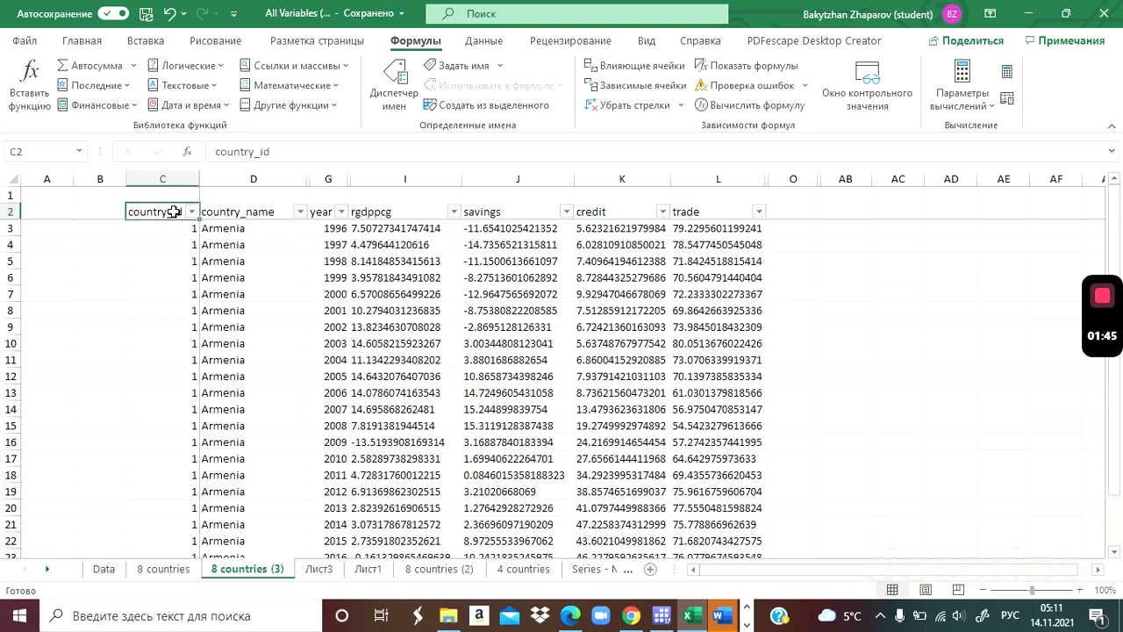
key("ctrl+shift+Right")
key("ctrl+shift+Down")
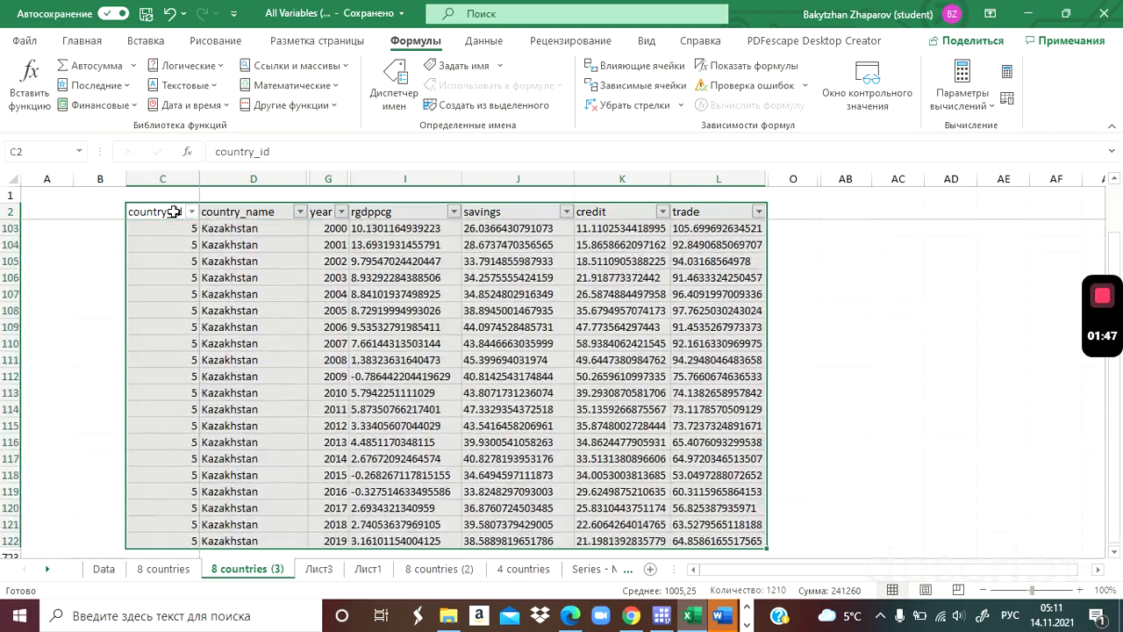
key("ctrl+c")
Switch to Stata and paste the copied table into the Data Editor, treating the first row as variable names.
key("alt+Tab")
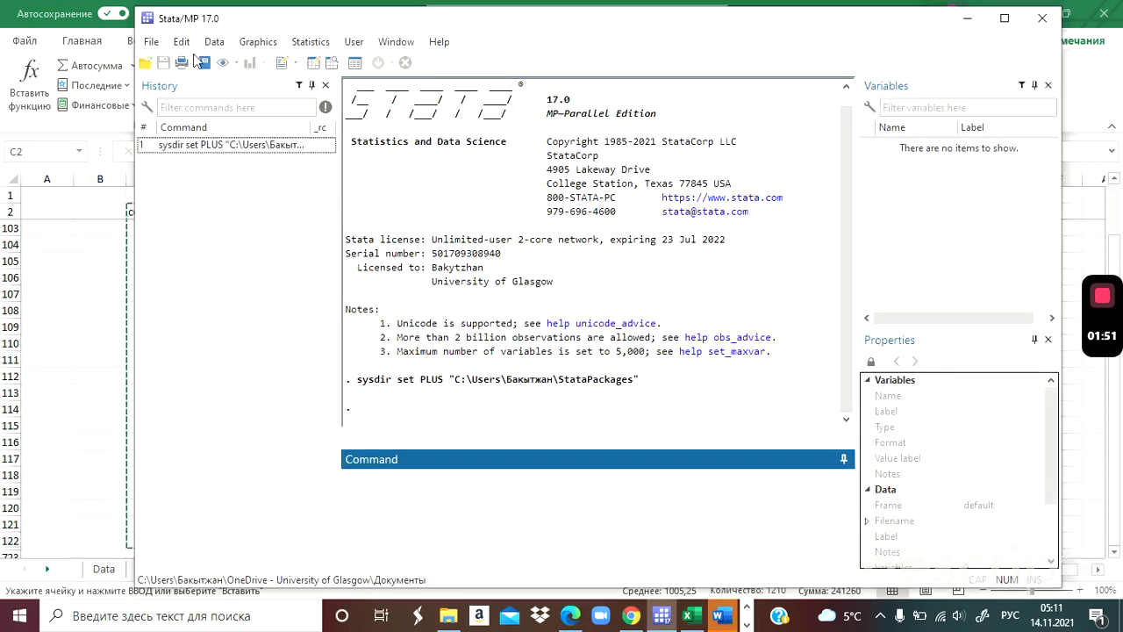
left_click(212, 44)
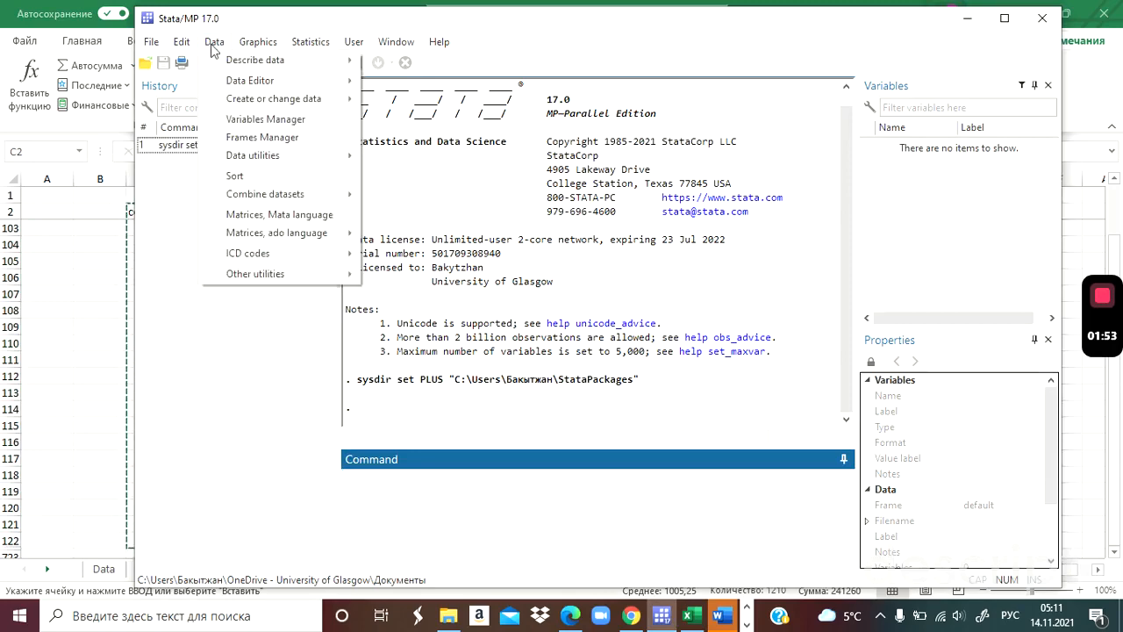
mouse_move(263, 60)
mouse_move(346, 81)
left_click(410, 84)
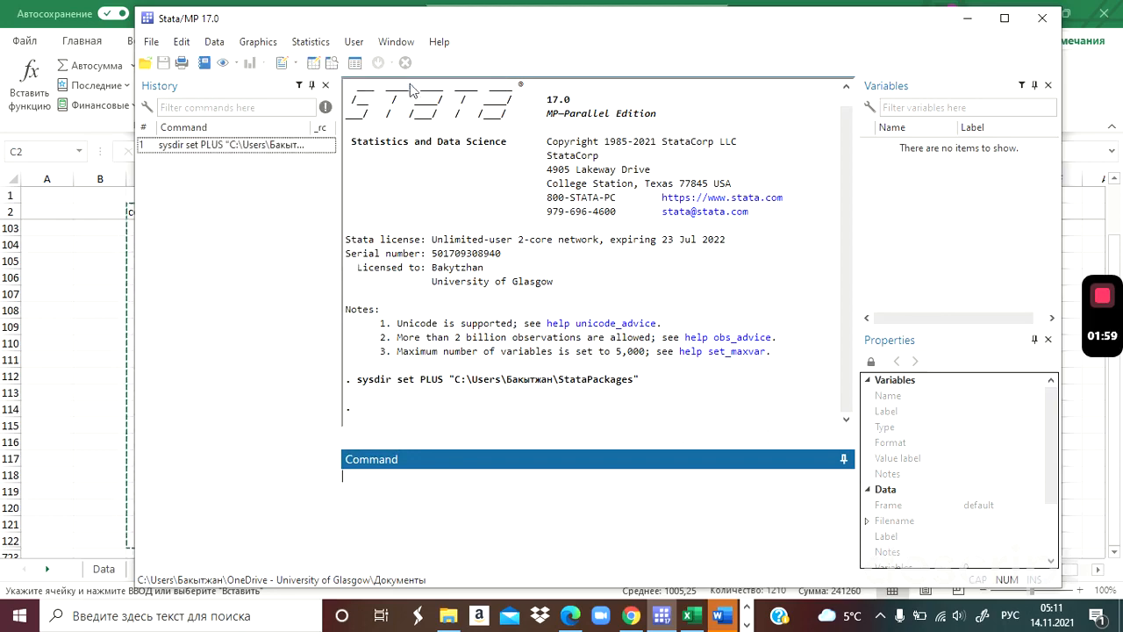
key("ctrl+v")
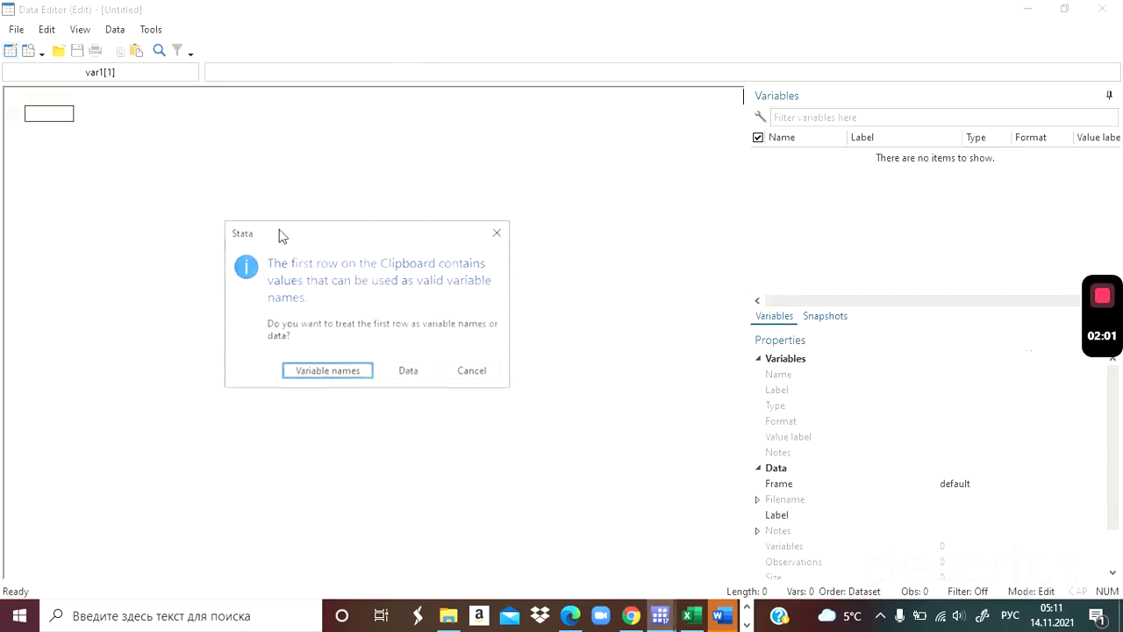
left_click(326, 373)
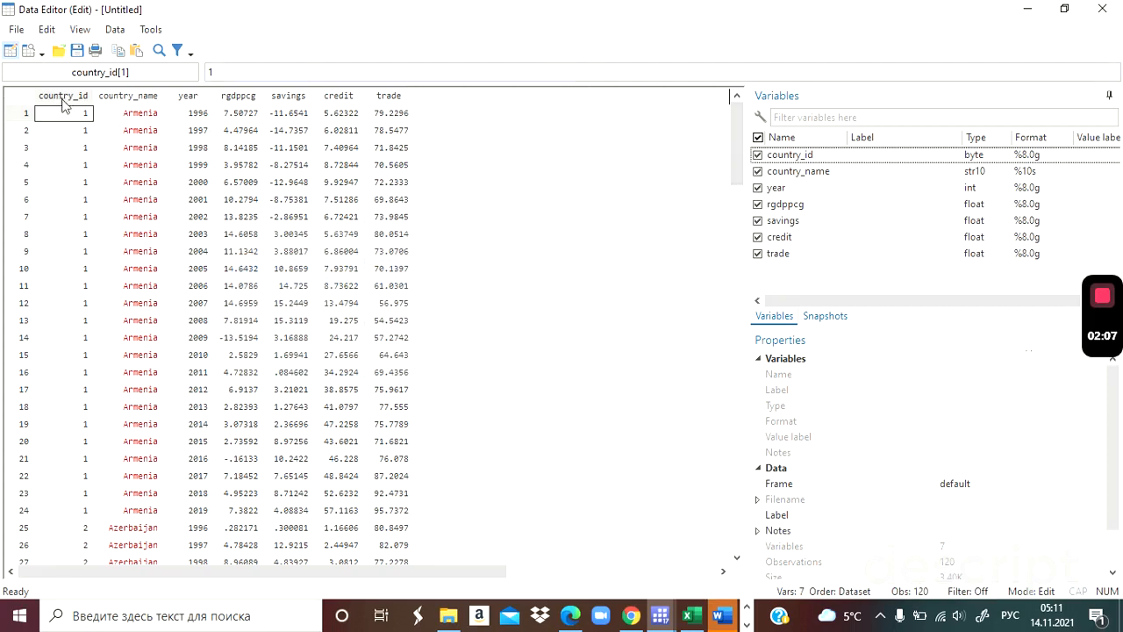
Check the pasted country rows down to the last observation and close the Data Editor.
left_click(735, 559)
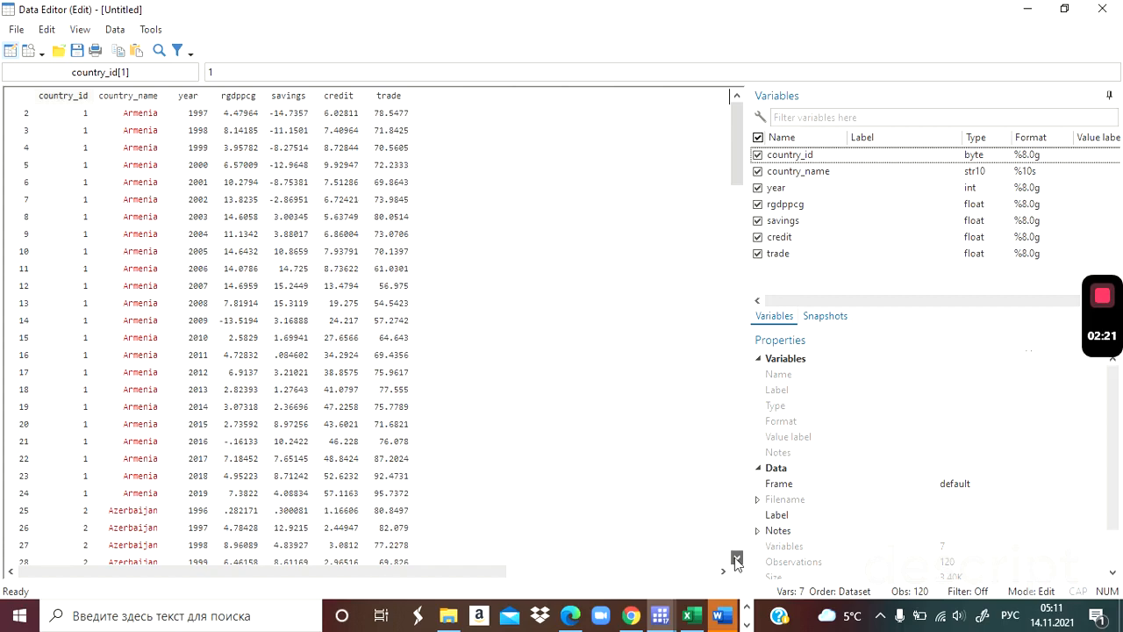
left_click(735, 560)
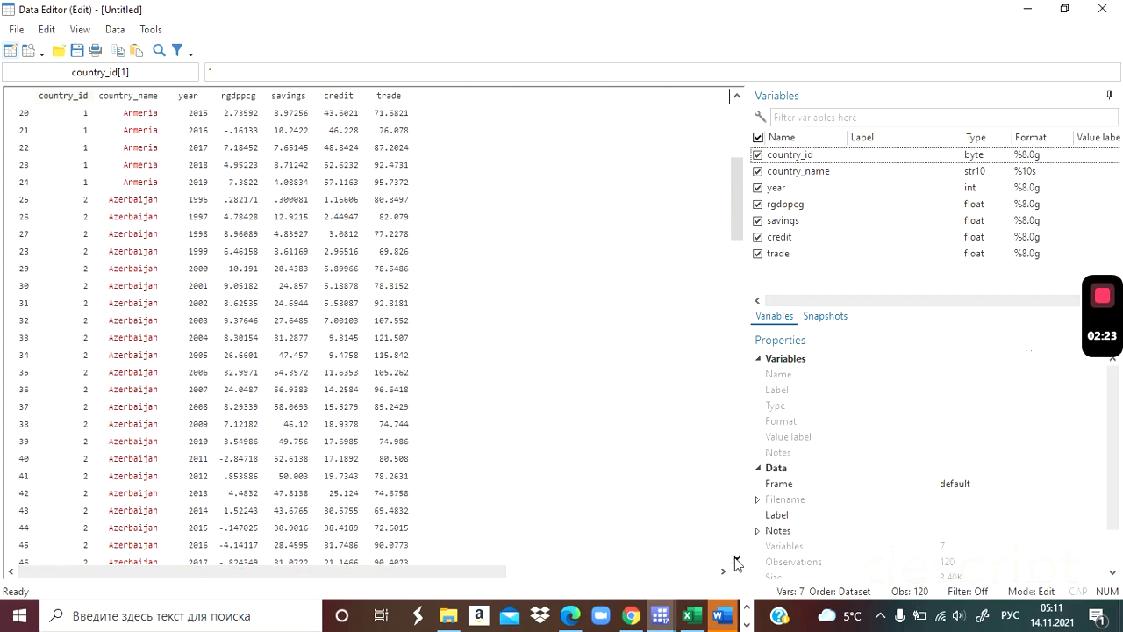
left_click(735, 560)
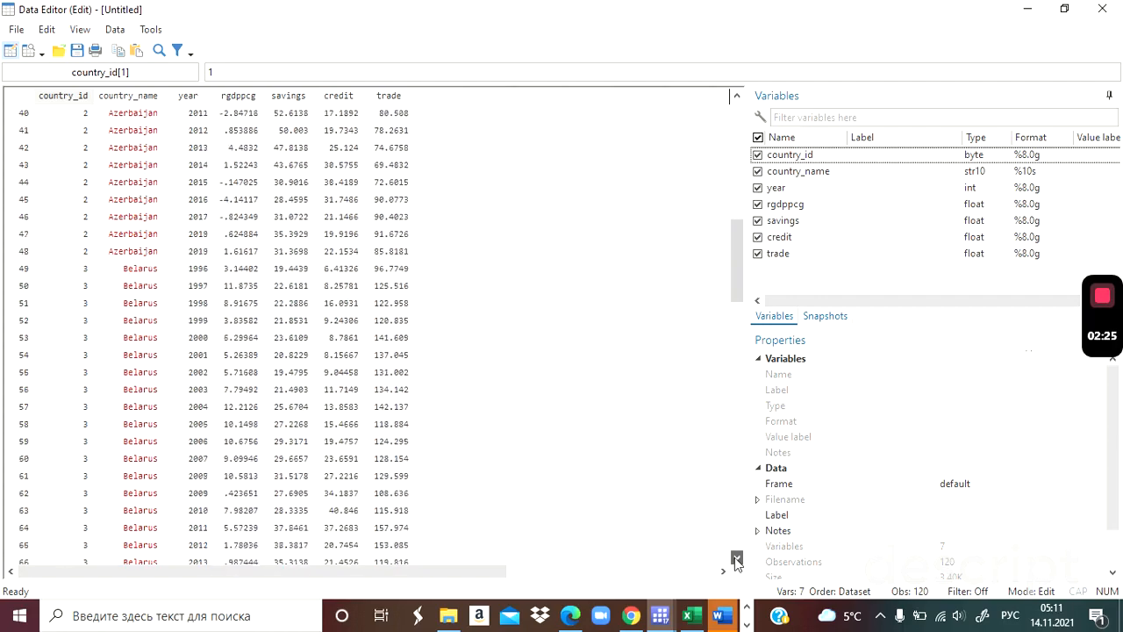
left_click(735, 560)
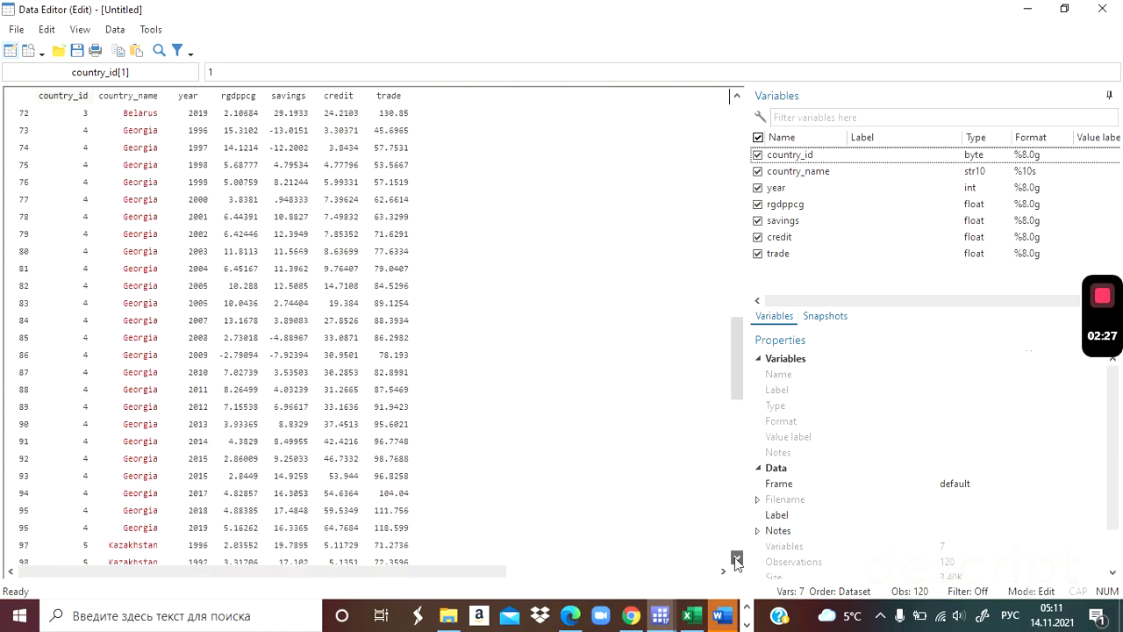
left_click(735, 560)
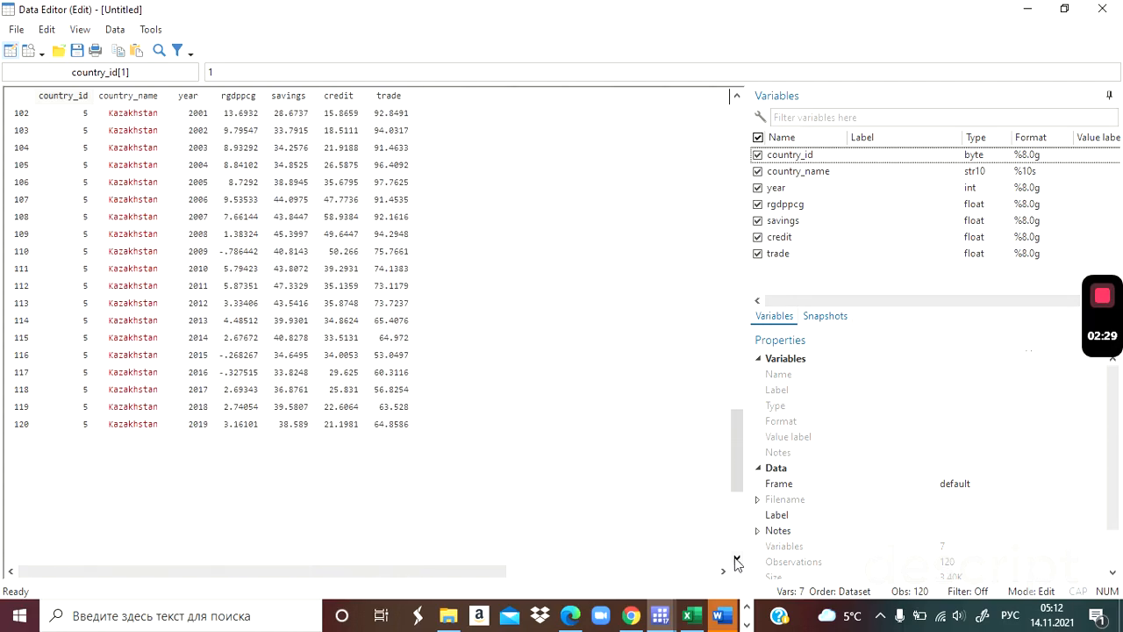
left_click(1102, 11)
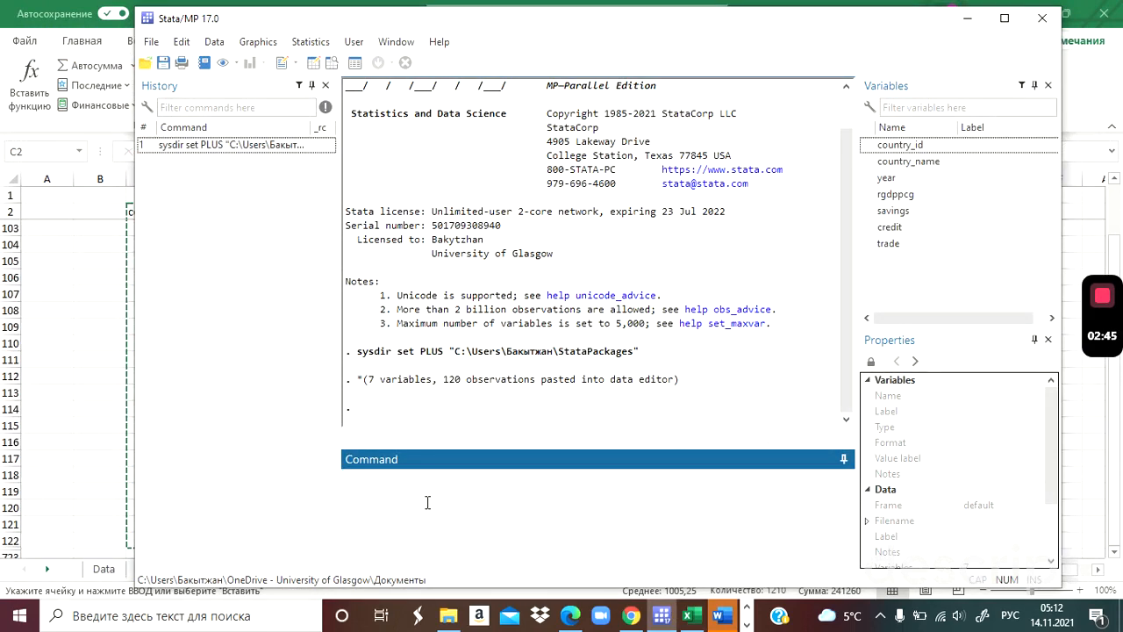
type("чеыуе")
key("BackSpace")
key("BackSpace")
key("BackSpace")
key("BackSpace")
key("BackSpace")
Switch the input language to English and declare the panel data by running xtset country_id year.
key("alt+shift")
type("xtset")
left_click(917, 146)
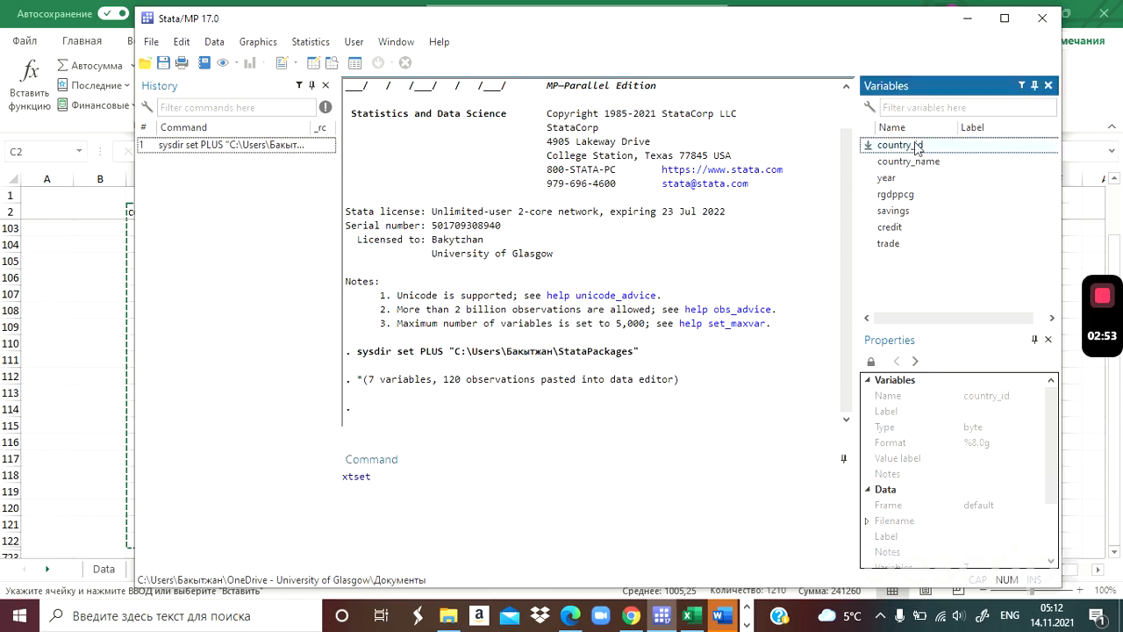
double_click(917, 146)
double_click(887, 178)
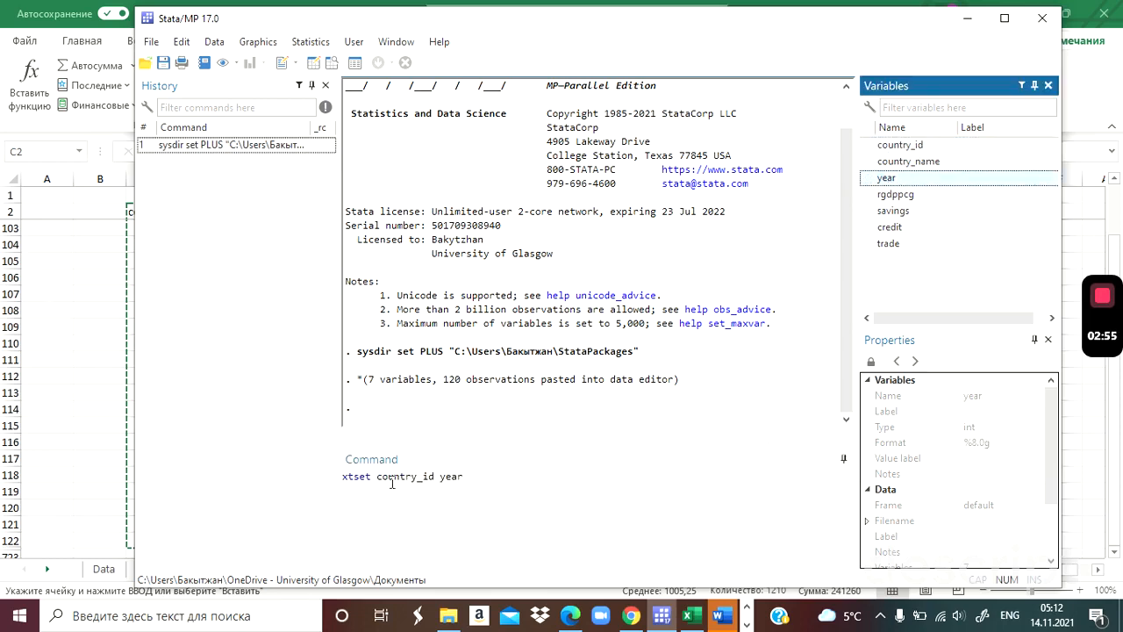
left_click(420, 476)
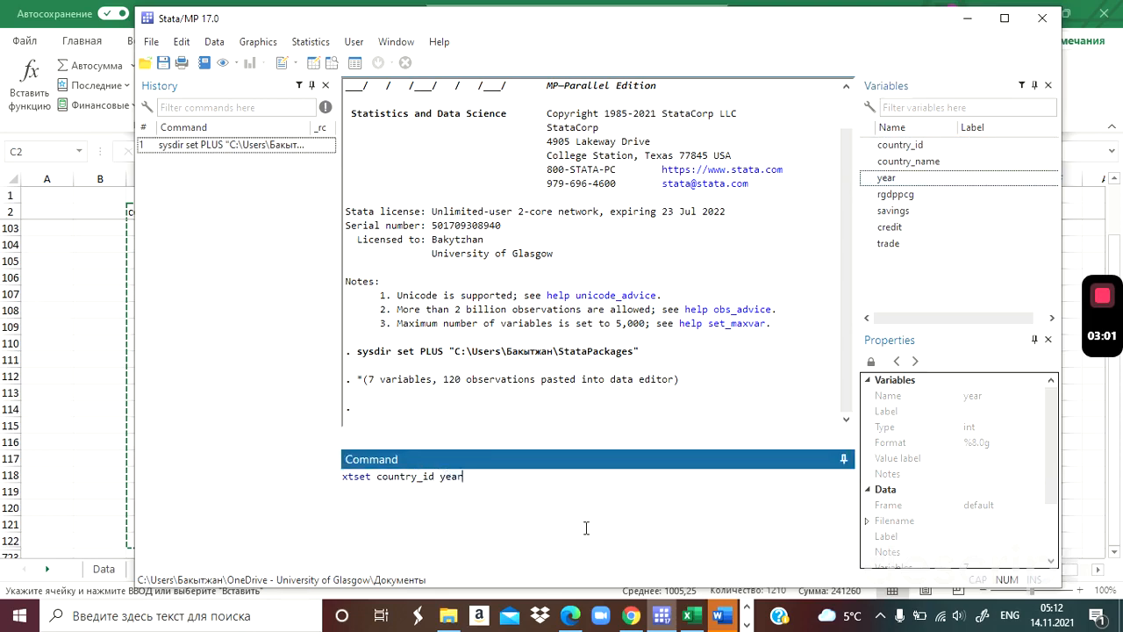
key("Return")
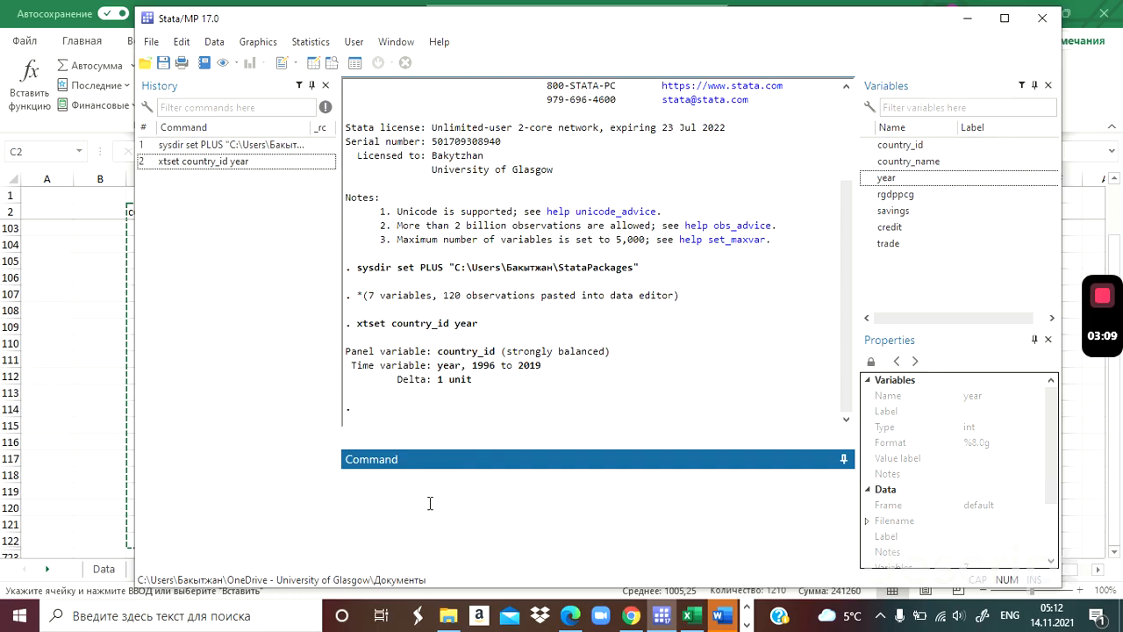
Open the help file for the xtpmg command.
type("help xtpmg")
key("Return")
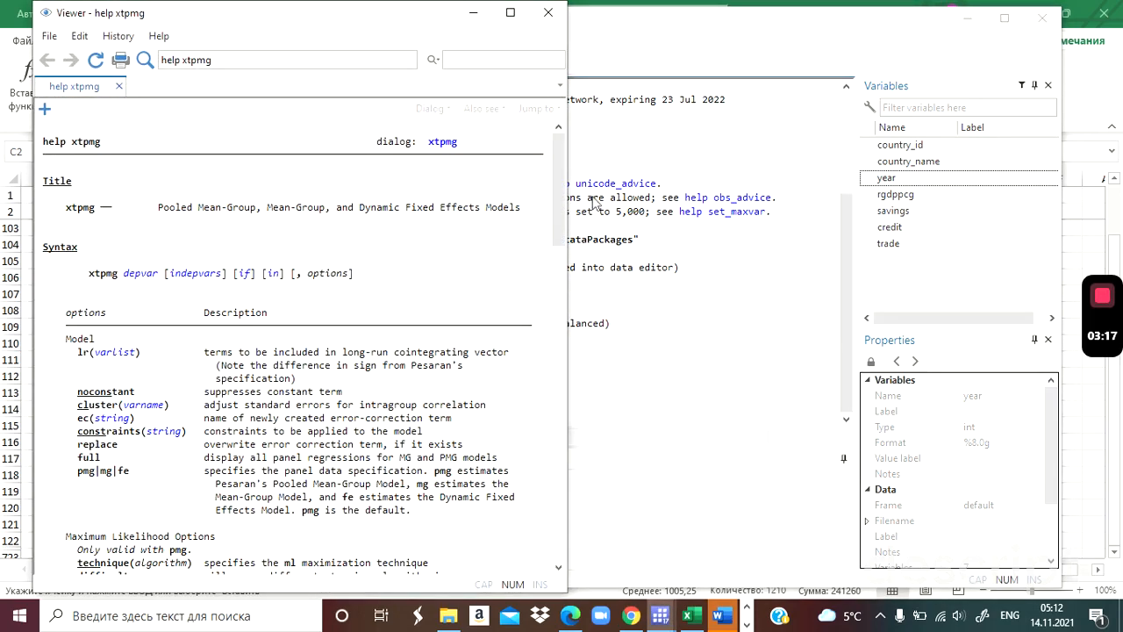
Copy the example xtpmg d.c d.y d.pi, lr(l.c y pi) full from the help file into the command line.
left_click_drag(558, 198, 551, 513)
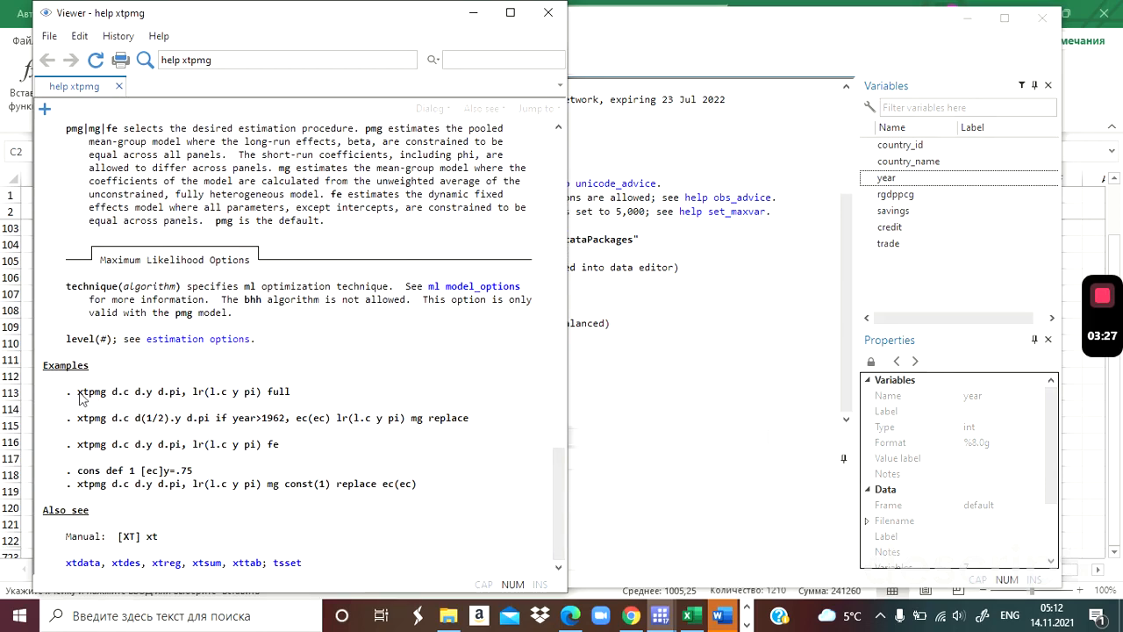
left_click_drag(78, 398, 189, 399)
key("alt+Tab")
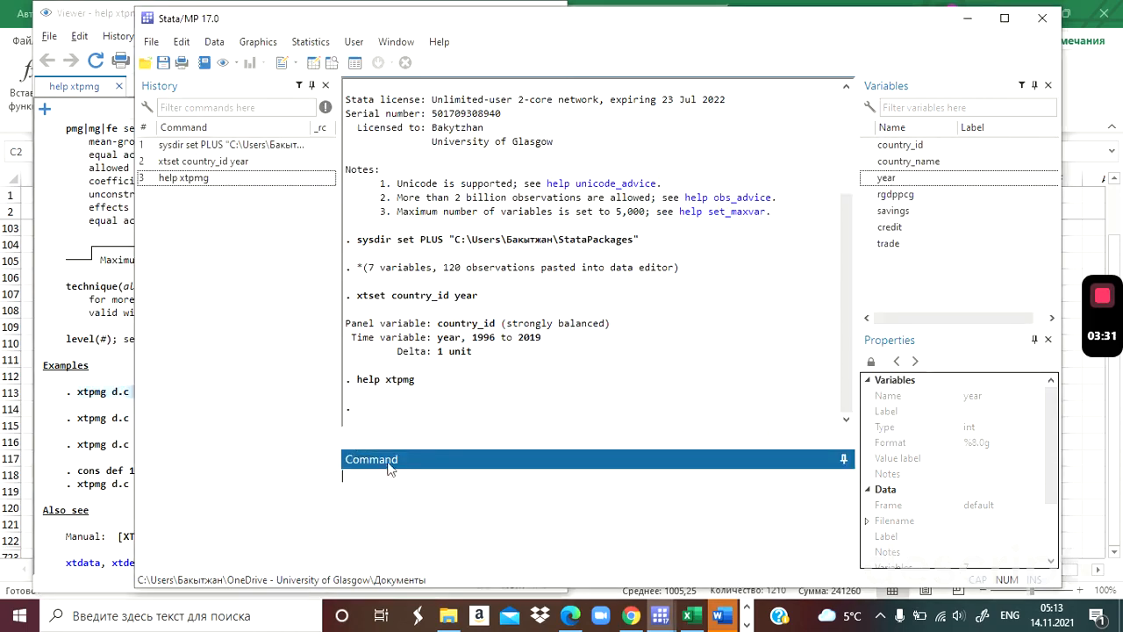
type("xtpmg d.c d.y d.pi, lr(l.c y pi) full")
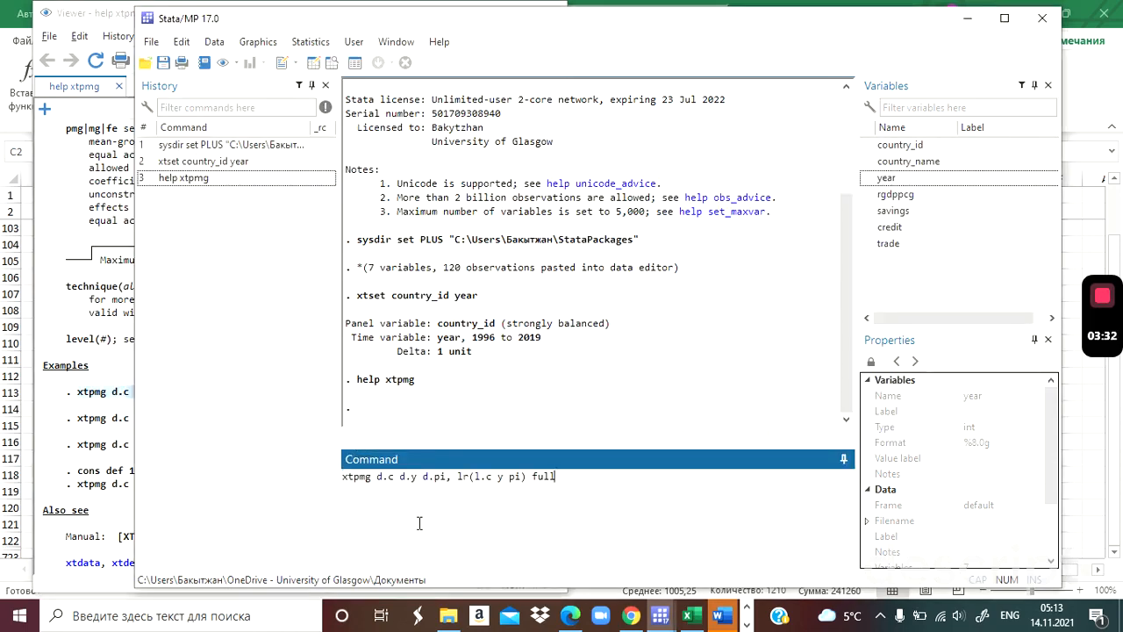
left_click(394, 477)
left_click_drag(426, 479, 447, 481)
left_click_drag(377, 478, 447, 481)
left_click(449, 479)
type(",")
Replace the full option at the end of the xtpmg command with pmg ec(ec).
left_click(526, 476)
left_click(505, 480)
key("BackSpace")
key("BackSpace")
key("BackSpace")
key("BackSpace")
type("pmg ec(ec")
Replace the short-run terms d.c and d.y in the xtpmg command with d.rgdppcg and d.savings.
left_click(394, 475)
key("BackSpace")
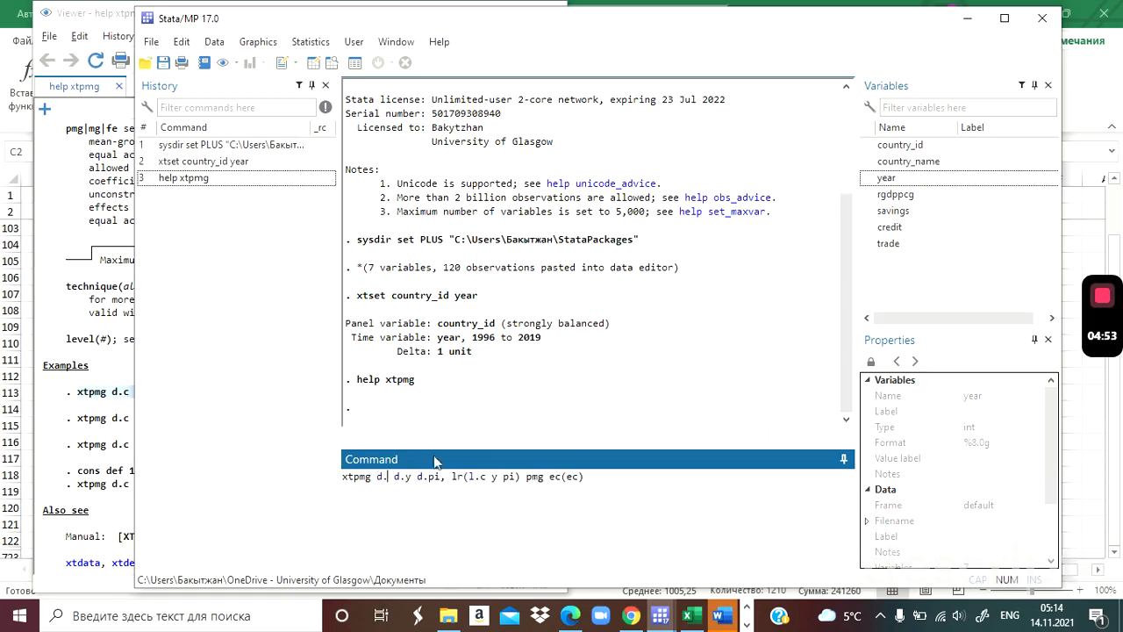
double_click(894, 195)
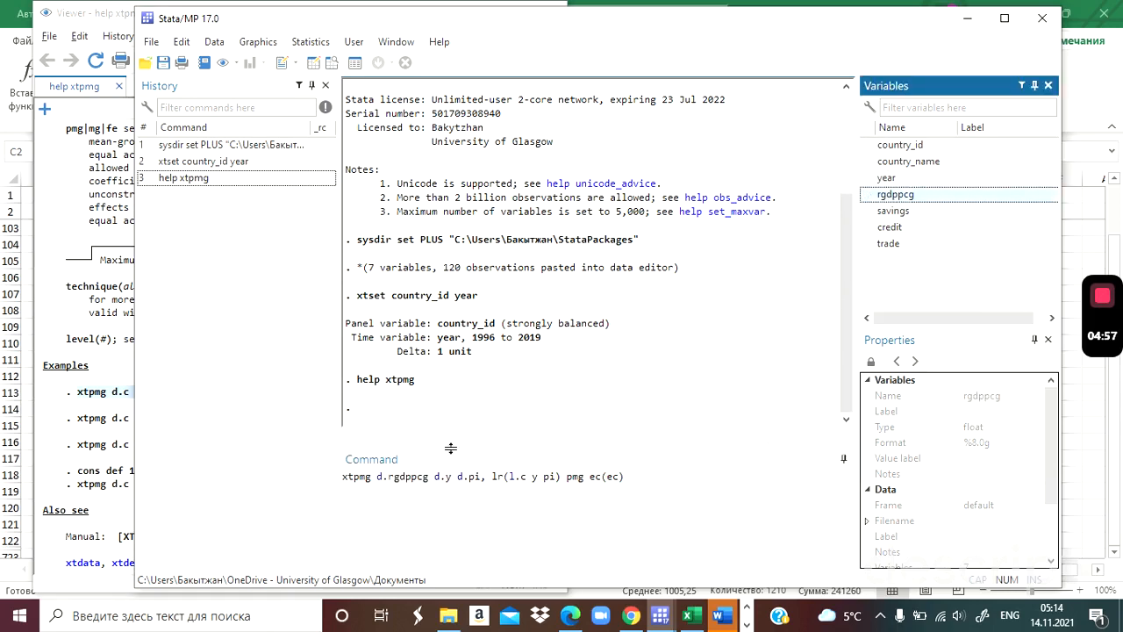
left_click(450, 477)
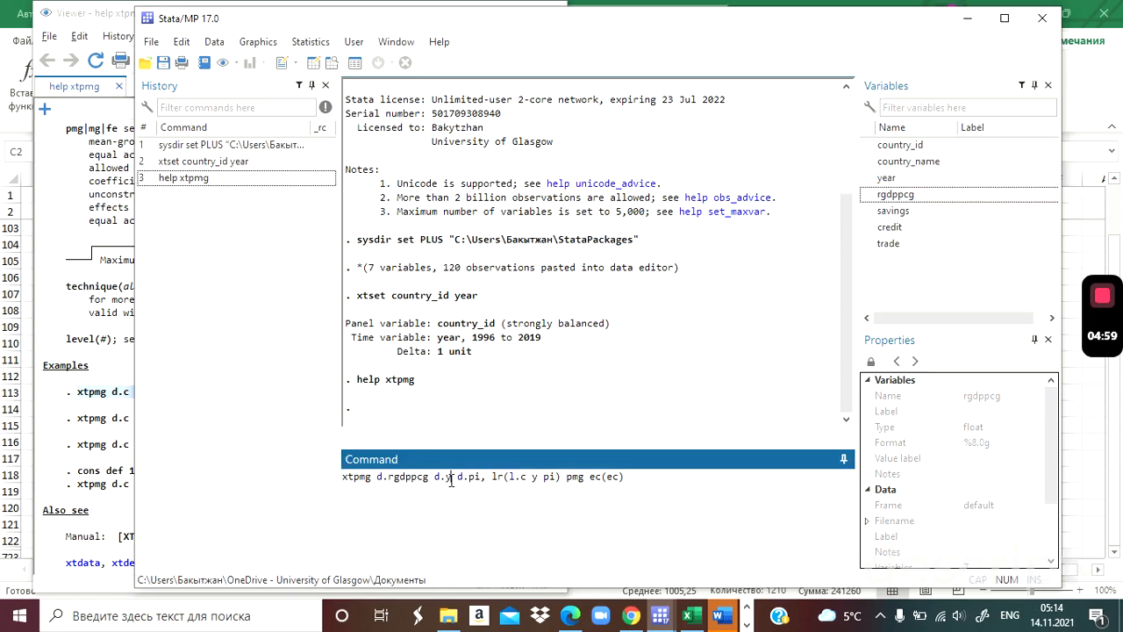
key("BackSpace")
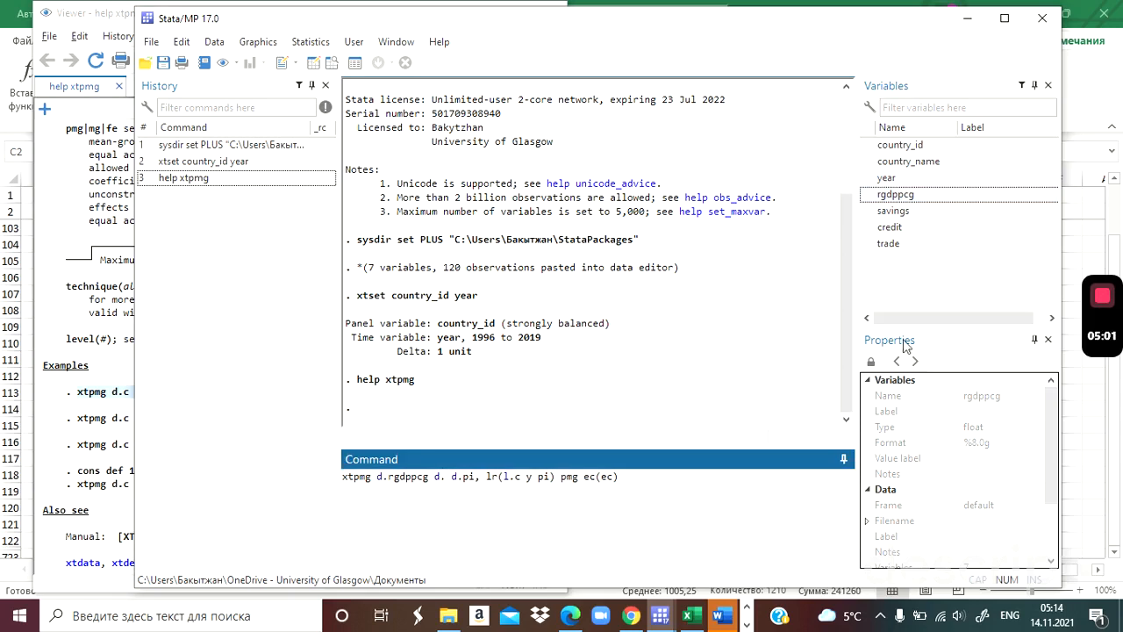
left_click(896, 216)
double_click(899, 219)
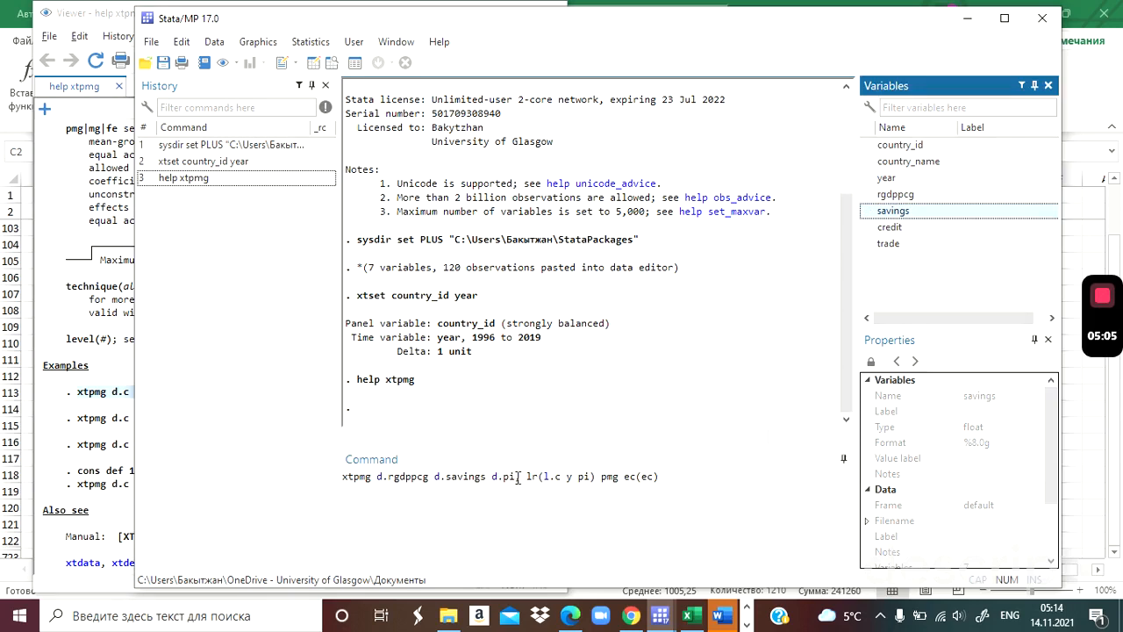
Replace the short-run term d.pi in the xtpmg command with d.credit and d.trade.
left_click(517, 478)
key("BackSpace")
key("BackSpace")
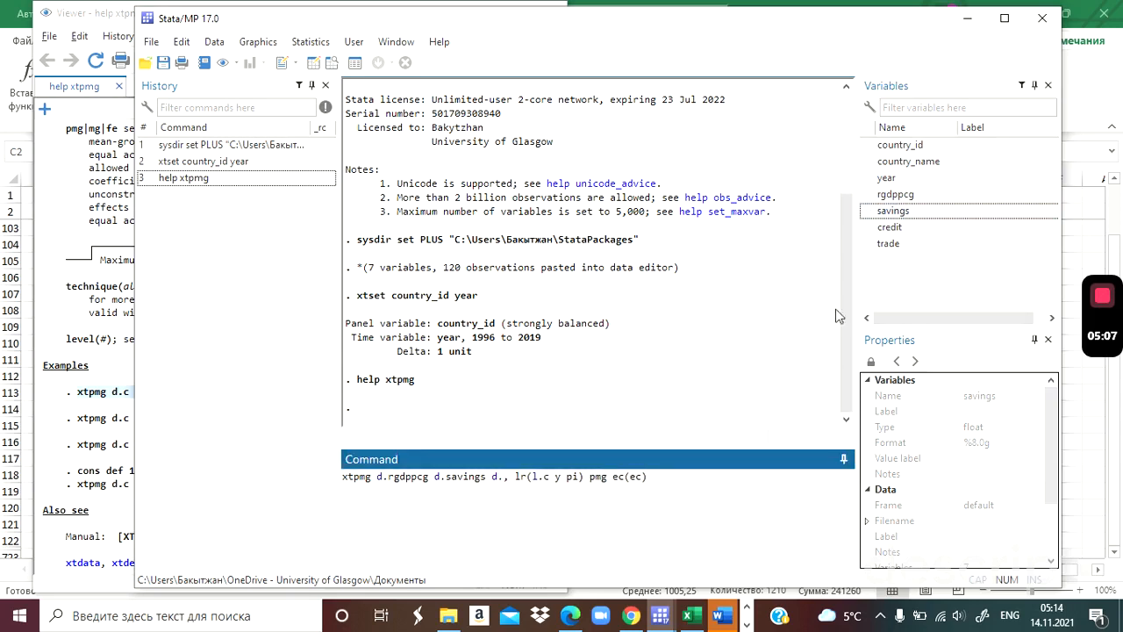
double_click(896, 229)
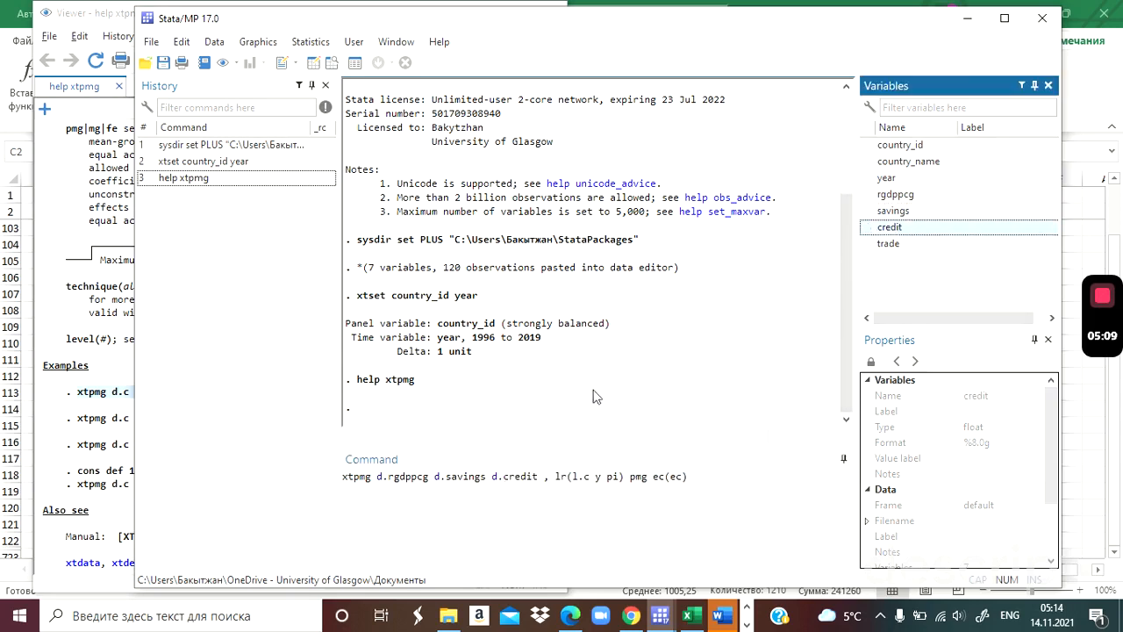
left_click(545, 480)
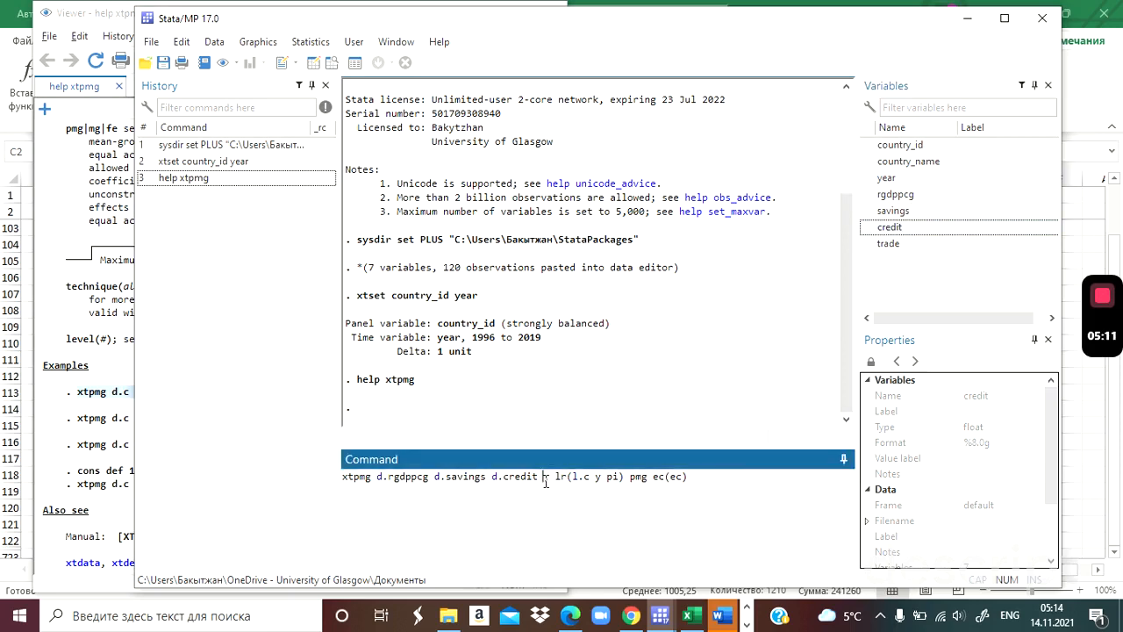
type("d.")
double_click(891, 246)
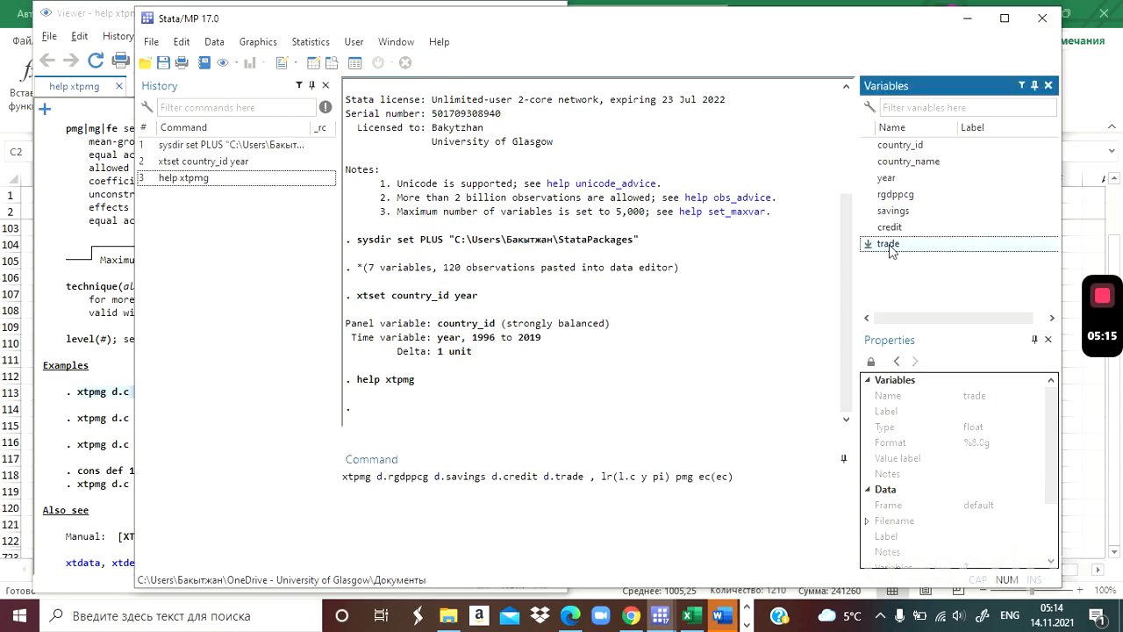
Replace the long-run terms inside lr() of the xtpmg command with l.rgdppcg savings credit trade.
left_click(636, 479)
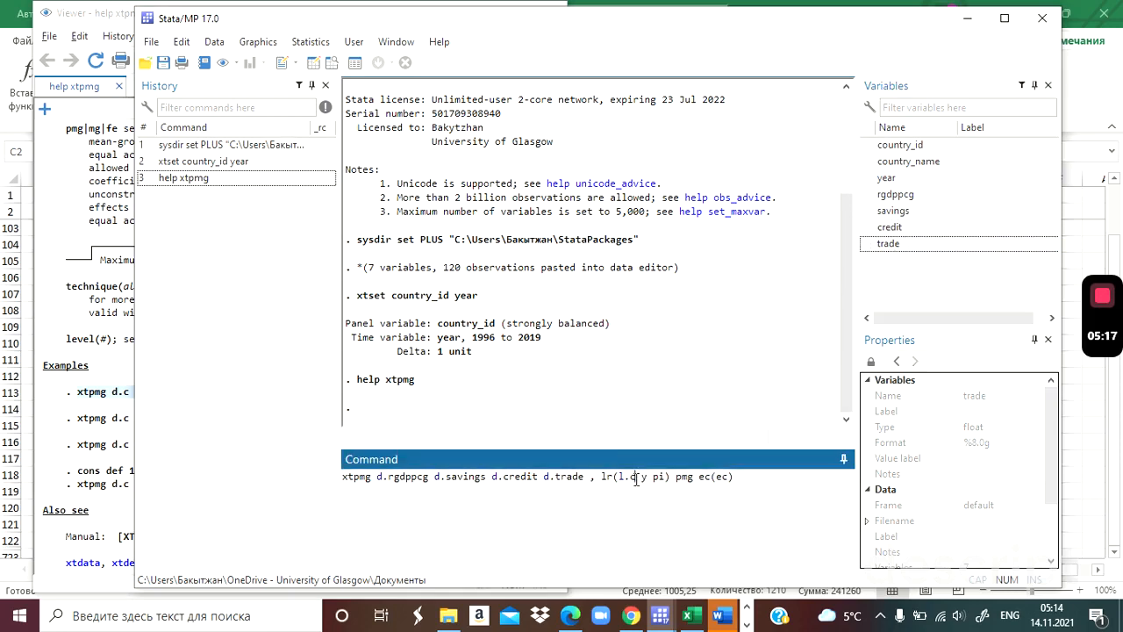
key("BackSpace")
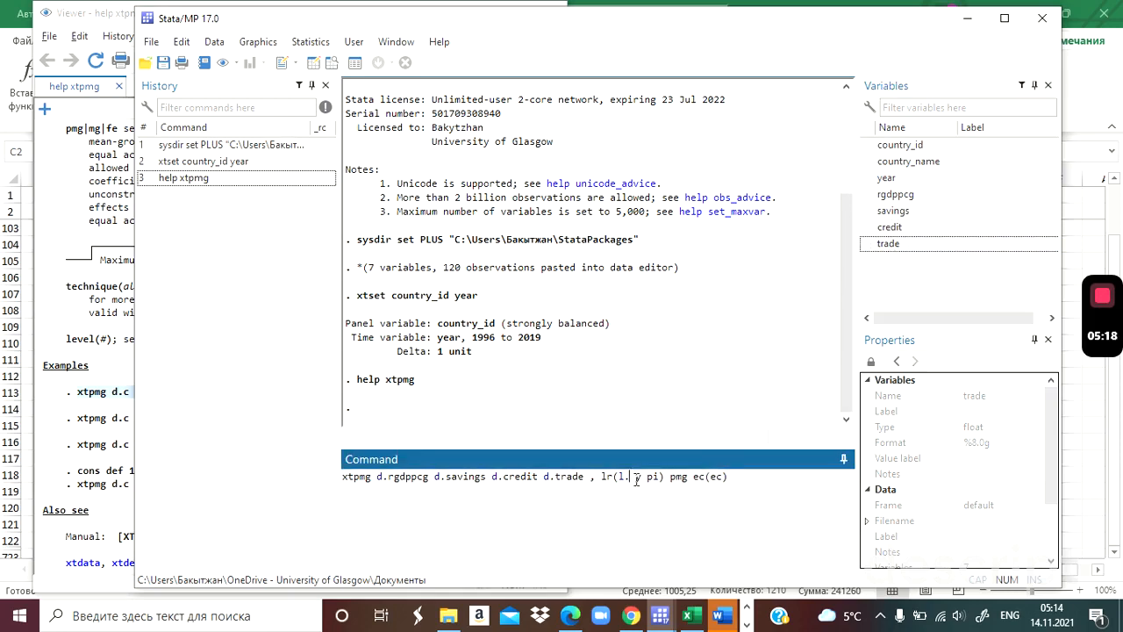
double_click(896, 194)
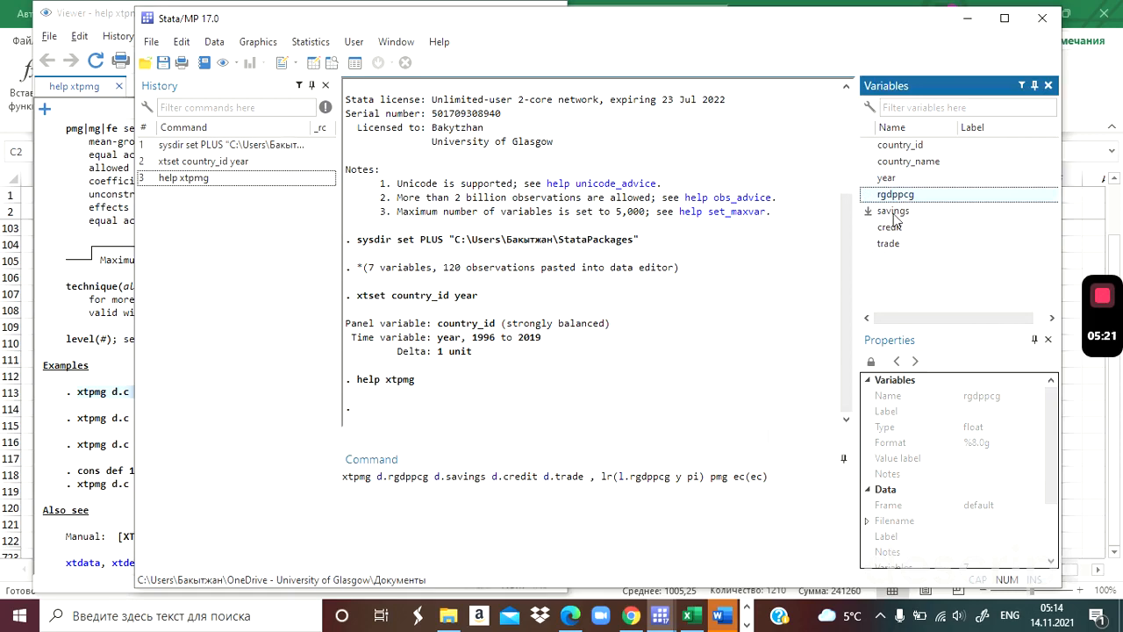
double_click(893, 213)
double_click(893, 228)
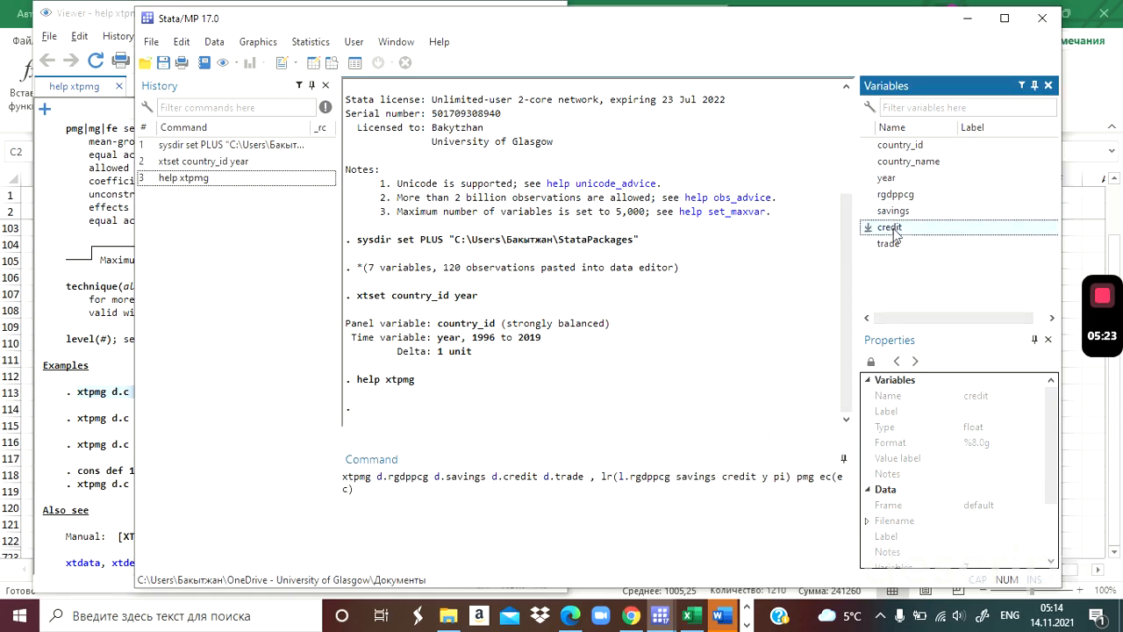
double_click(889, 244)
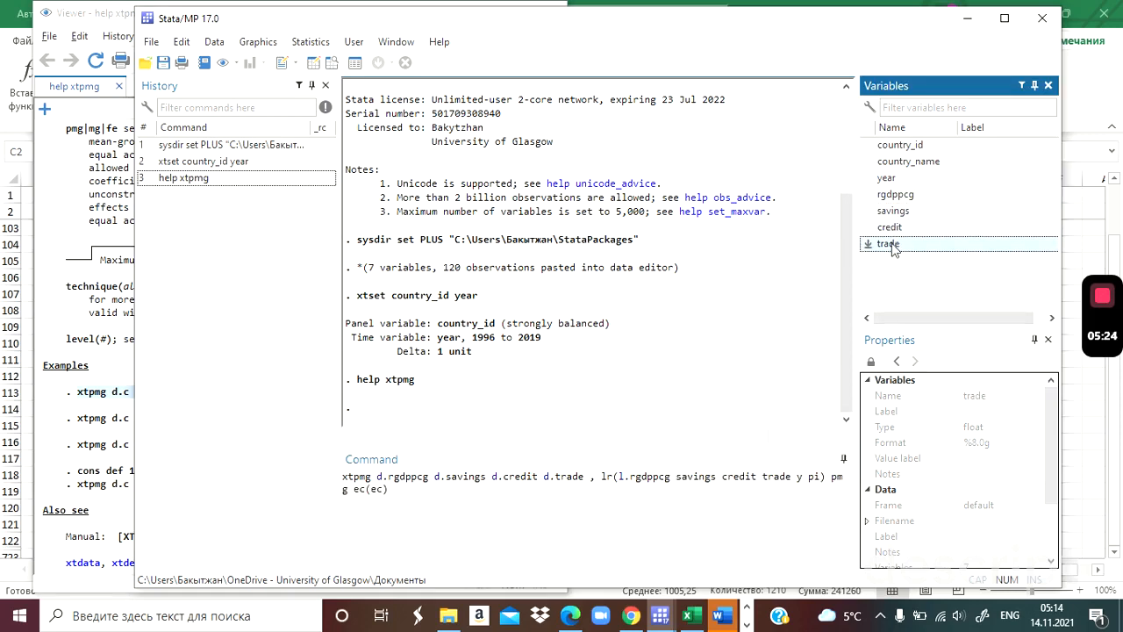
left_click(797, 475)
key("Delete")
key("Delete")
key("Delete")
key("Delete")
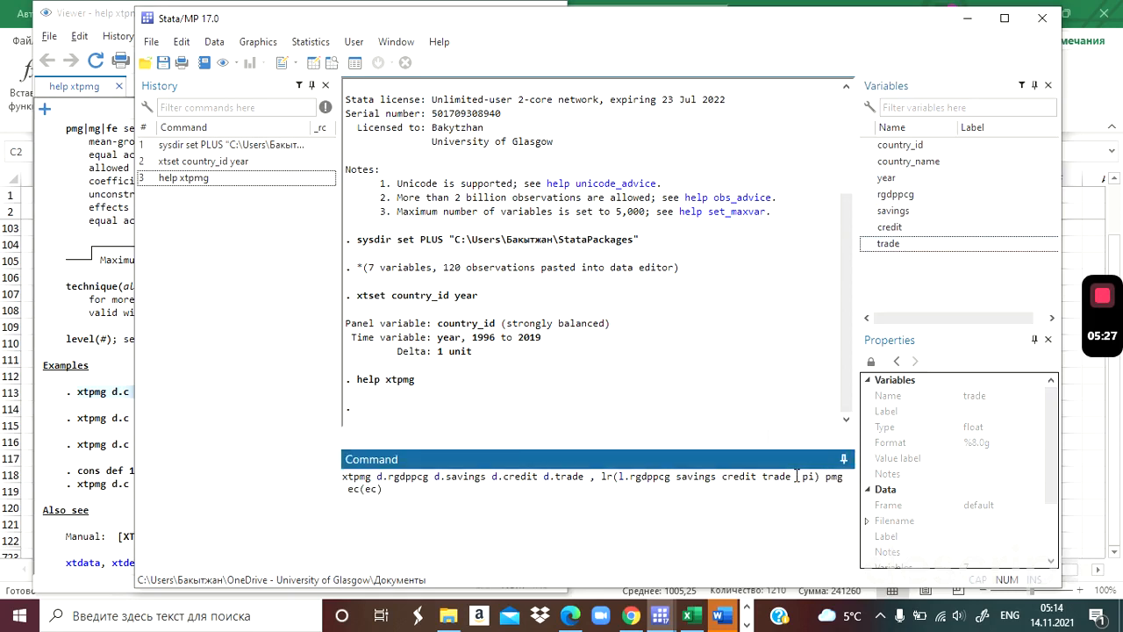
key("BackSpace")
Add the replace option at the end of the xtpmg command and run the pooled mean-group estimation.
type("replace")
key("Return")
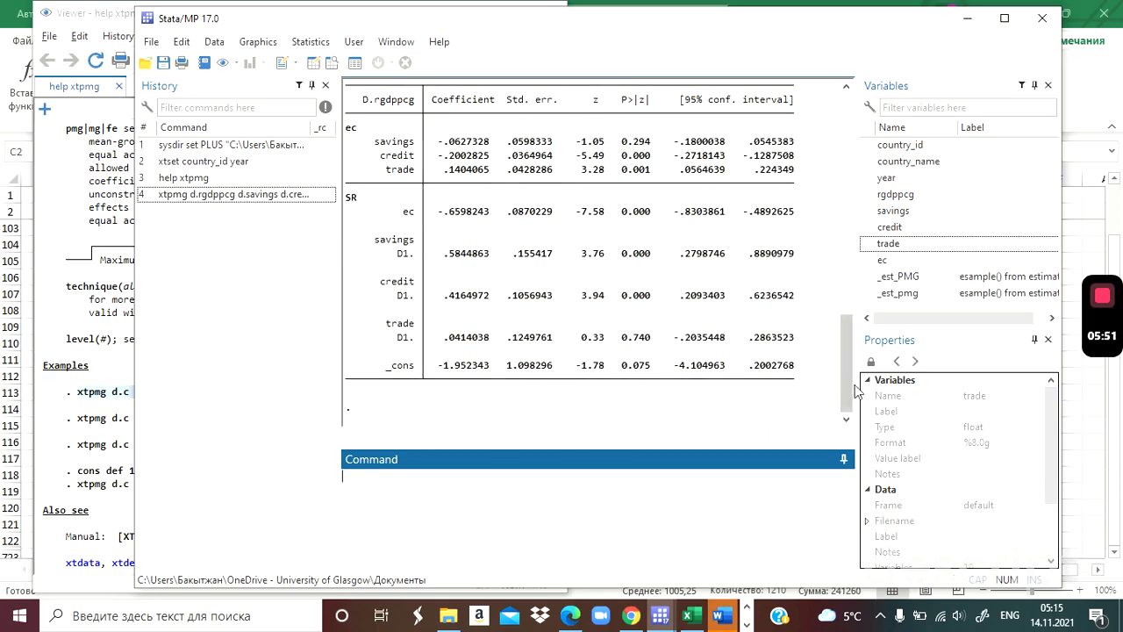
Examine the long-run ec and short-run SR estimates of the pooled mean-group regression against the terms in the xtpmg command.
left_click_drag(849, 391, 849, 355)
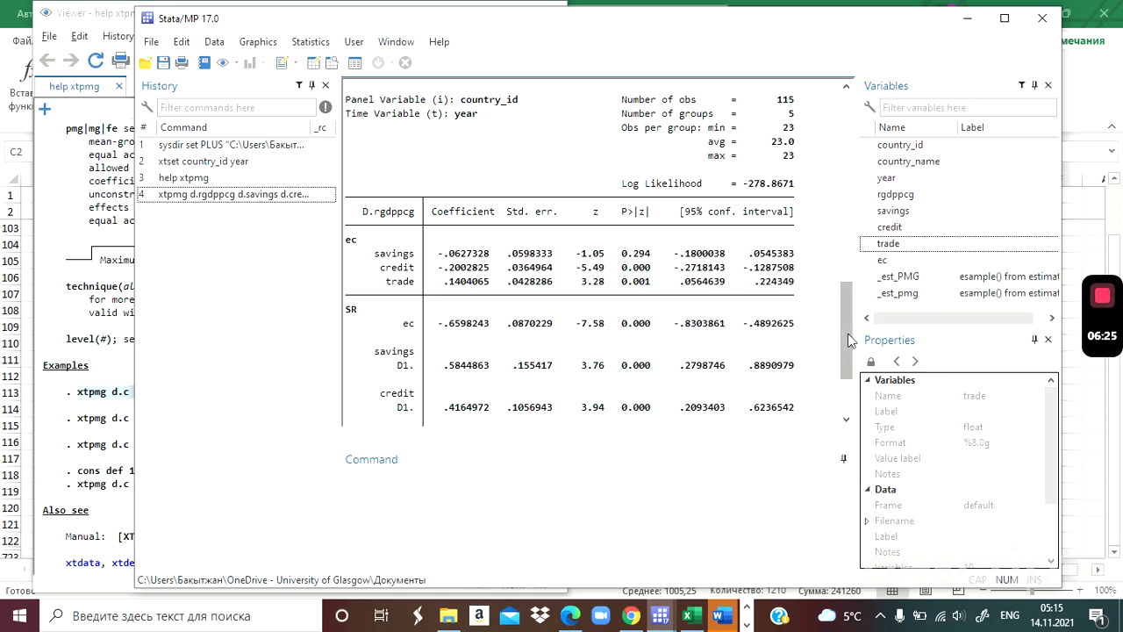
scroll(822, 312, "down", 1)
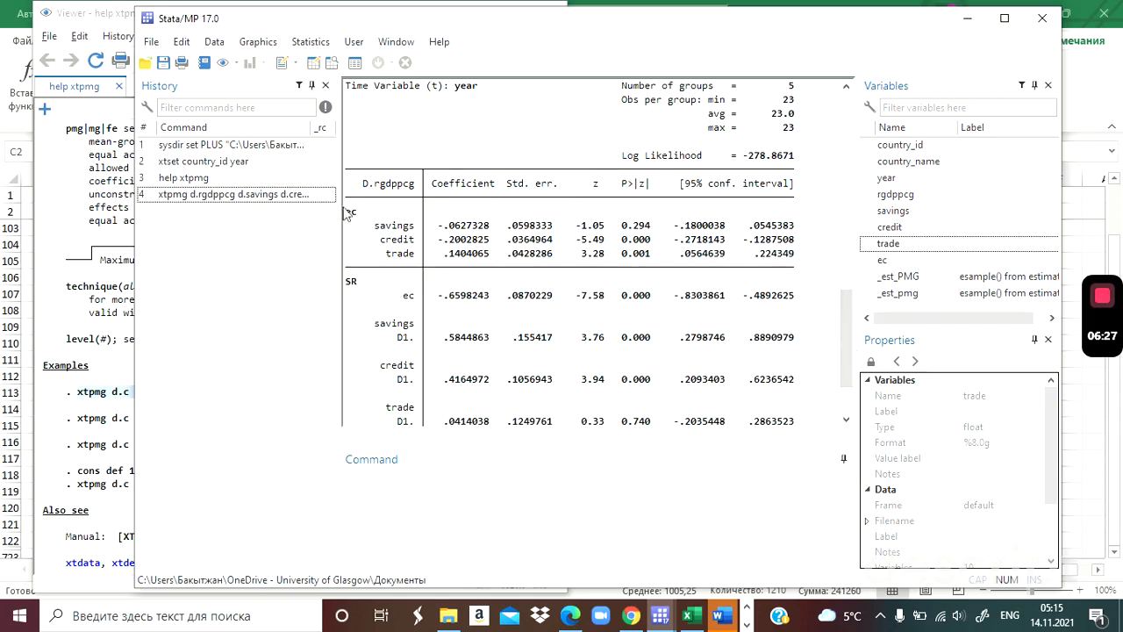
left_click_drag(350, 216, 795, 263)
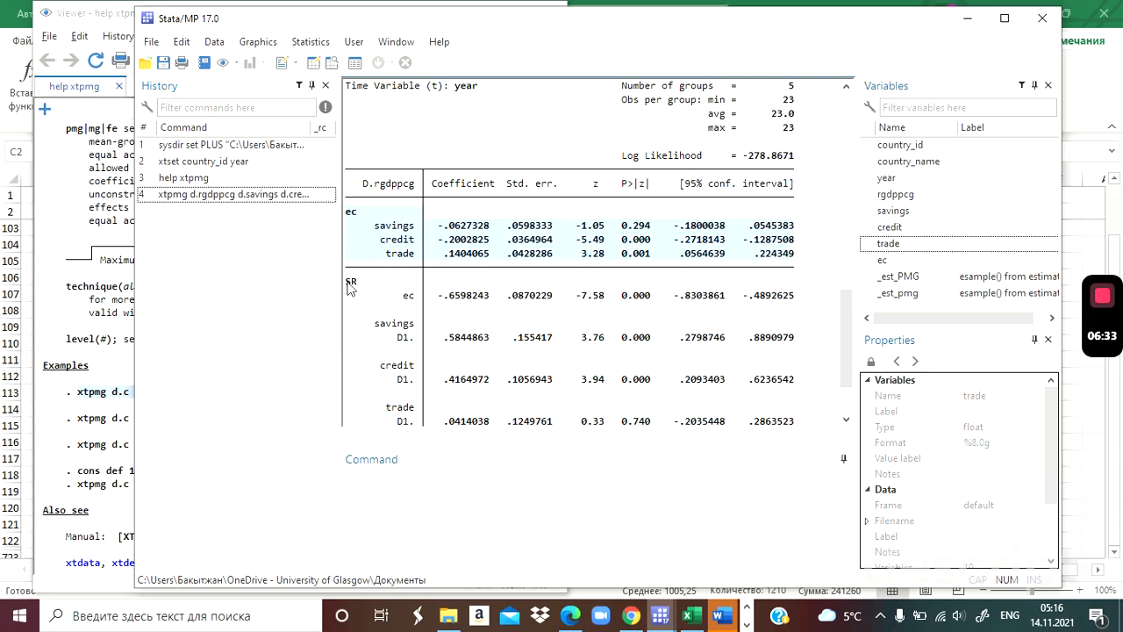
left_click_drag(348, 286, 443, 323)
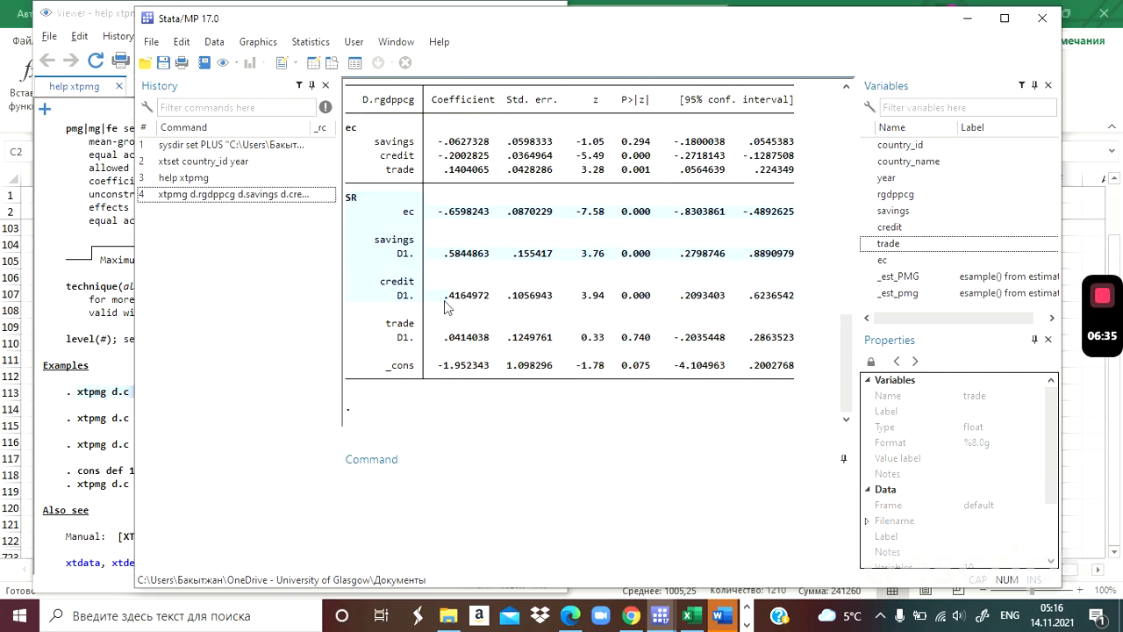
left_click(406, 217)
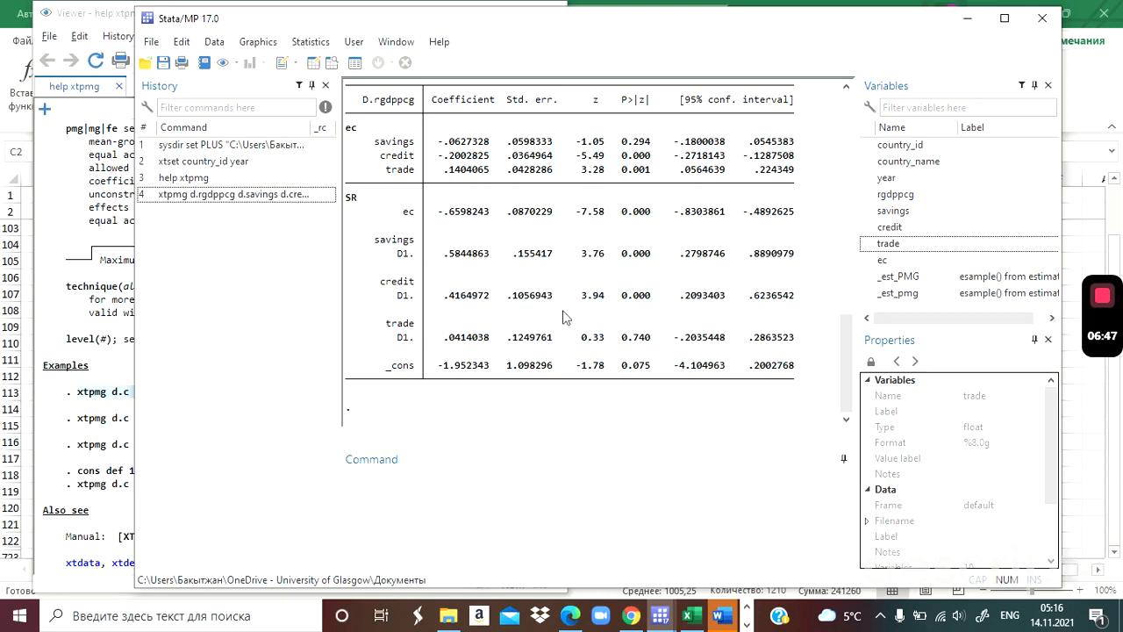
left_click_drag(848, 382, 851, 318)
left_click_drag(851, 316, 847, 272)
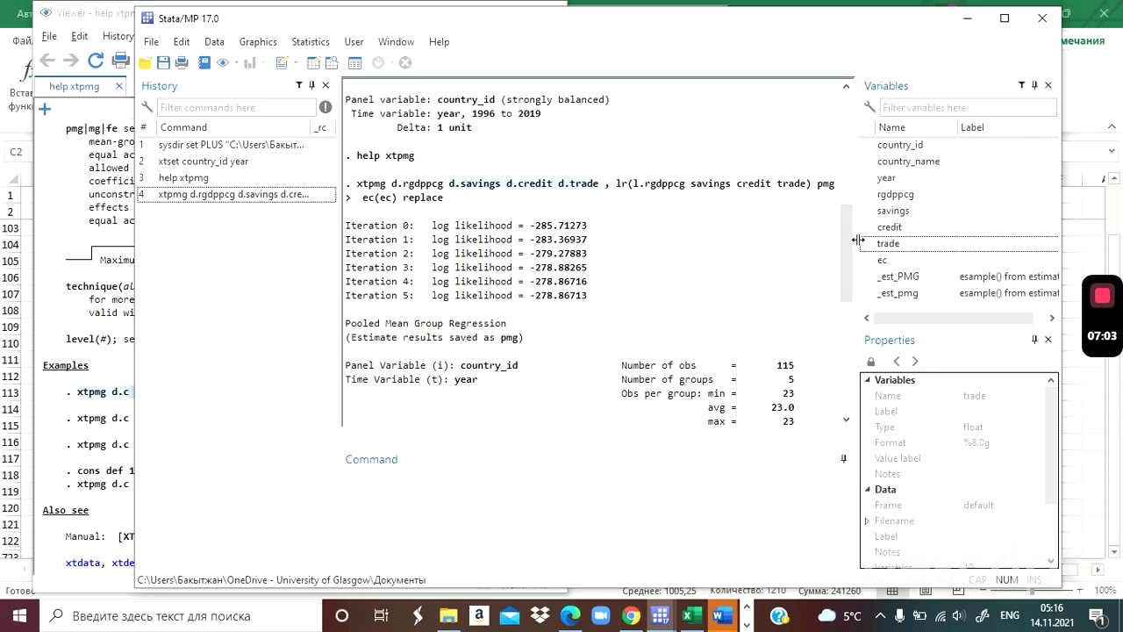
left_click_drag(846, 263, 848, 345)
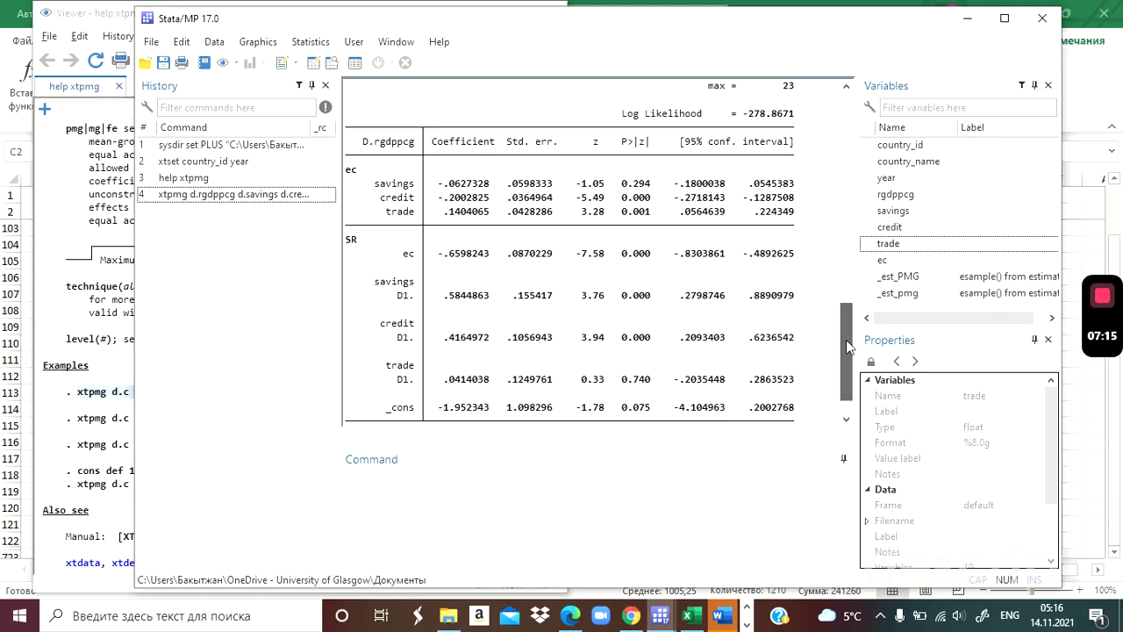
scroll(846, 341, "down", 1)
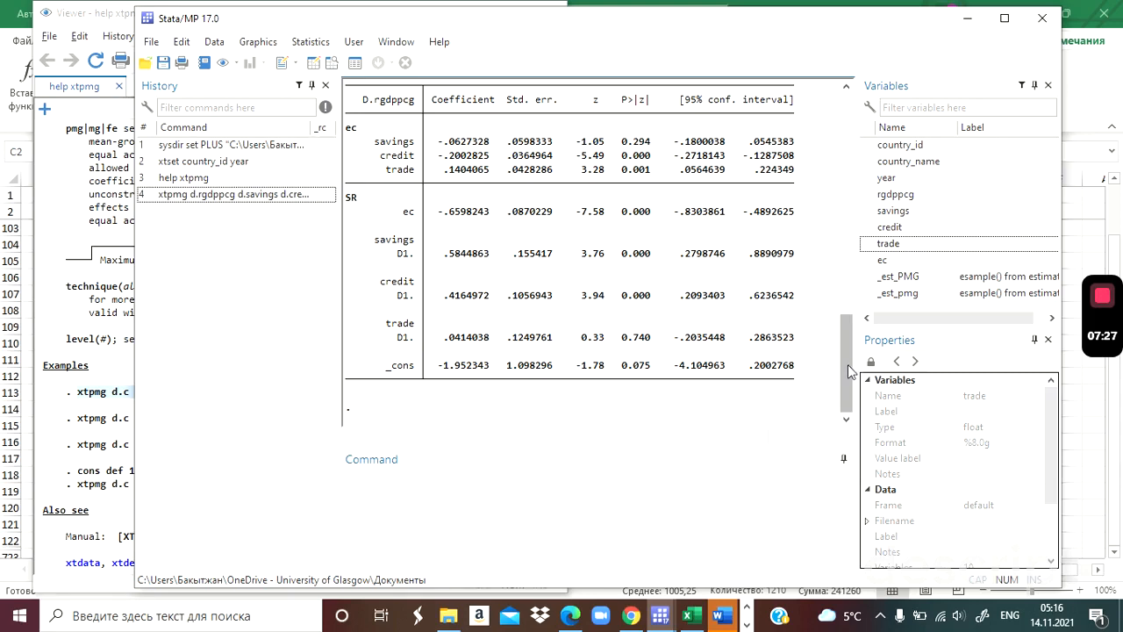
left_click_drag(848, 364, 851, 281)
Switch to the LIMITATION document in Word and examine the lag orders of ARDL (1,1,1,1) and ARDL (2,3,3,3).
key("alt+Tab")
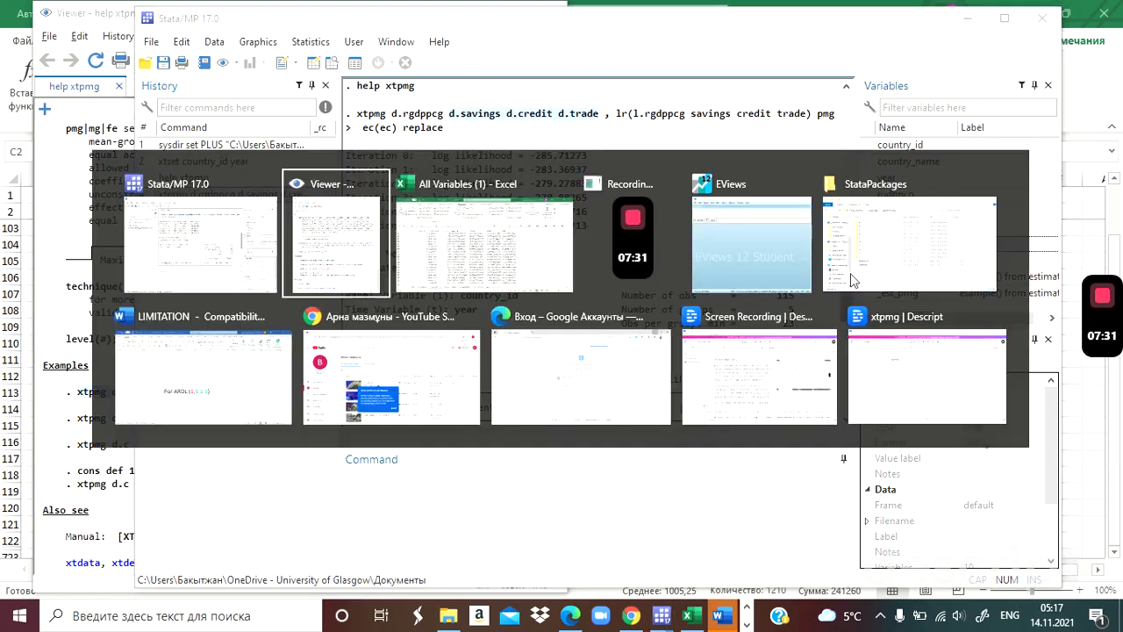
key("Down")
key("Left")
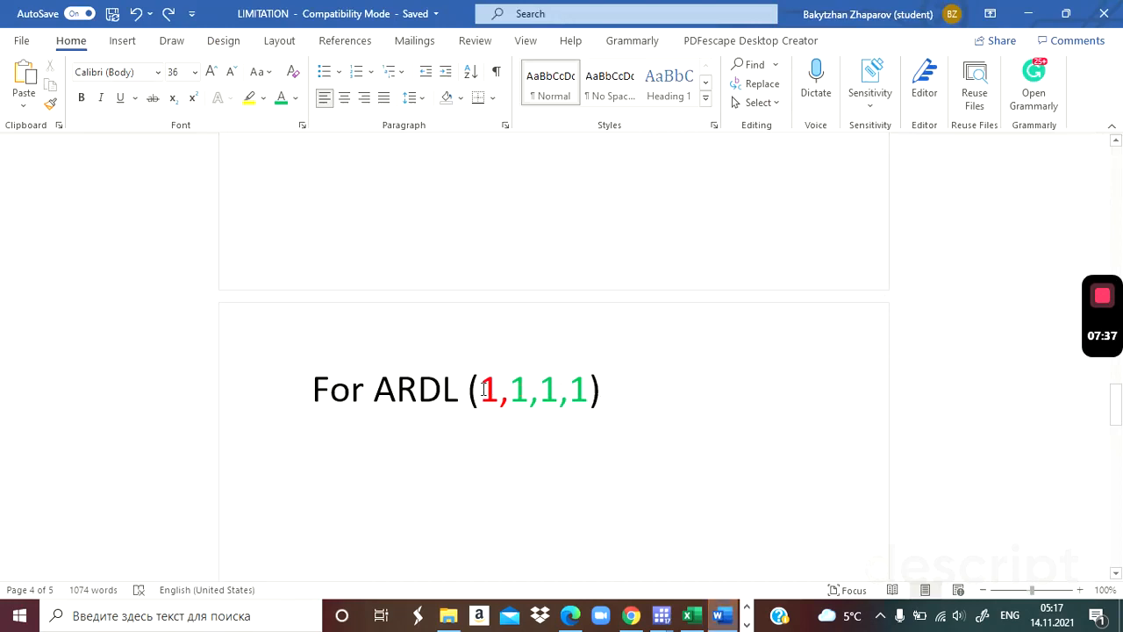
left_click_drag(501, 390, 586, 395)
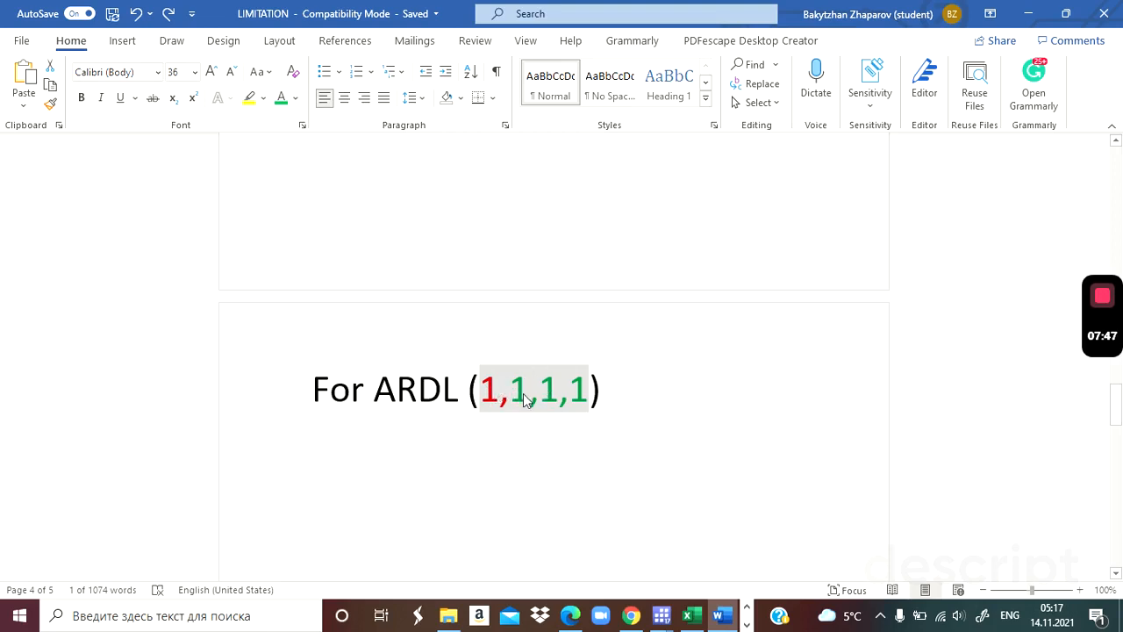
left_click(1116, 574)
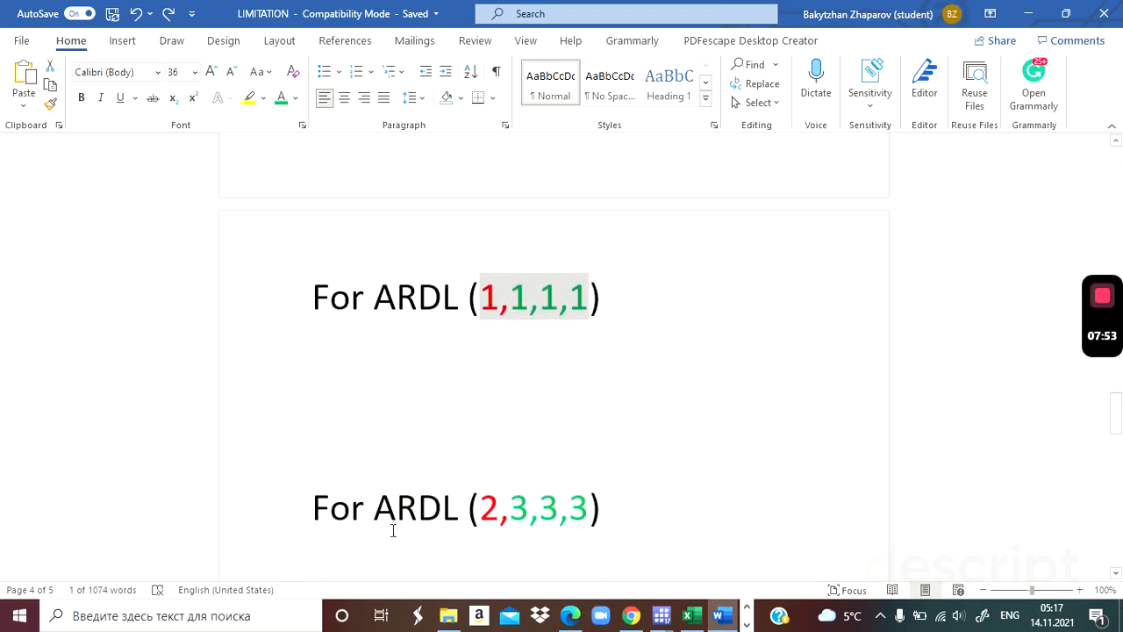
left_click_drag(317, 507, 611, 515)
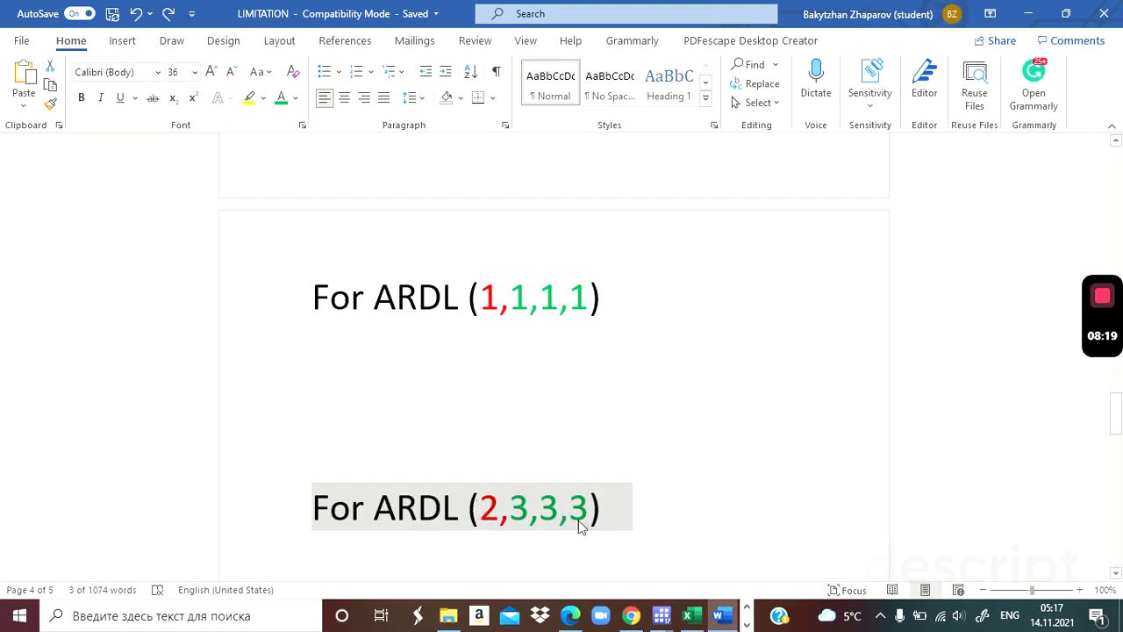
Return to Stata and generate the variable lag1_rgdppcg as l.rgdppcg.
key("alt+Tab")
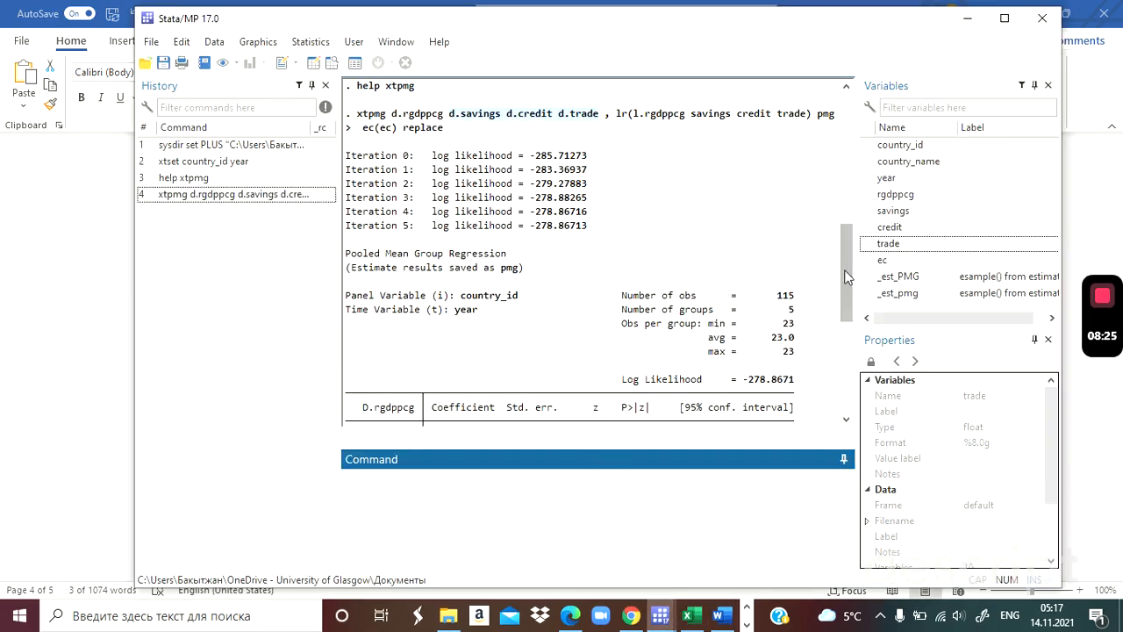
left_click_drag(847, 286, 849, 377)
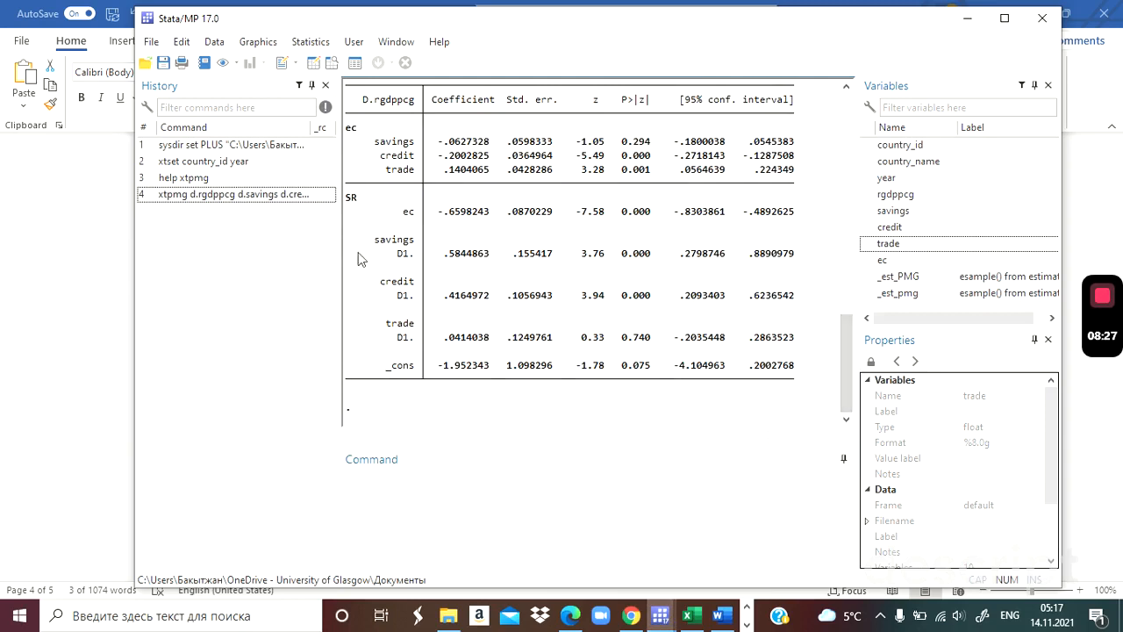
left_click(426, 501)
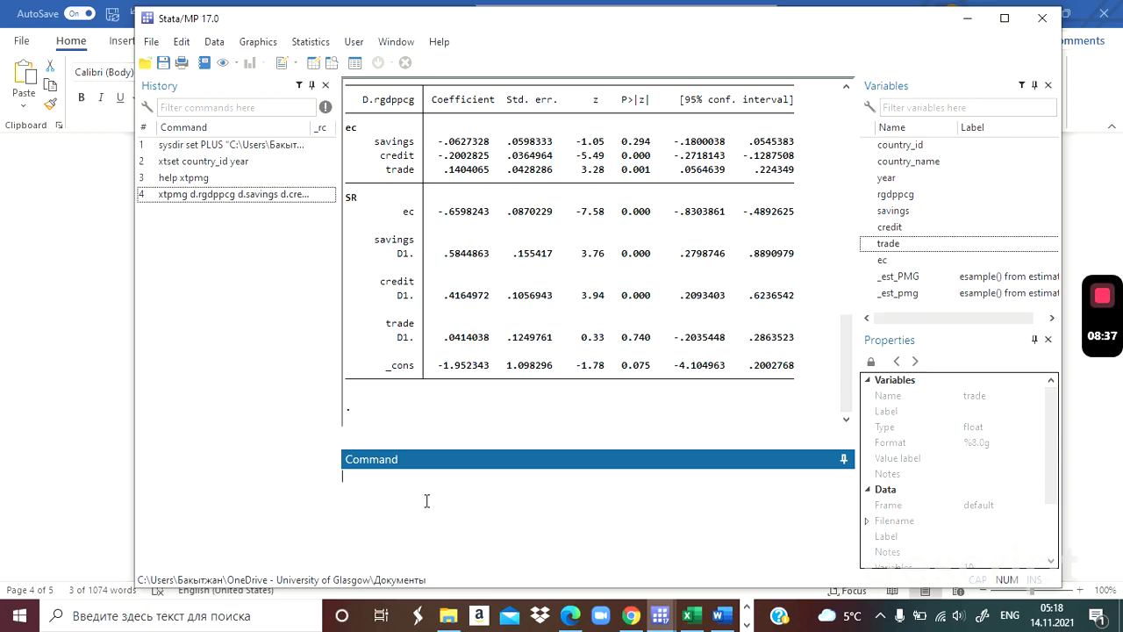
type("gen lag1_rgdppcg")
mouse_move(913, 202)
type("=")
type("1")
double_click(909, 196)
key("Return")
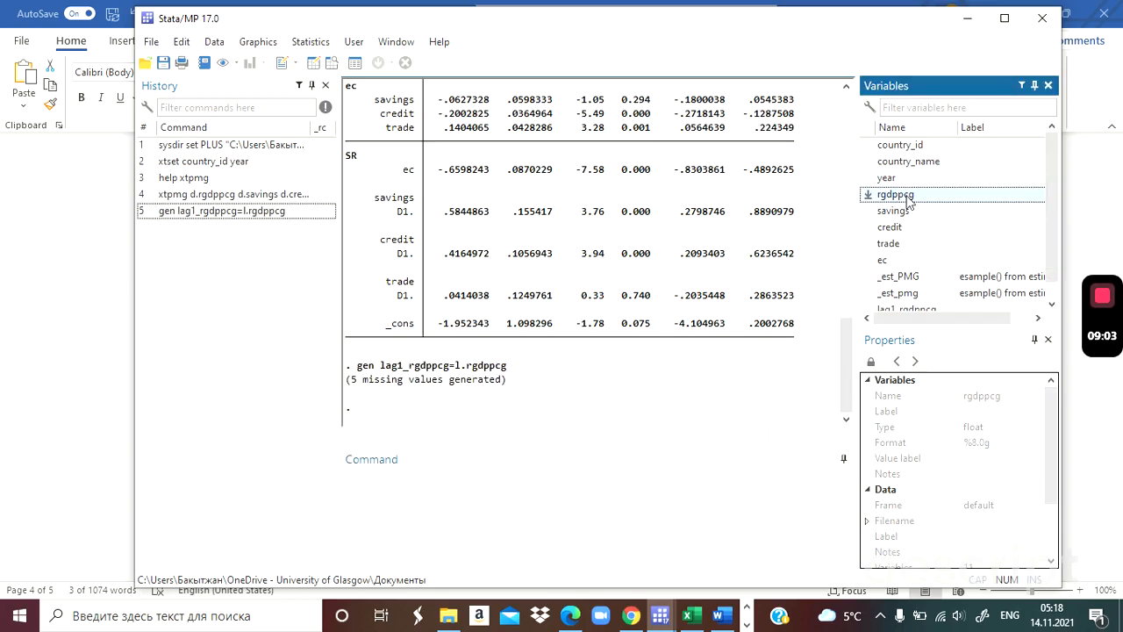
Browse the dataset with br and compare the lag1_rgdppcg column with rgdppcg, closing the data browser when done.
type("br")
key("Return")
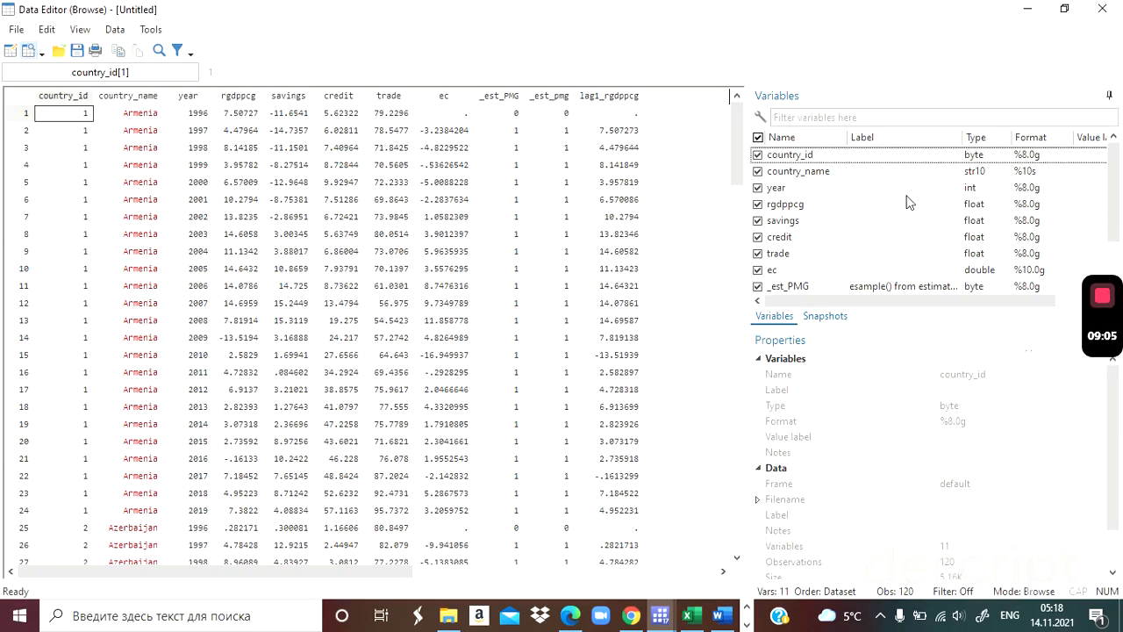
left_click(597, 102)
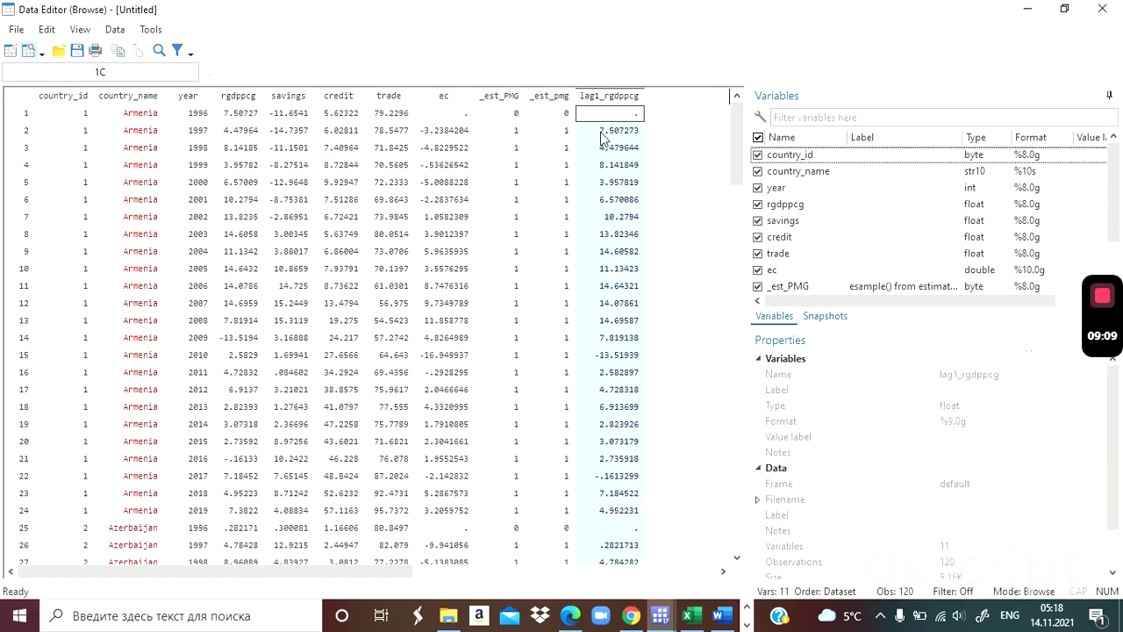
left_click(250, 101)
left_click(1102, 8)
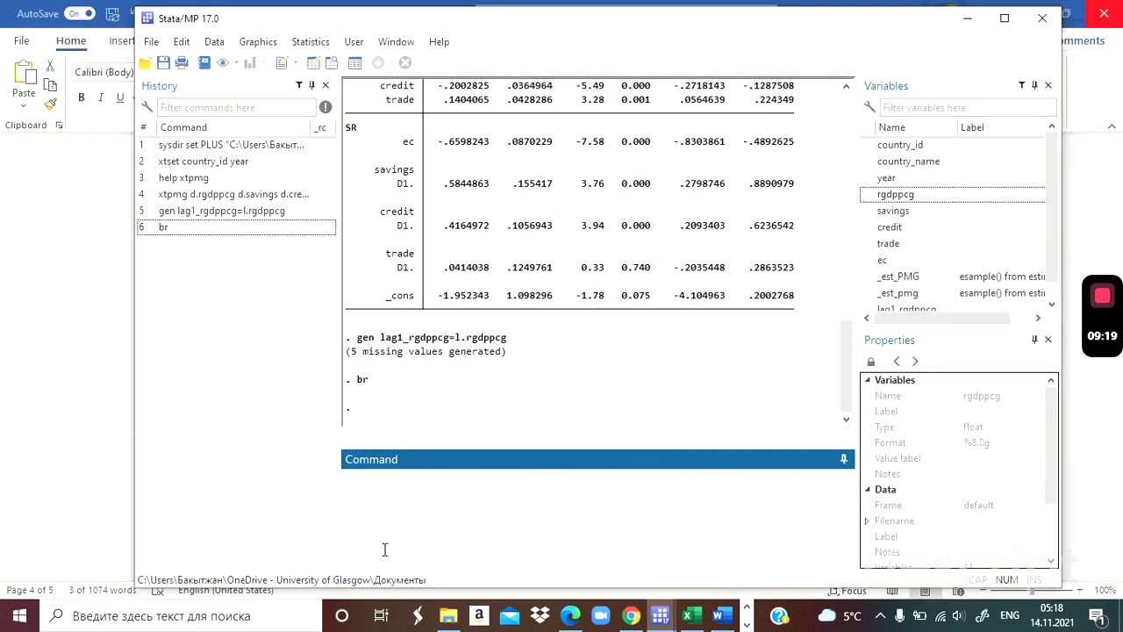
Generate the variable lag1_savings as l.savings.
type("gen lag1_")
double_click(891, 210)
type("=")
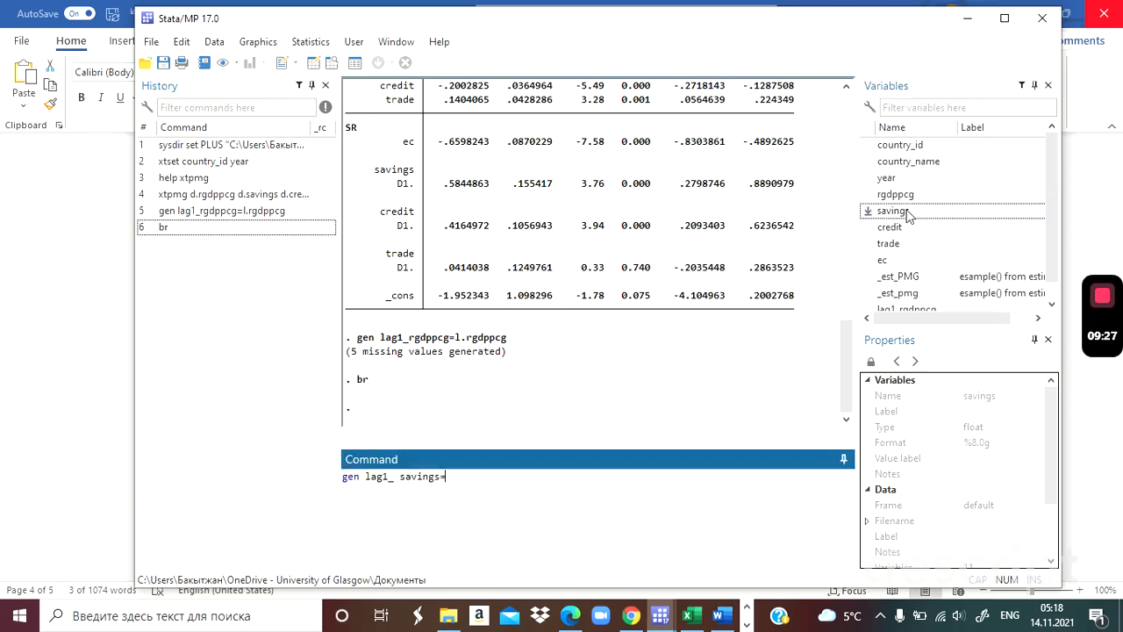
type("l.")
double_click(908, 212)
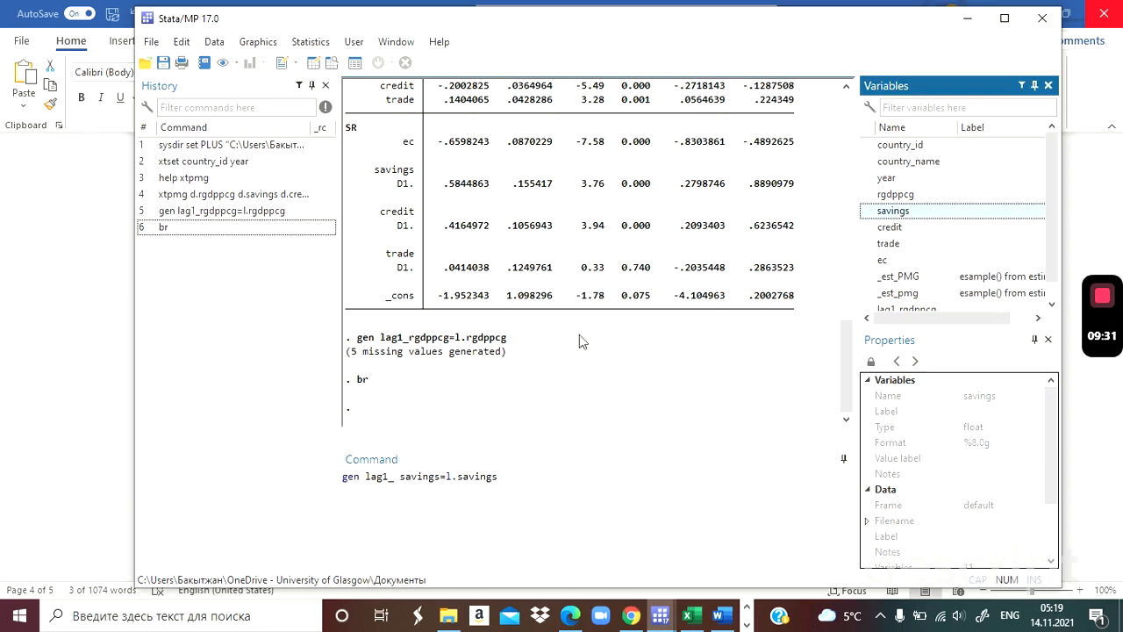
left_click(402, 476)
key("BackSpace")
key("Return")
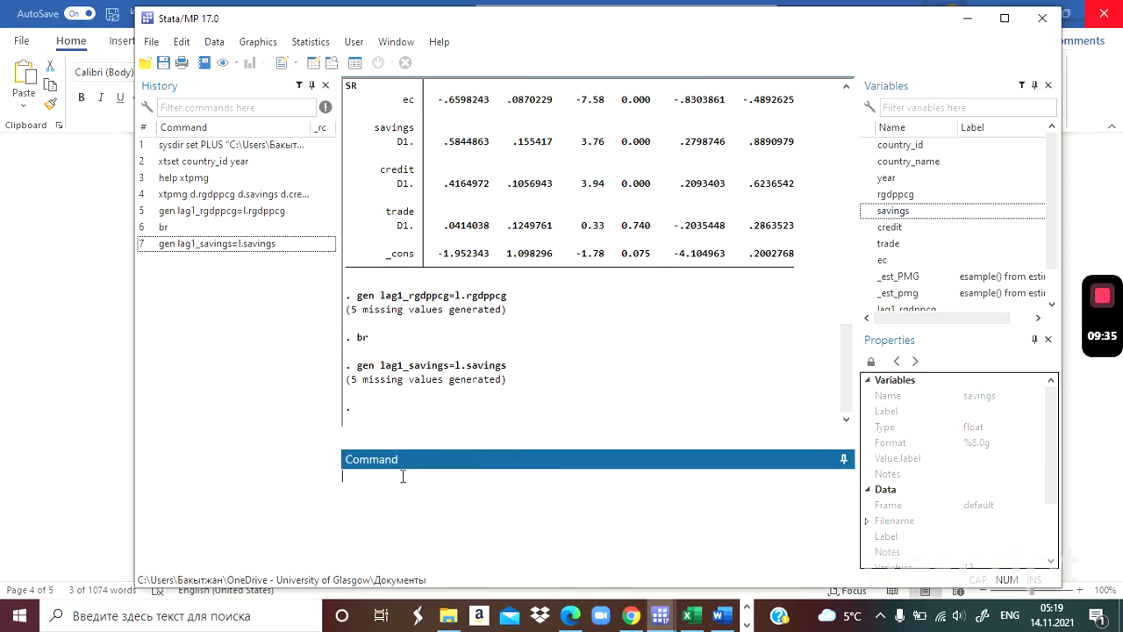
Switch to the LIMITATION document in Word, examine the first green lag order in ARDL (2,3,3,3), and return to Stata.
key("alt+Tab")
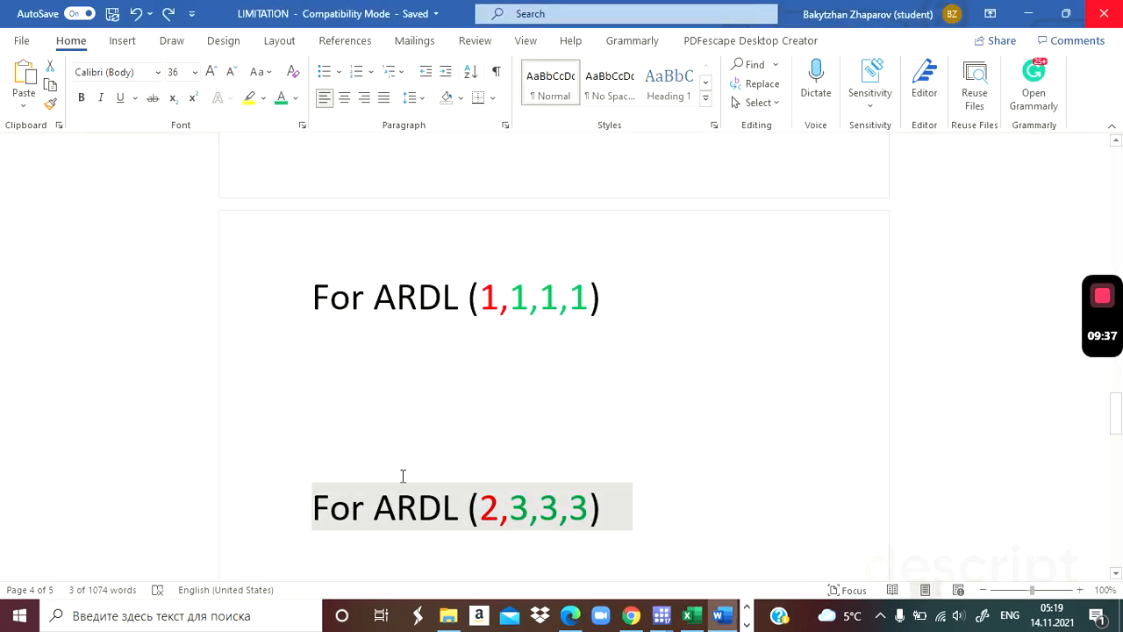
left_click(511, 509)
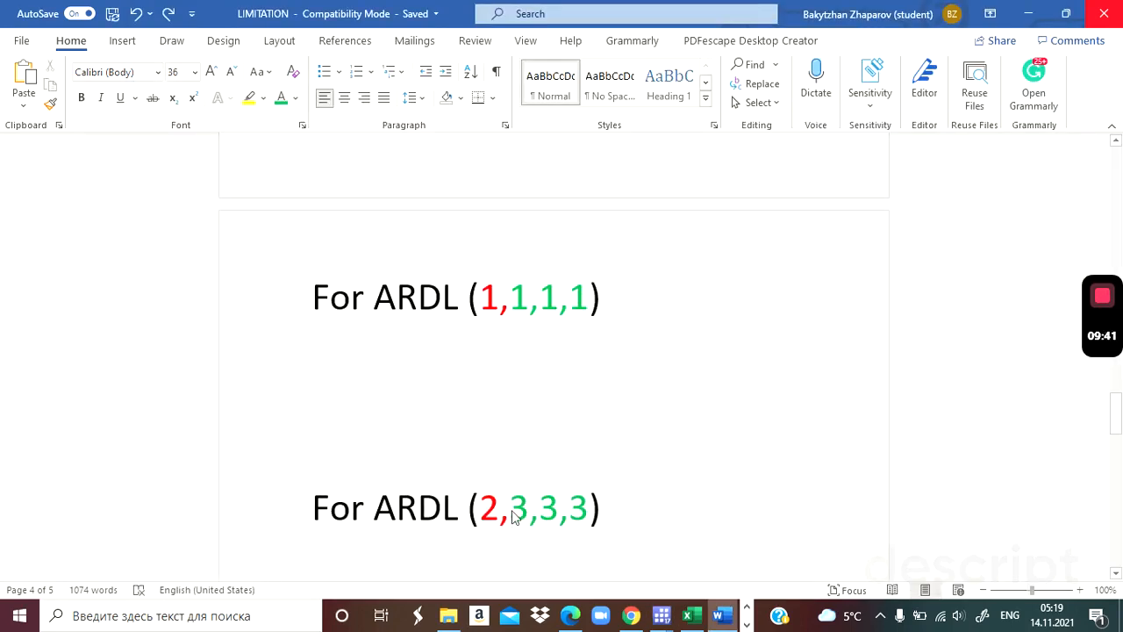
left_click_drag(513, 509, 526, 509)
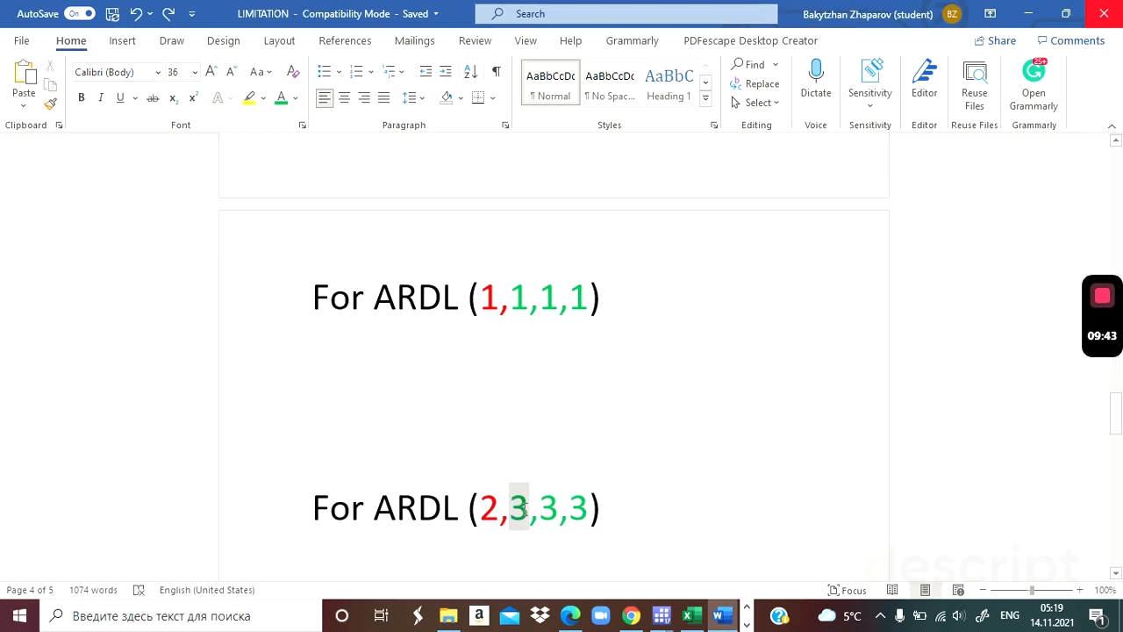
key("alt+Tab")
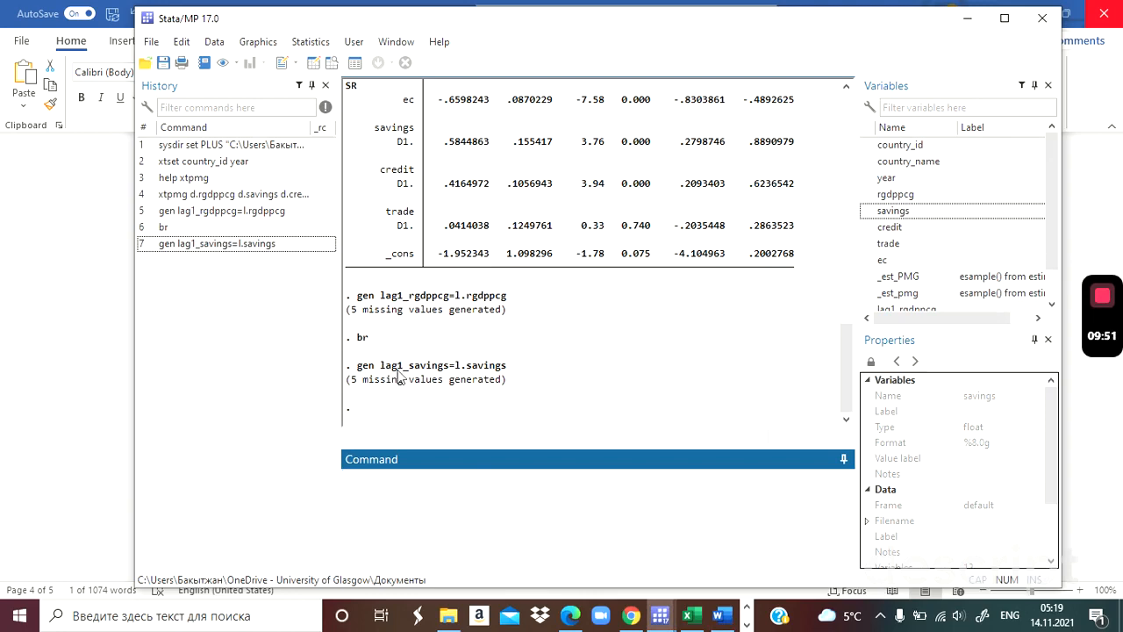
Generate the variable lag2_savings as l2.savings by adapting the earlier lag1_savings command.
left_click(229, 248)
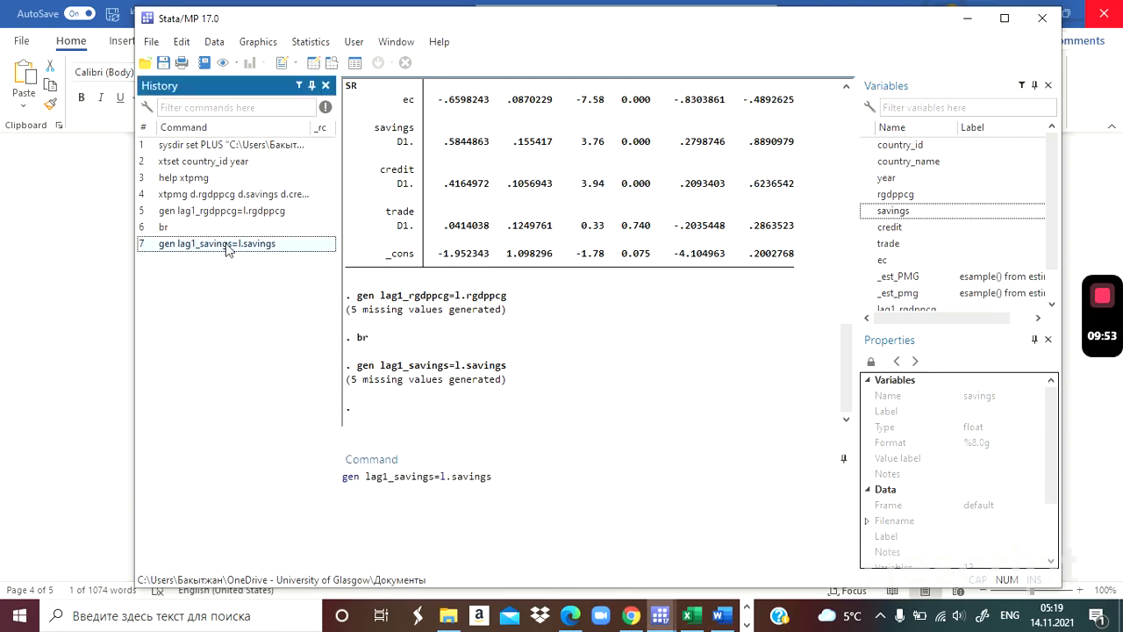
left_click(389, 479)
key("BackSpace")
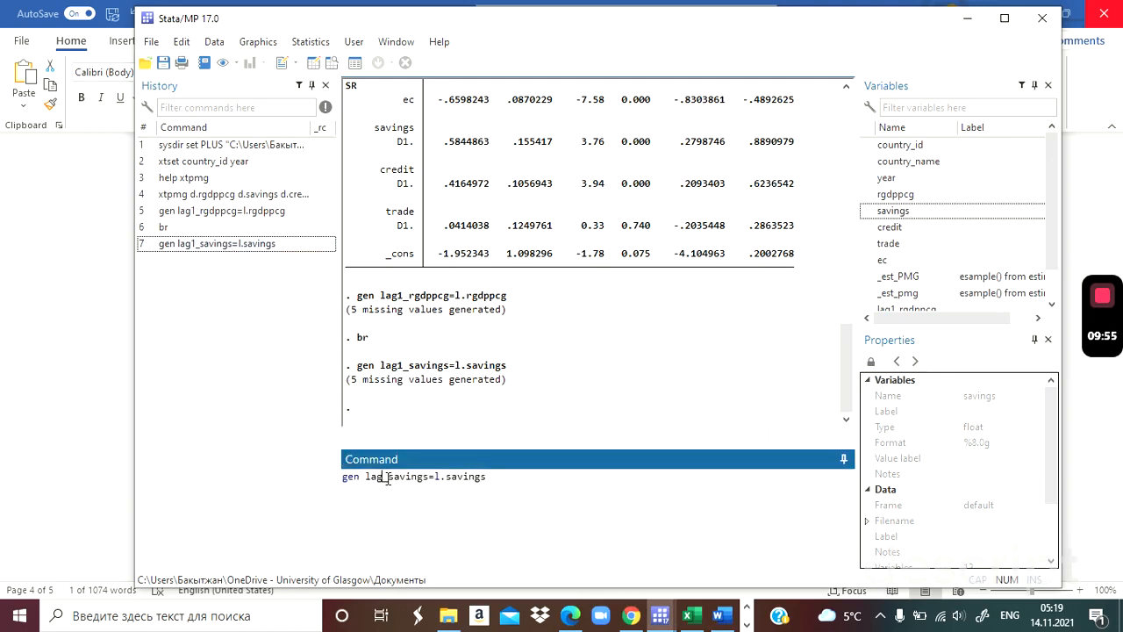
type("2")
left_click(446, 477)
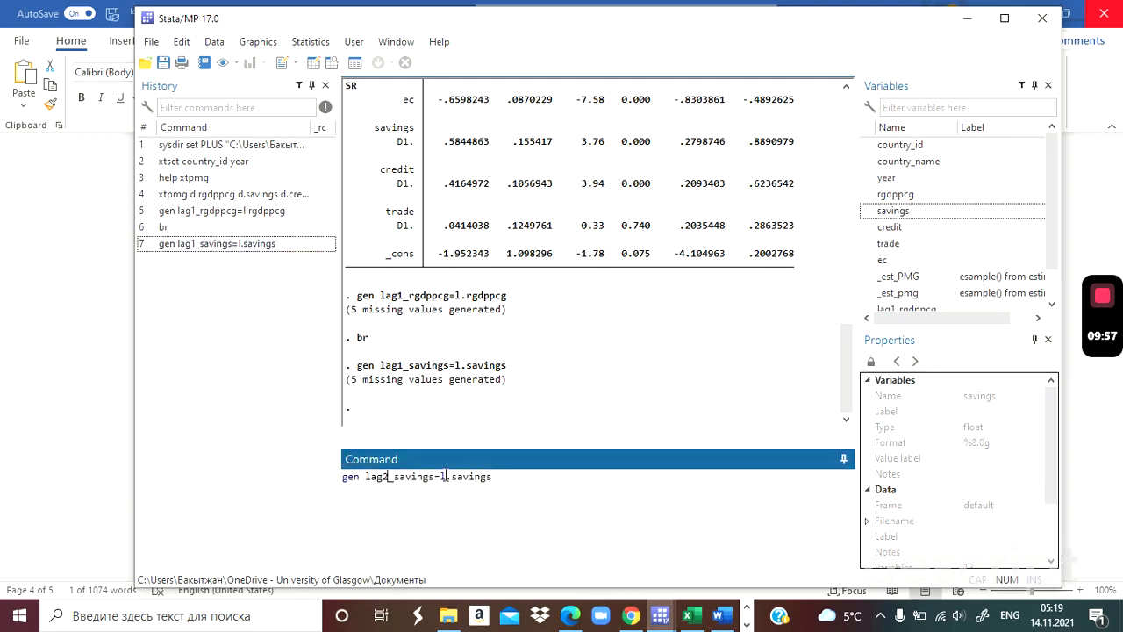
type("2")
key("Return")
Browse the dataset with br and compare the lag1_savings and lag2_savings columns, closing the data browser when done.
type("br")
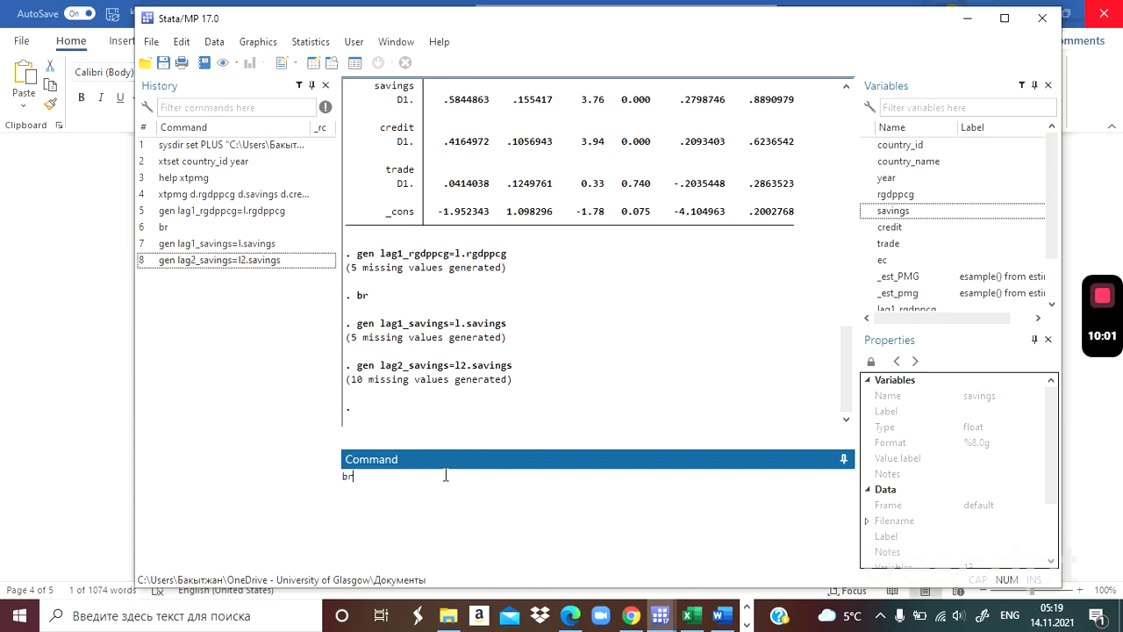
key("Return")
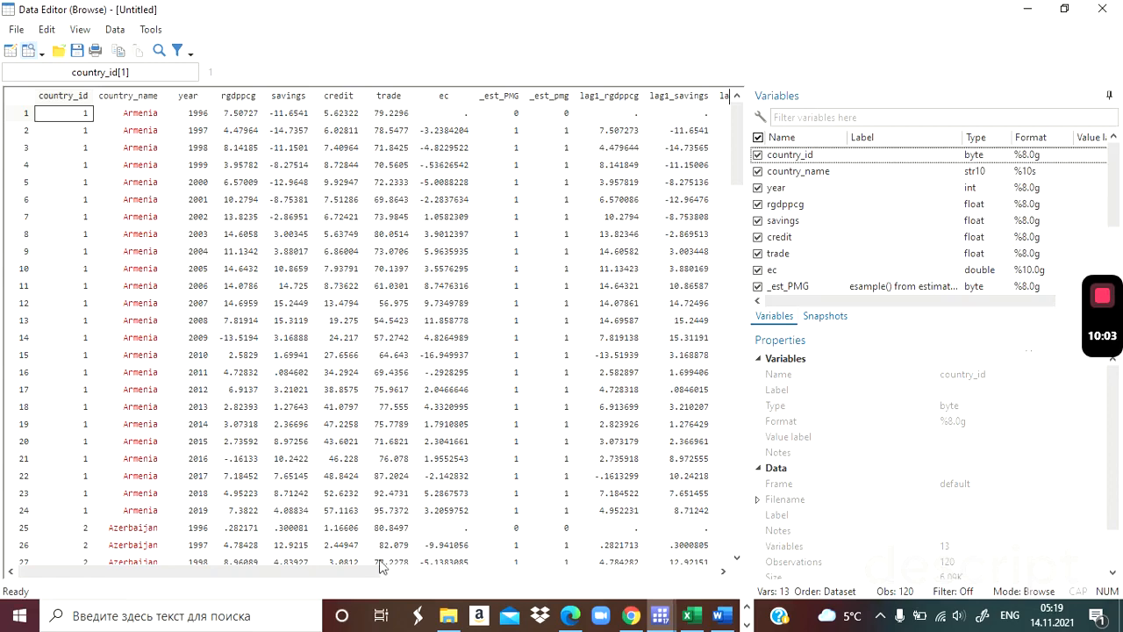
left_click_drag(363, 571, 457, 575)
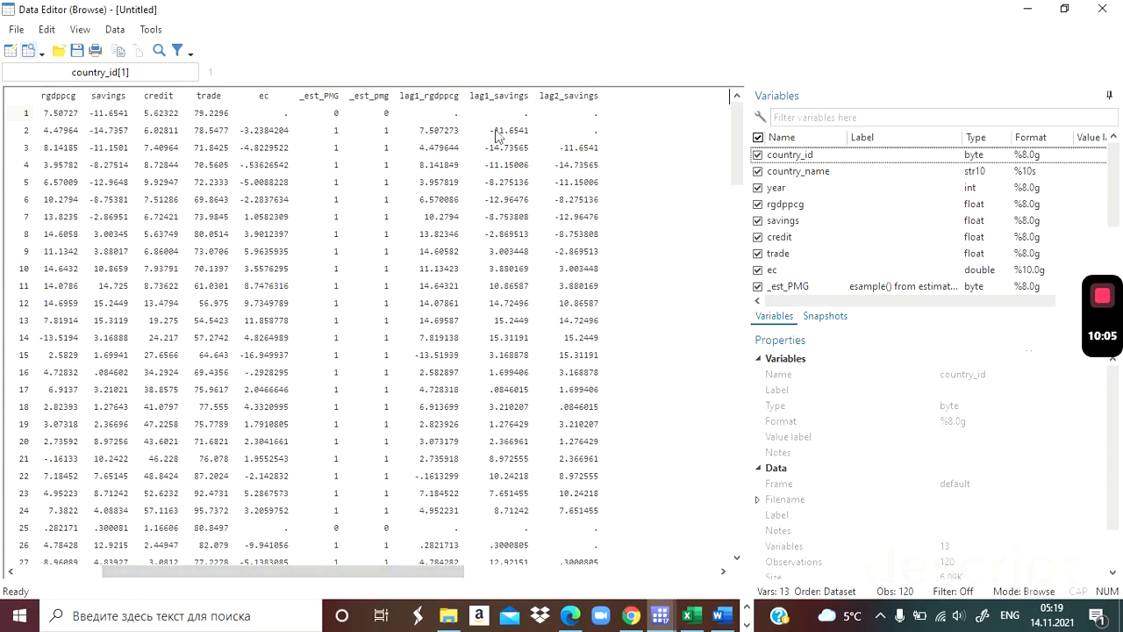
left_click(498, 96)
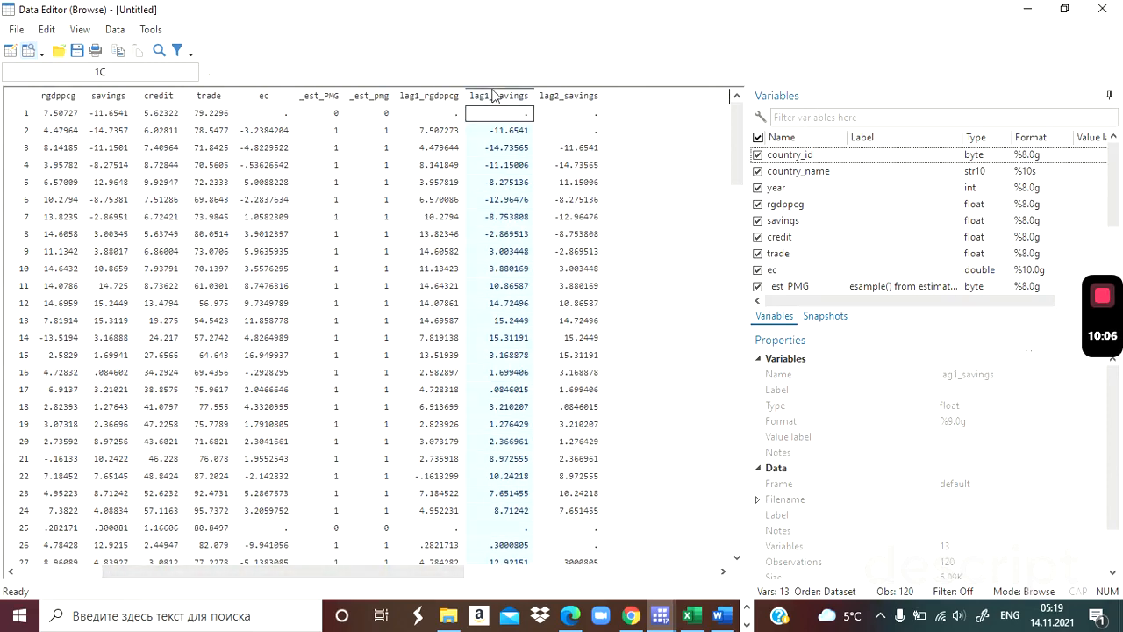
left_click(583, 96)
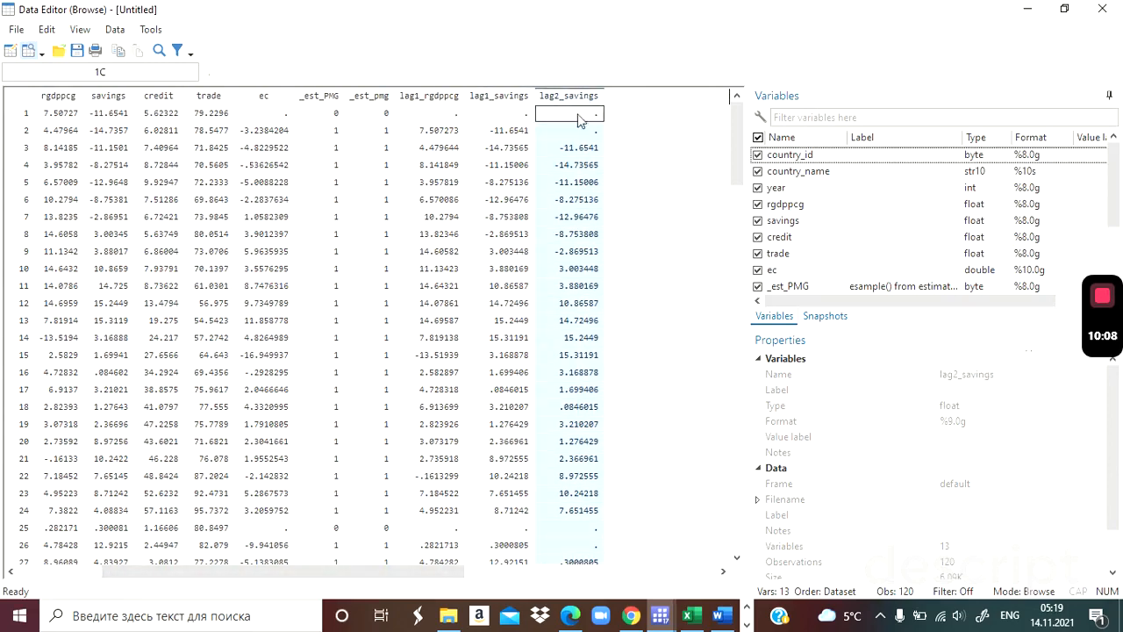
left_click(1102, 9)
left_click(376, 489)
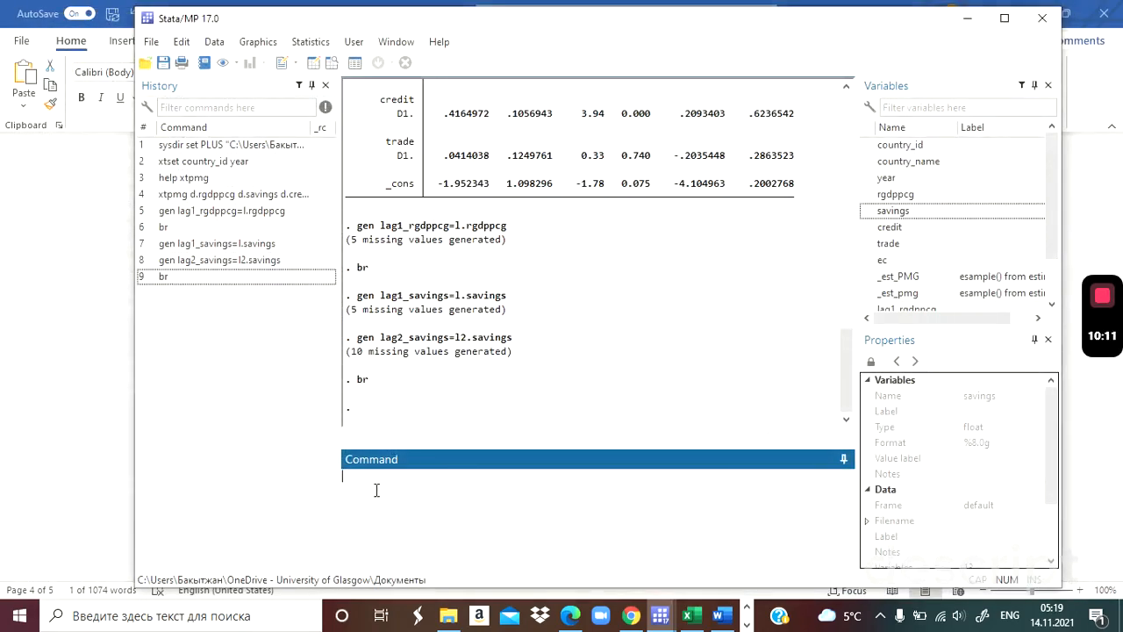
Generate the variable lag1_credit as l.credit by adapting the earlier lag1_savings command.
left_click(252, 245)
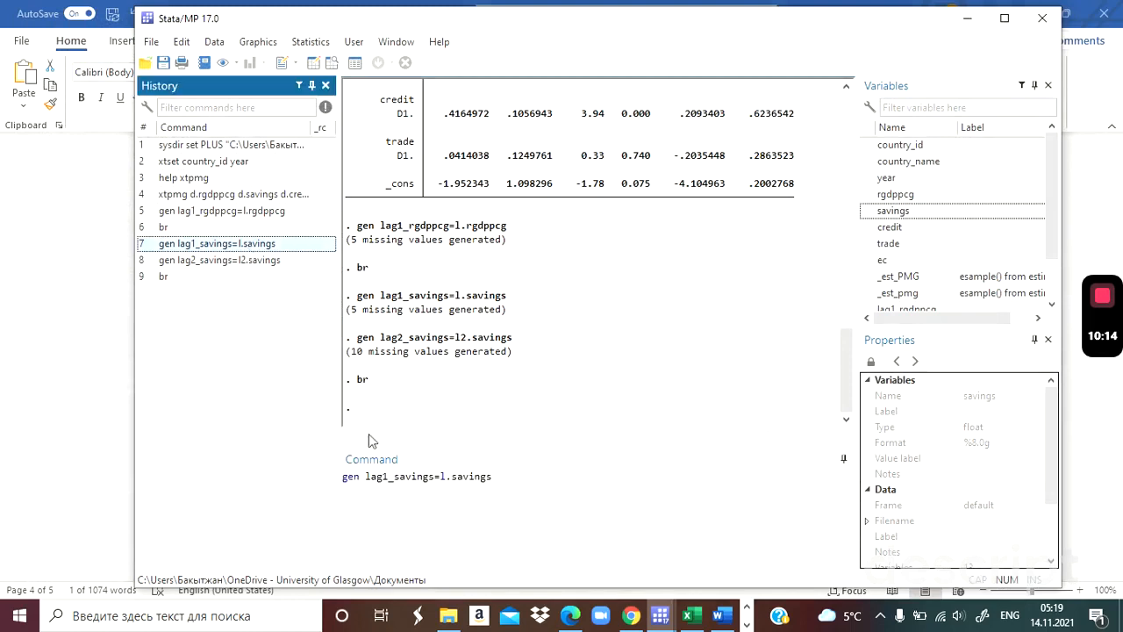
left_click(389, 476)
key("BackSpace")
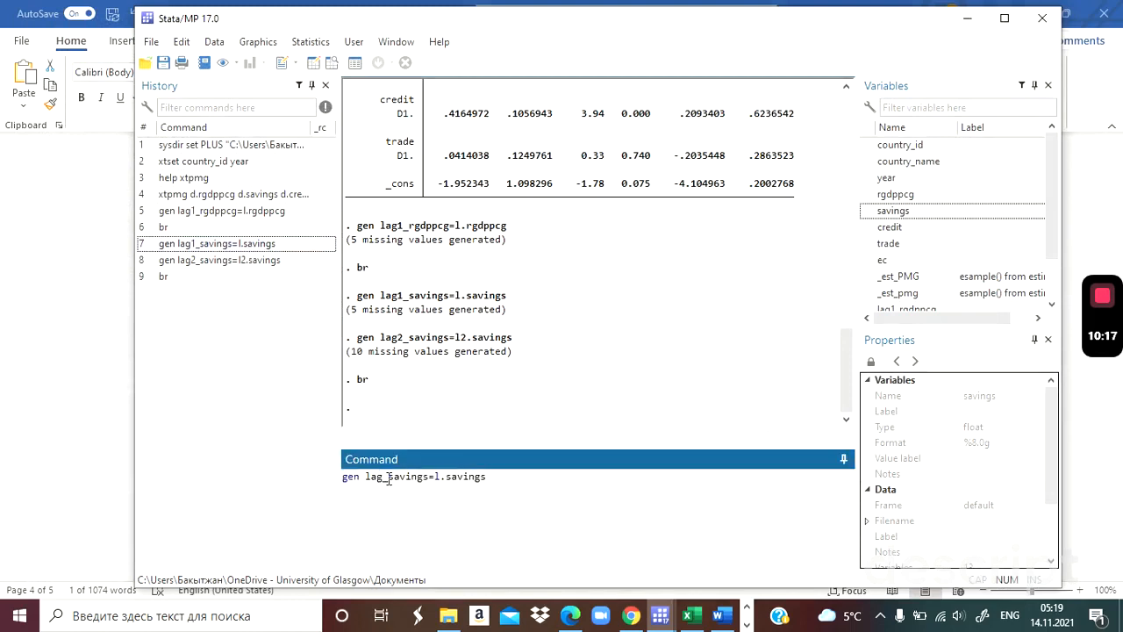
type("1")
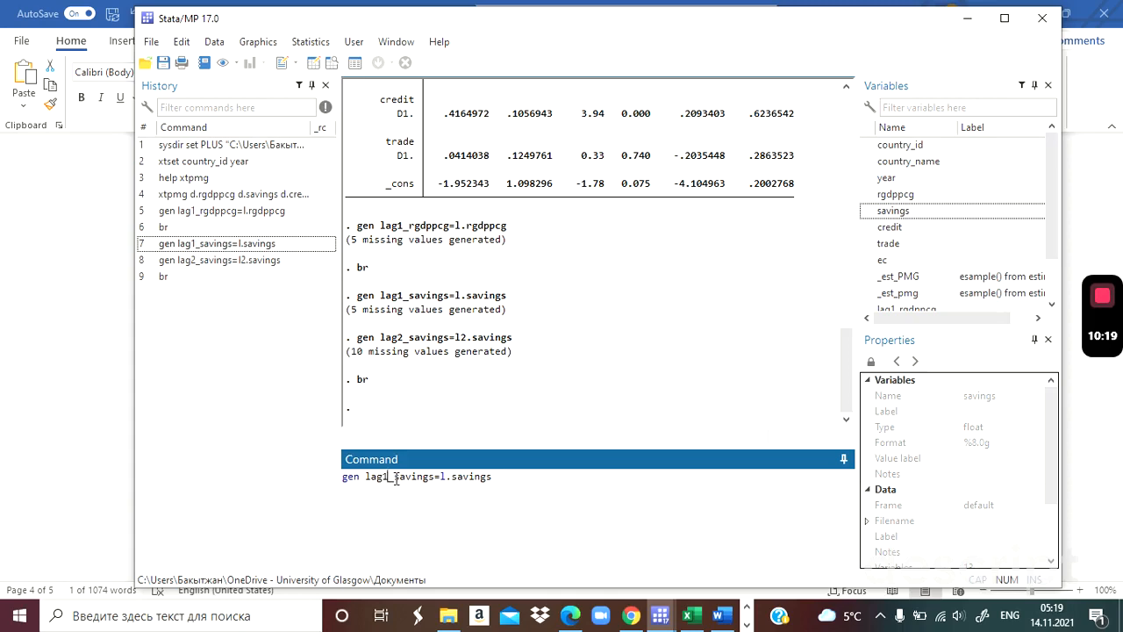
key("End")
left_click(393, 476)
double_click(889, 226)
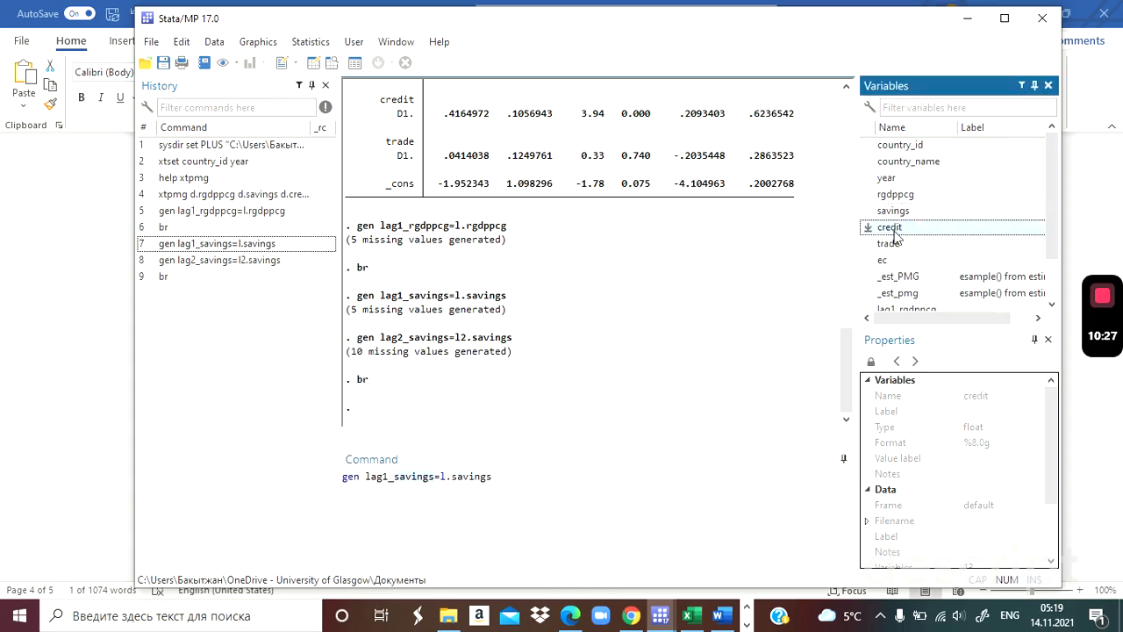
left_click(480, 476)
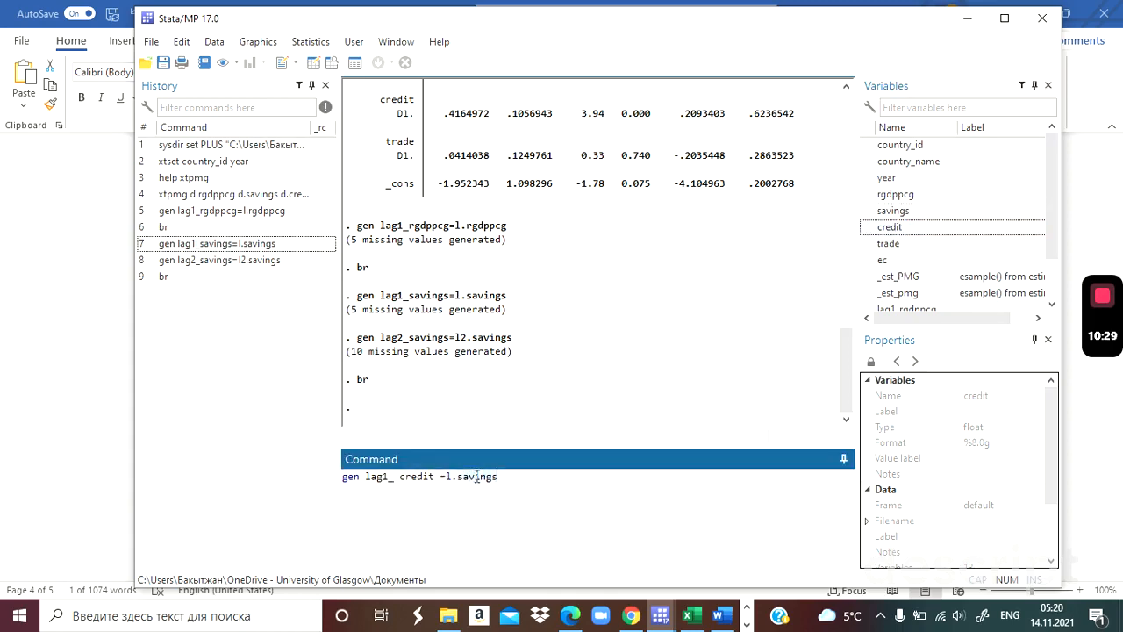
double_click(889, 226)
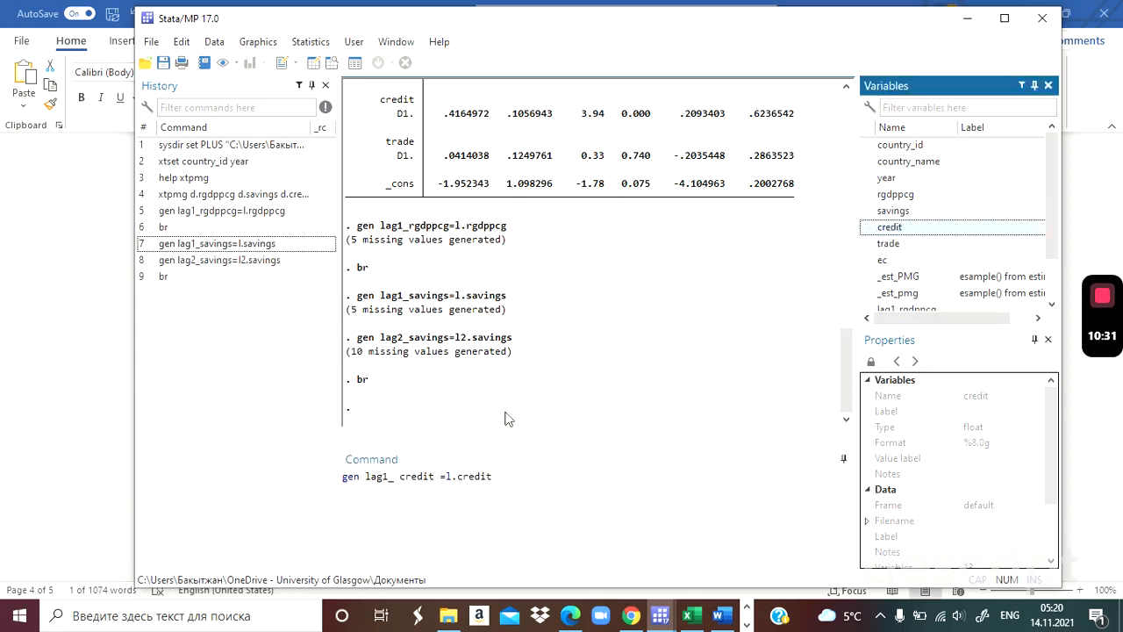
left_click(401, 476)
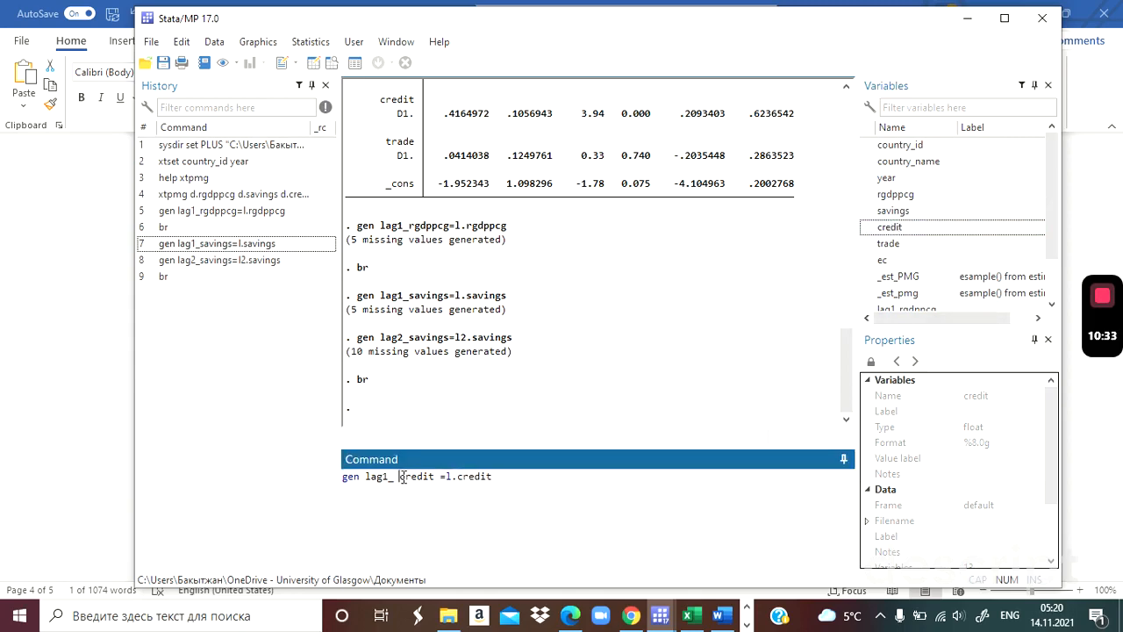
key("BackSpace")
key("Return")
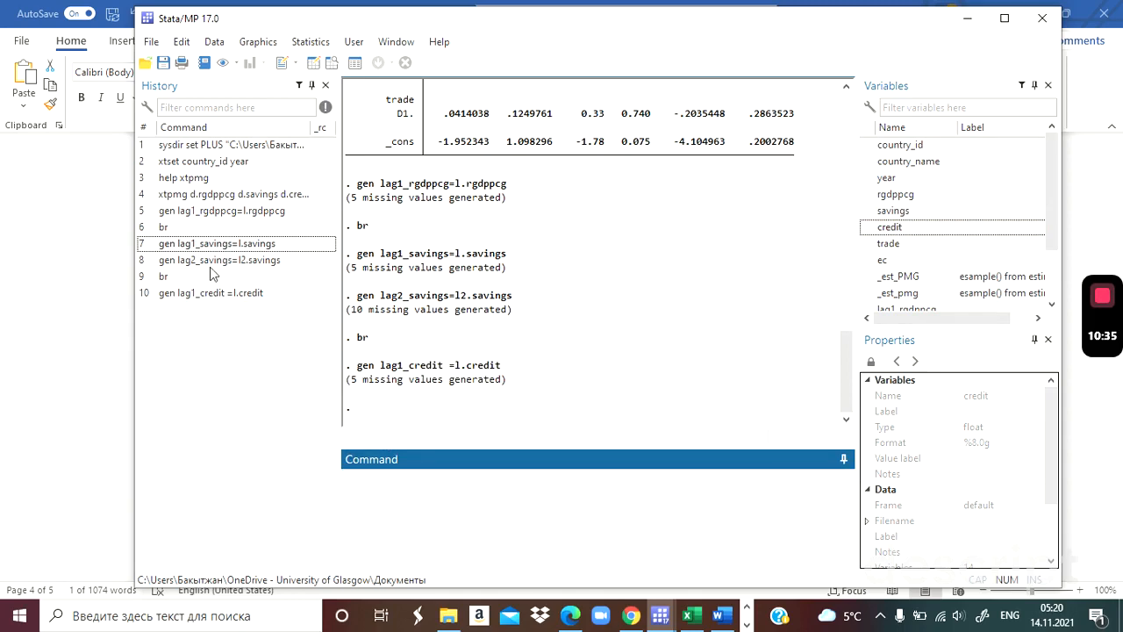
Generate the variable lag2_credit as l2.credit by adapting the lag1_credit command.
left_click(218, 293)
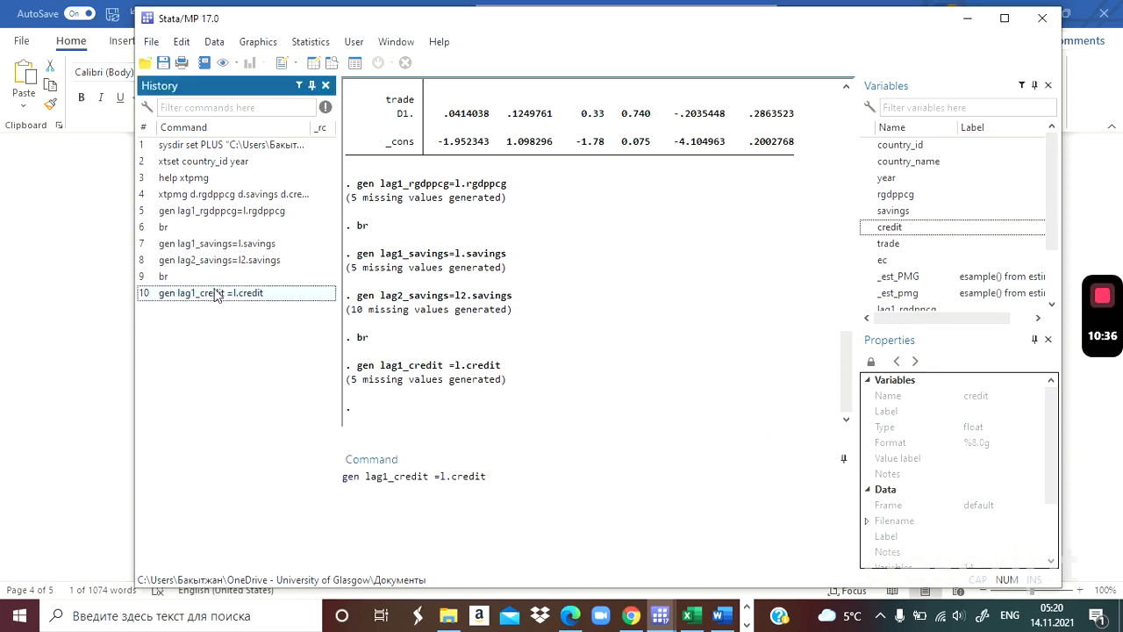
left_click(389, 476)
key("BackSpace")
type("2")
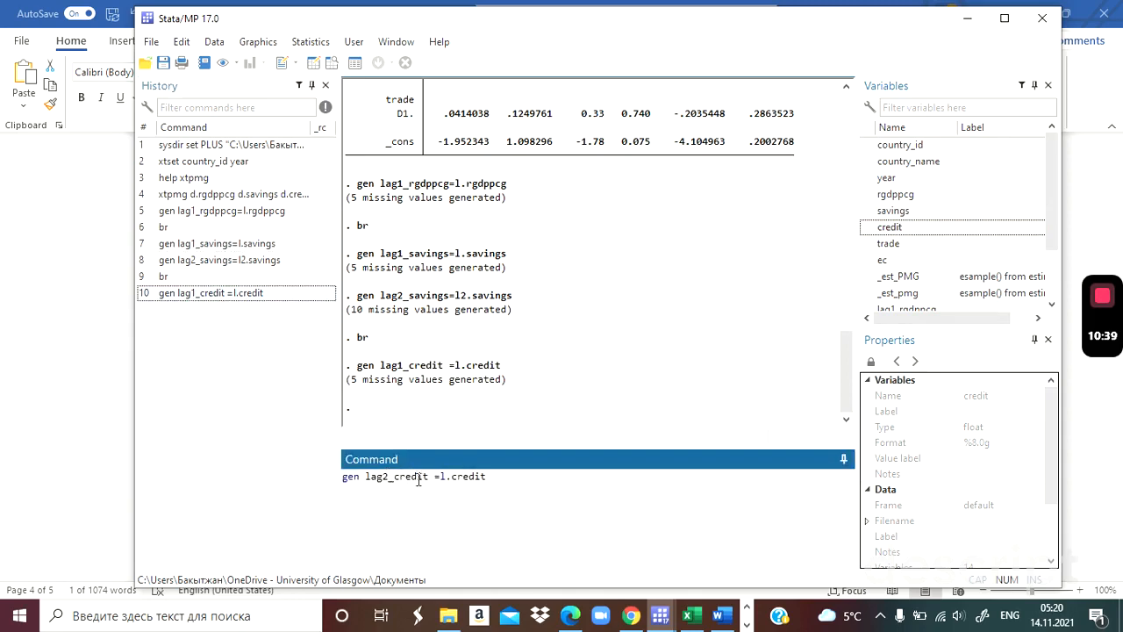
left_click(445, 476)
type("2")
key("Return")
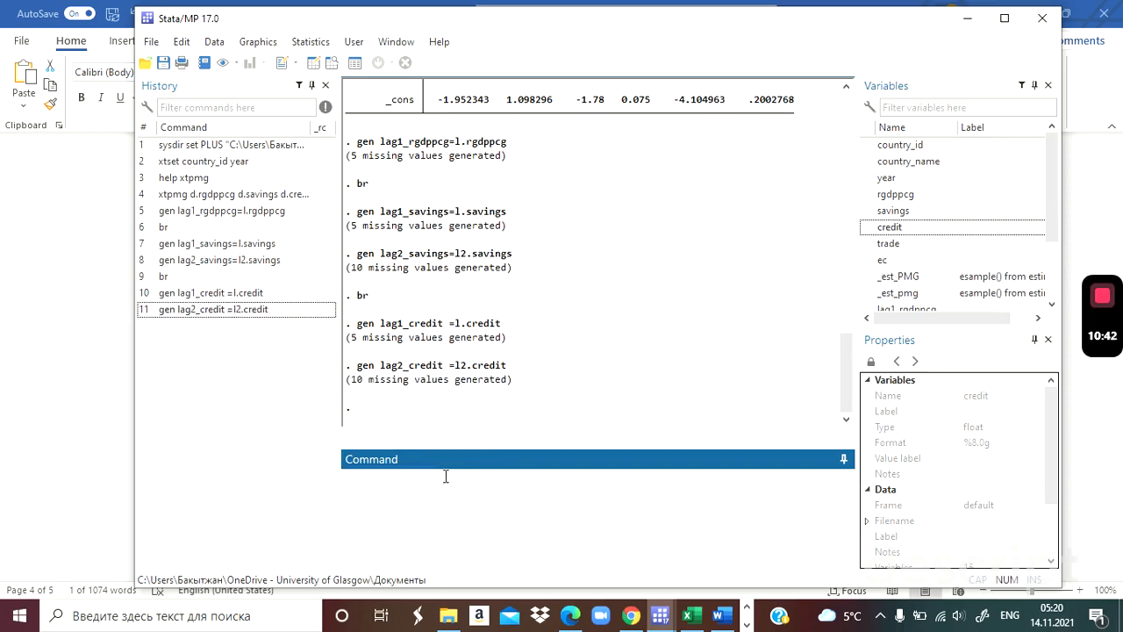
Check the final lag order of ARDL (2,3,3,3) in Word, and generate the variable lag1_trade as l.trade in Stata.
left_click(251, 295)
key("alt+Tab")
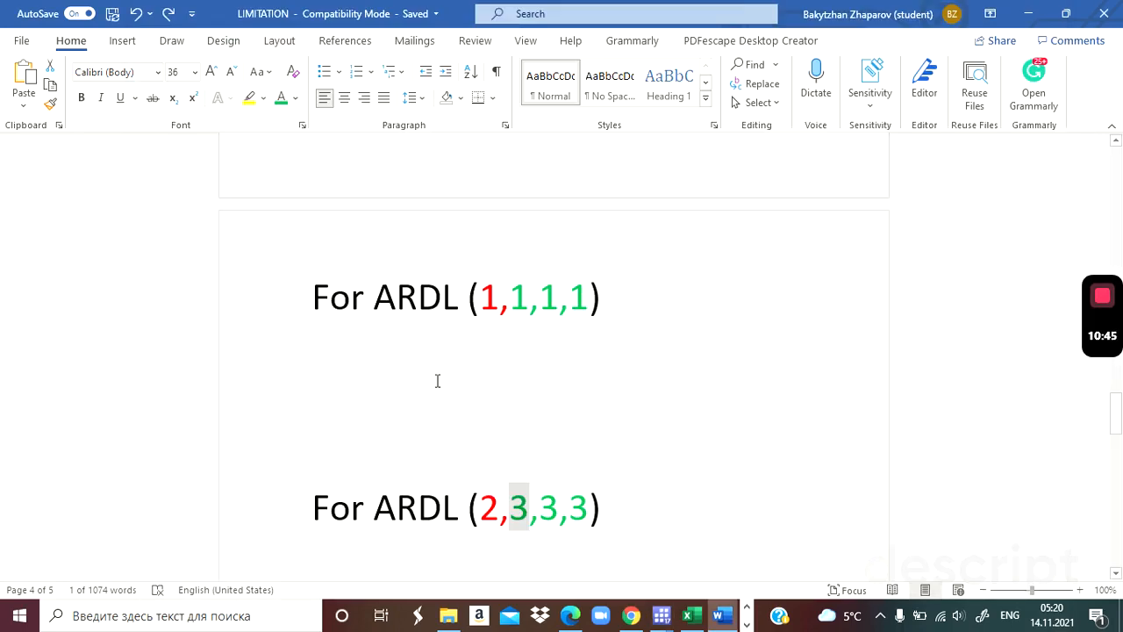
left_click_drag(540, 507, 586, 508)
key("alt+Tab")
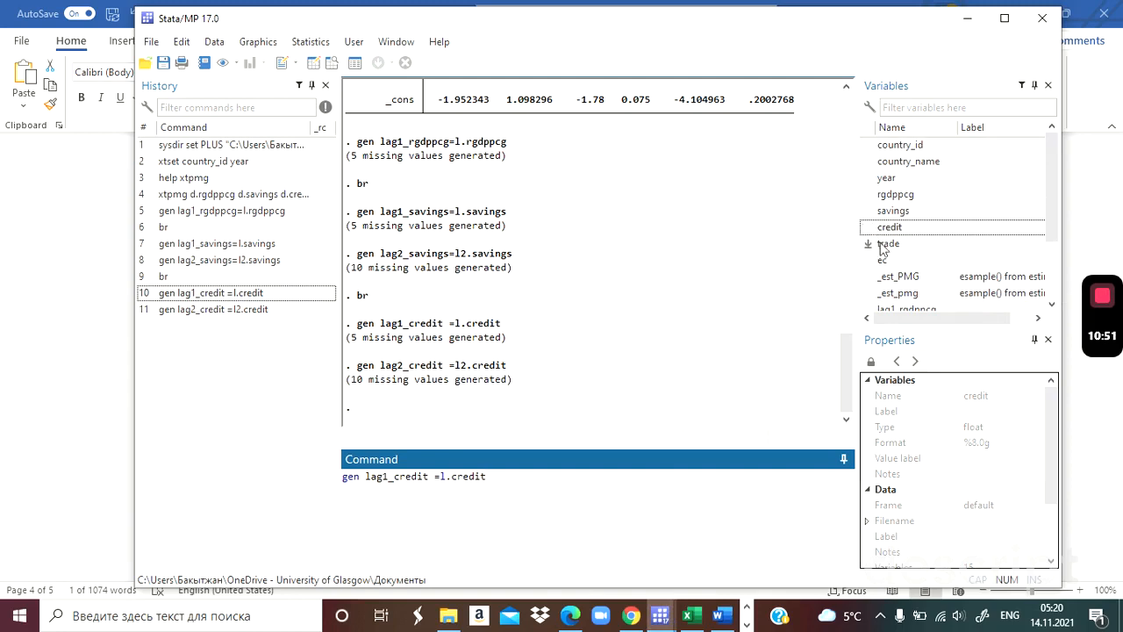
left_click(428, 476)
key("BackSpace")
key("BackSpace")
key("BackSpace")
key("BackSpace")
key("BackSpace")
key("BackSpace")
type("trade")
key("End")
key("BackSpace")
key("BackSpace")
key("BackSpace")
key("BackSpace")
key("BackSpace")
key("BackSpace")
type("trade")
key("Return")
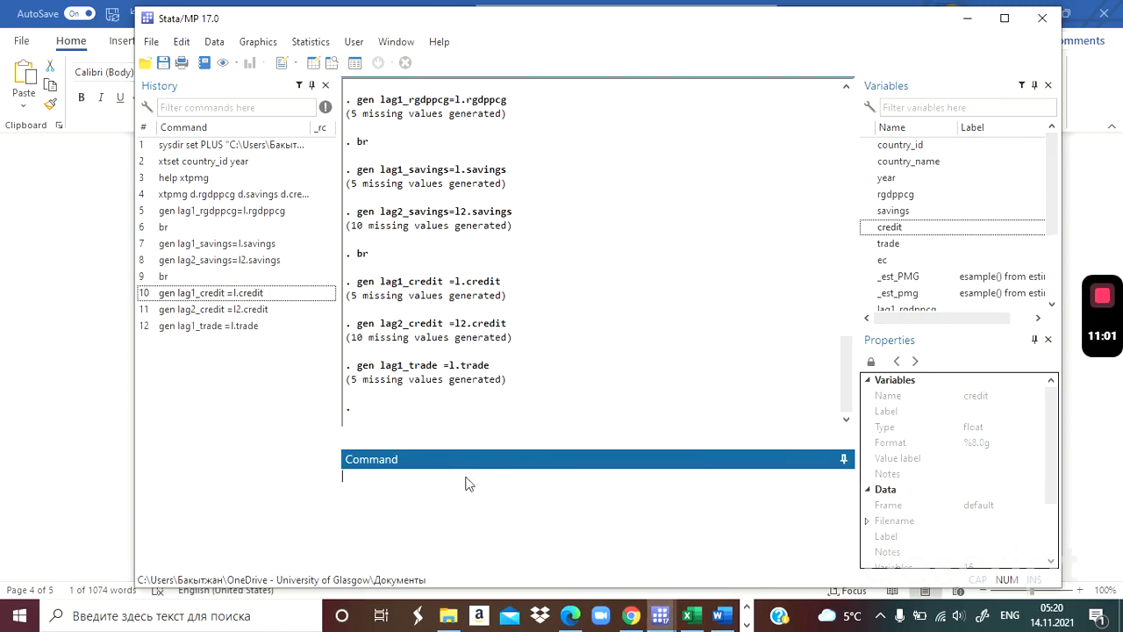
Generate the variable lag2_trade as l2.trade by adapting the lag1_trade command.
left_click(224, 327)
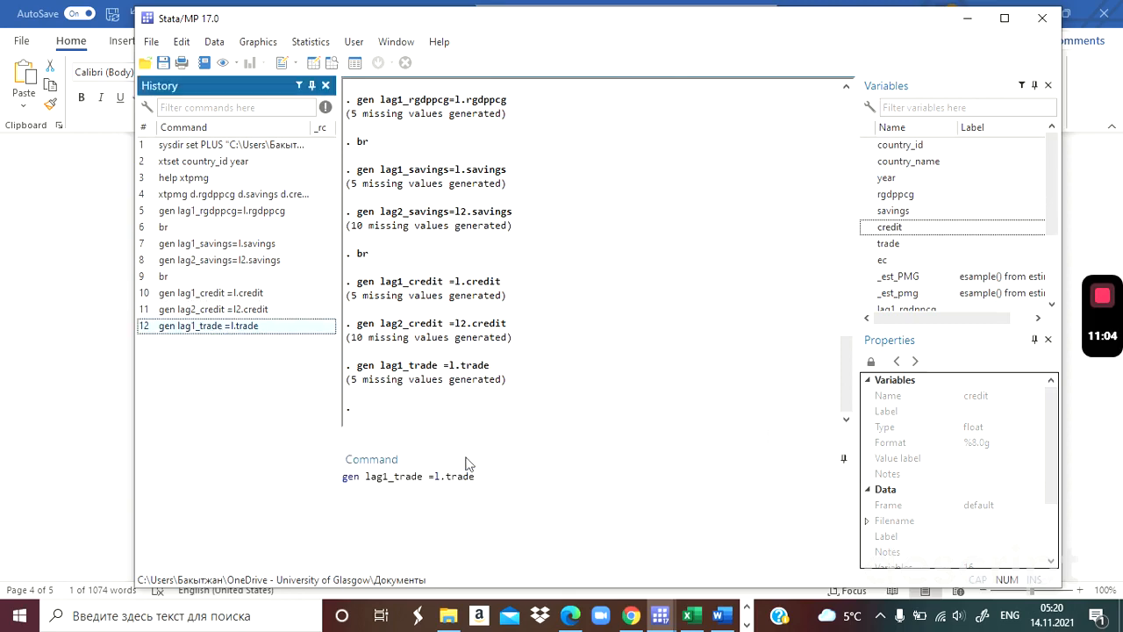
left_click(390, 476)
key("BackSpace")
type("2")
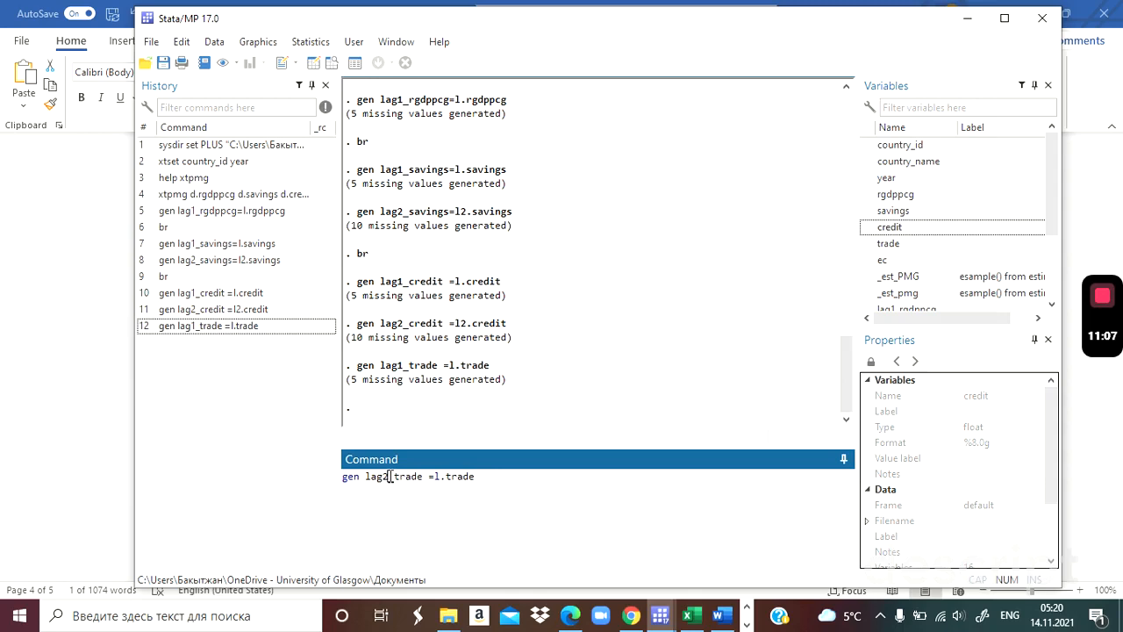
left_click(440, 477)
type("2")
key("Return")
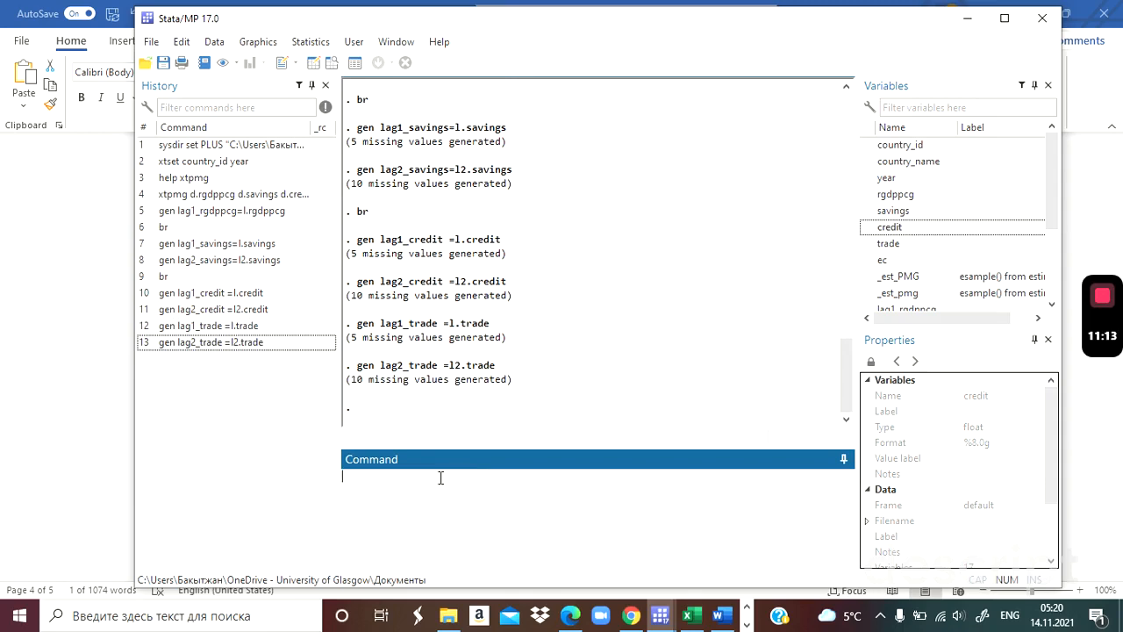
Recall the earlier xtpmg command and cut it back to xtpmg d.rgdppcg without running it.
left_click(233, 197)
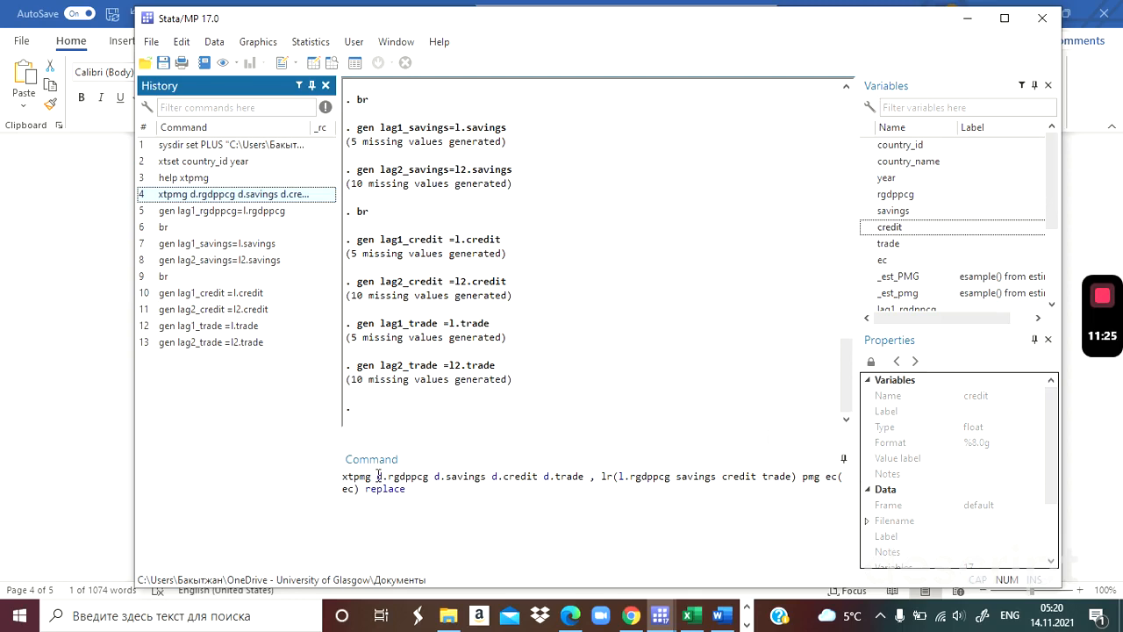
left_click(345, 476)
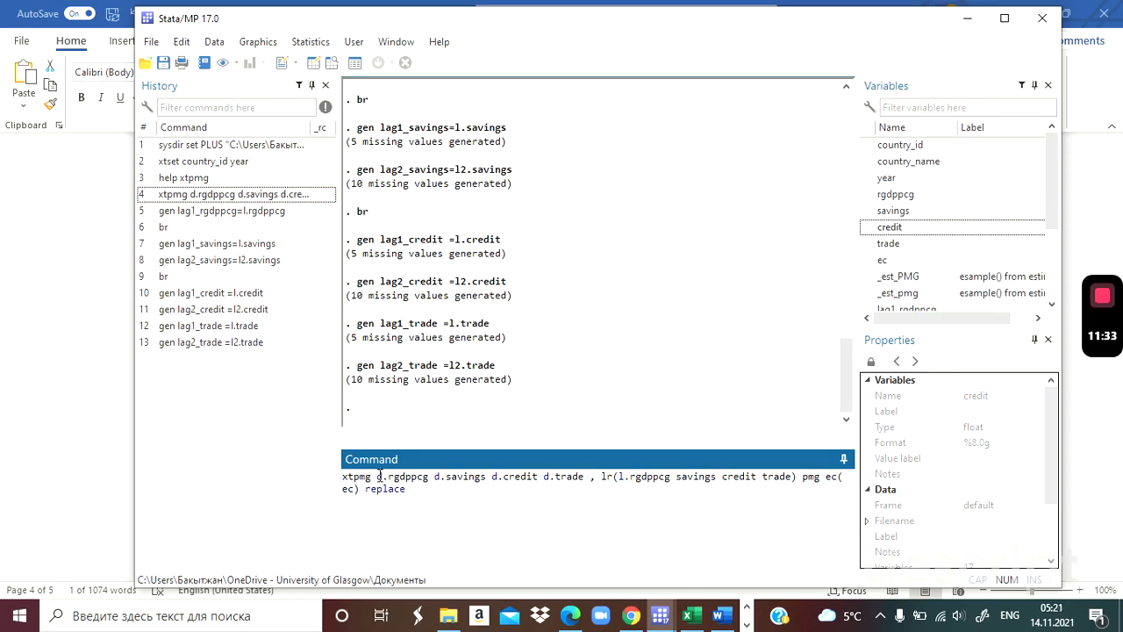
left_click(435, 479)
key("shift+End")
key("Delete")
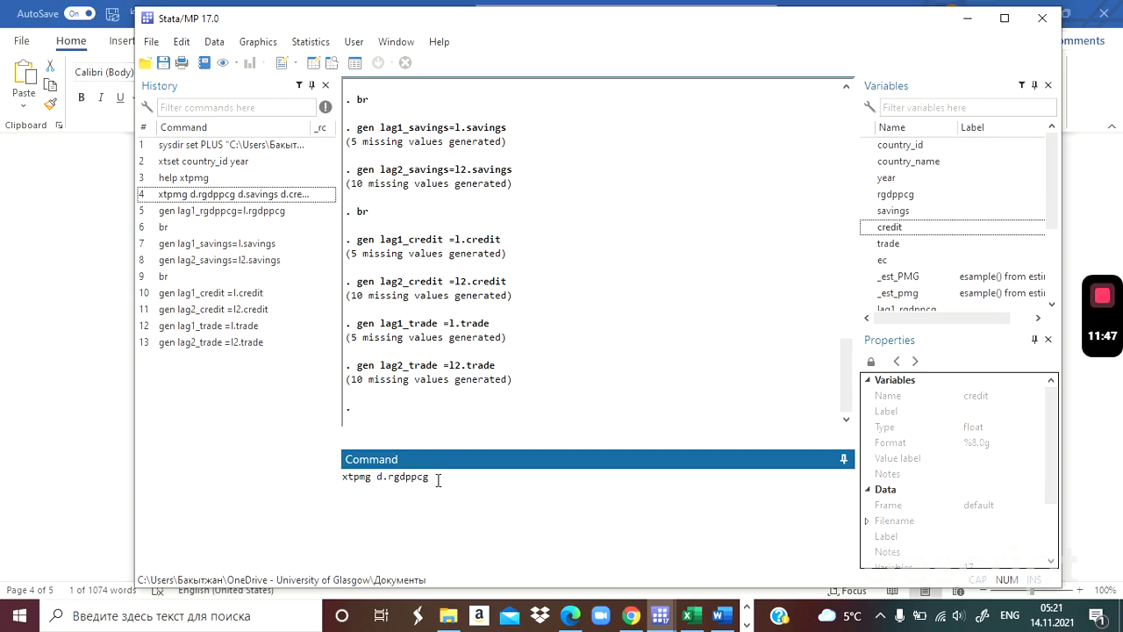
Check the dependent variable's lag order in Word's ARDL (2,3,3,3) line, and add d.lag1_rgdppcg to the xtpmg command in Stata.
key("alt+Tab")
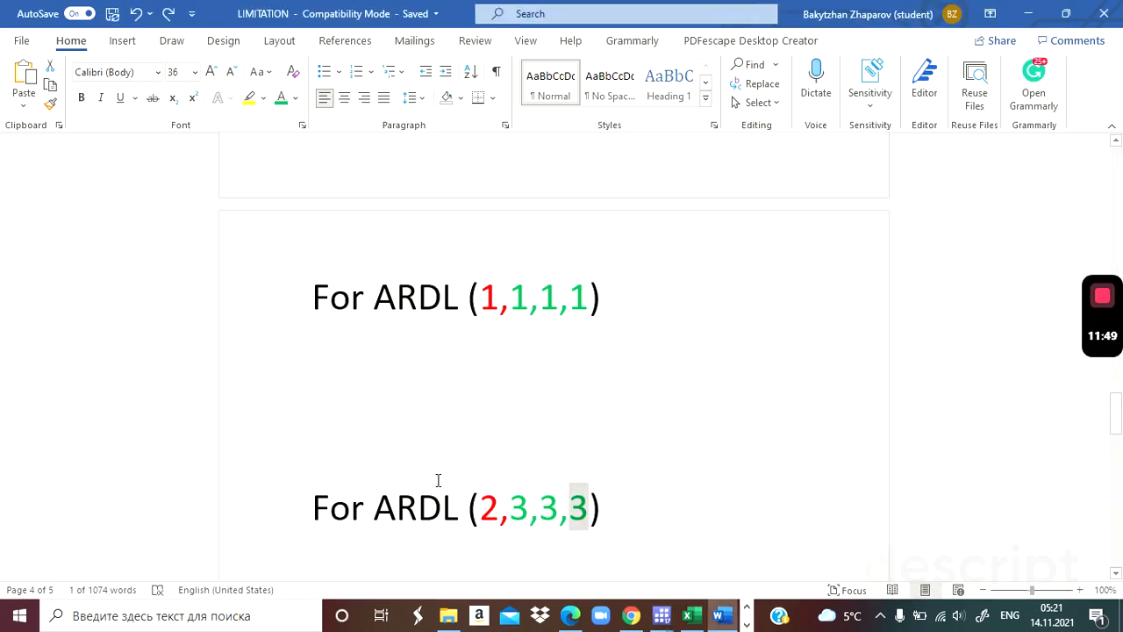
left_click(479, 510)
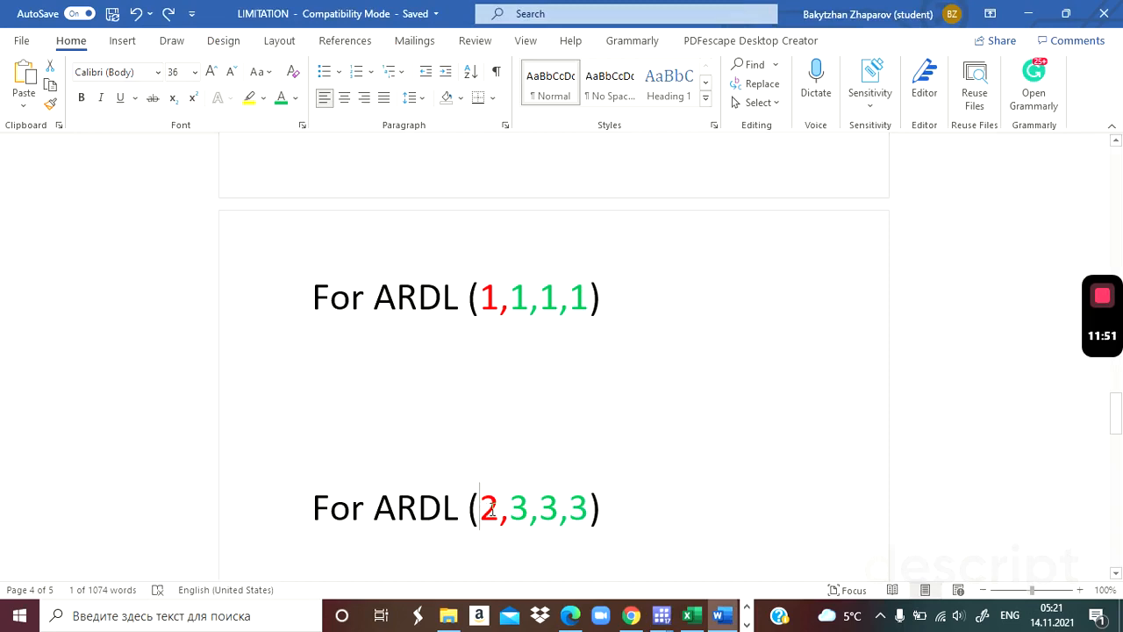
key("alt+Tab")
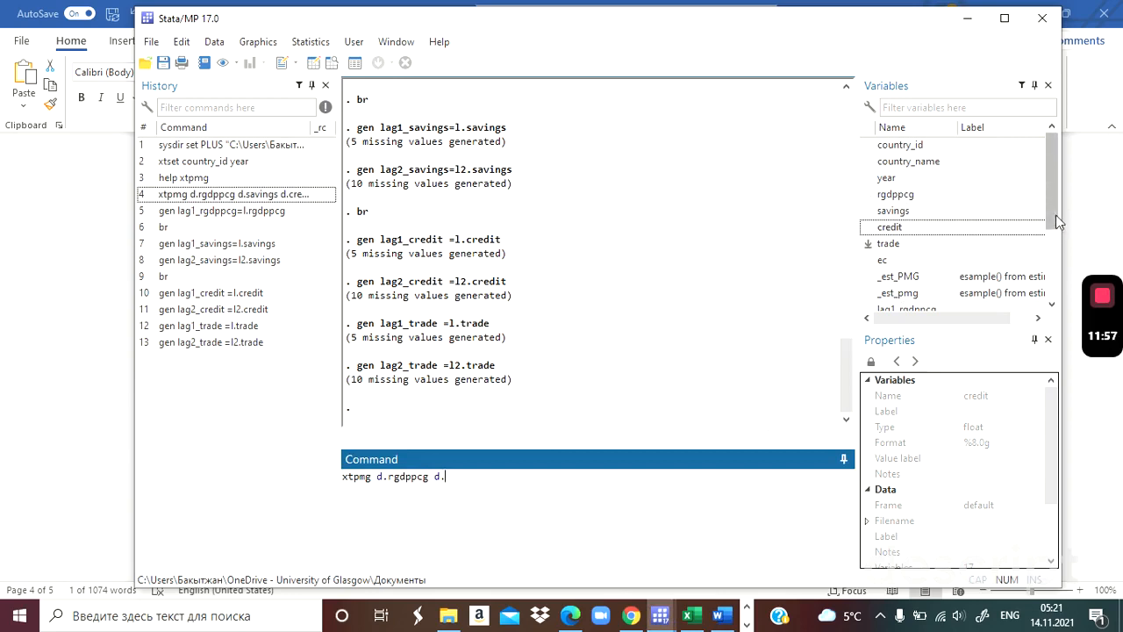
left_click_drag(1056, 217, 1057, 268)
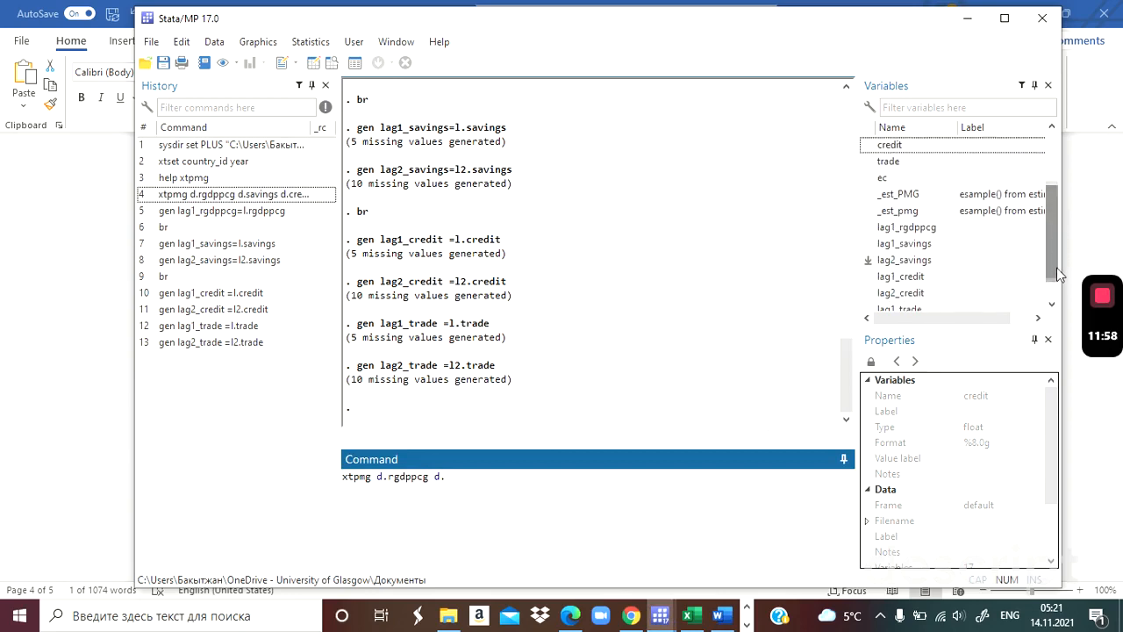
double_click(906, 227)
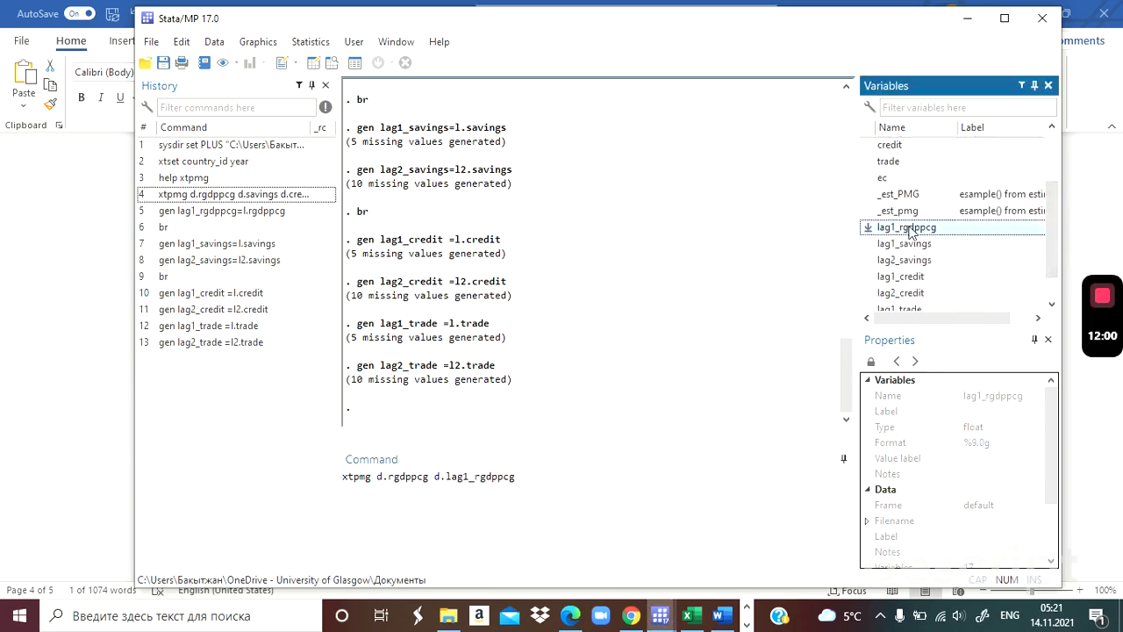
left_click(378, 478)
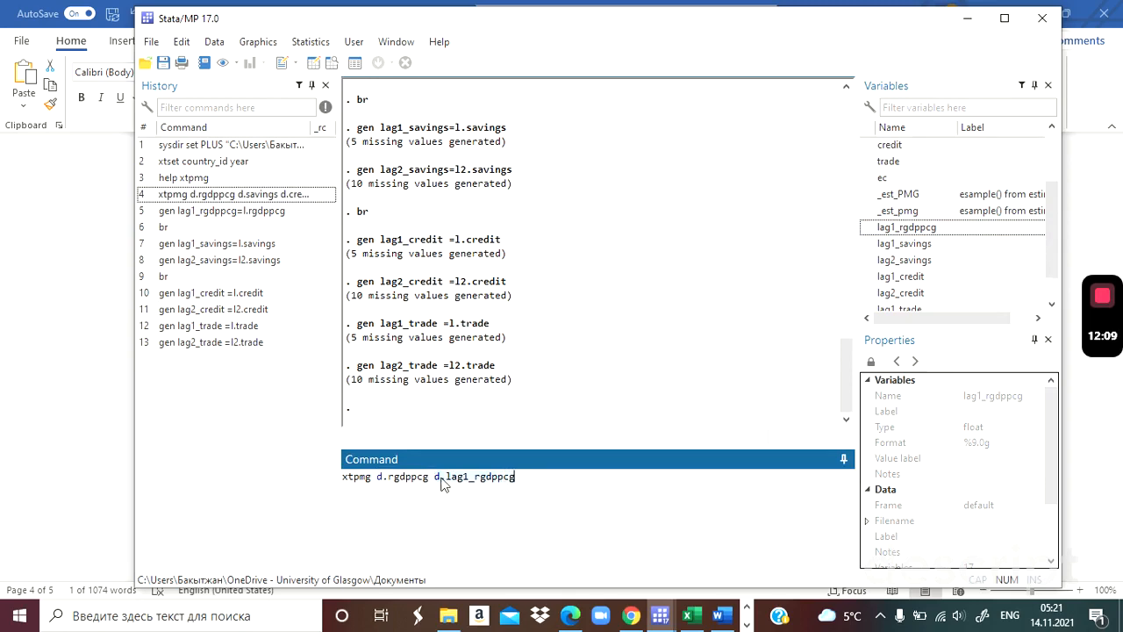
Extend the xtpmg command with the term d.savings from the copied remainder of the earlier command.
left_click_drag(442, 483, 522, 473)
type("d.savings d.credit d.trade , lr(l.rgdppcg savings credit trade) pmg ec(ec) replace")
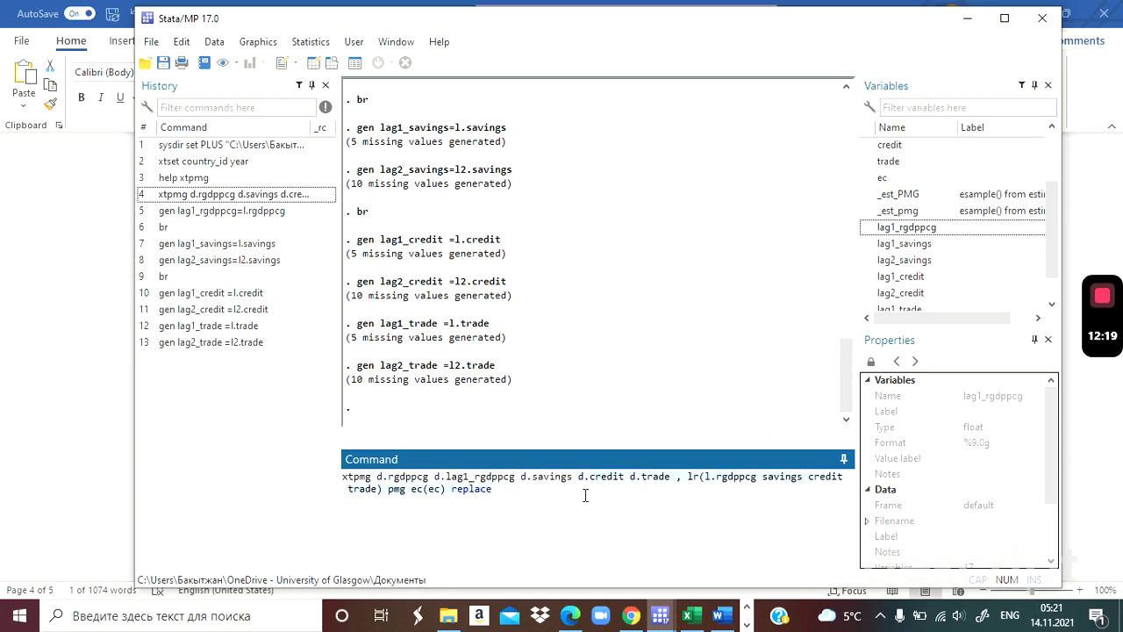
key("ctrl+z")
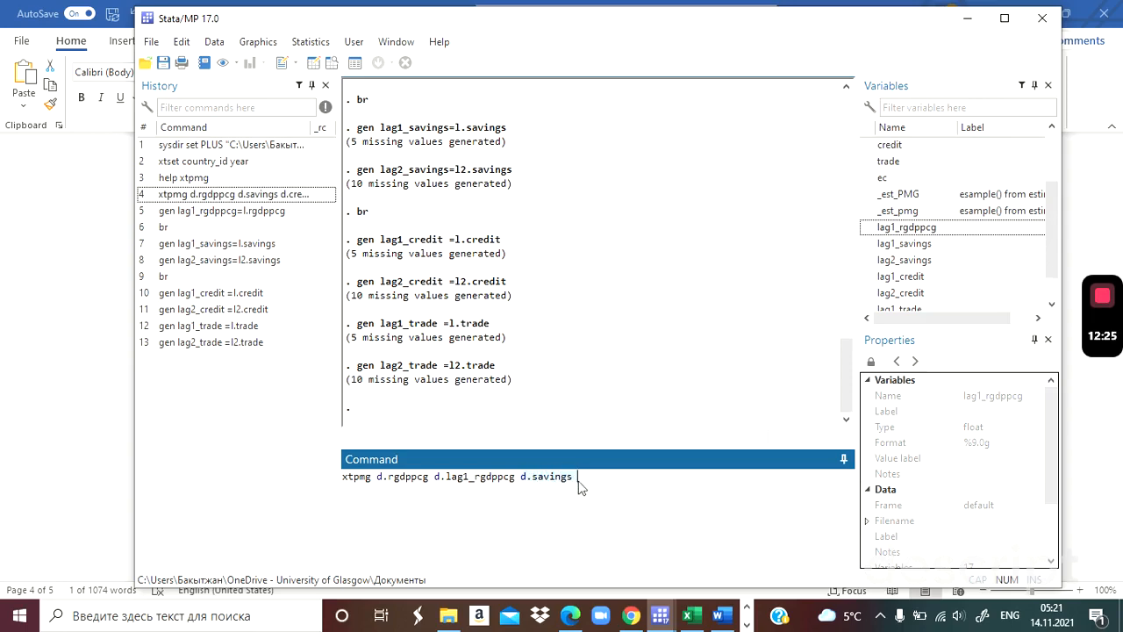
Check the savings lag order in Word's ARDL (2,3,3,3) line, and add d.lag1_savings and d.lag2_savings to the Stata command.
key("alt+Tab")
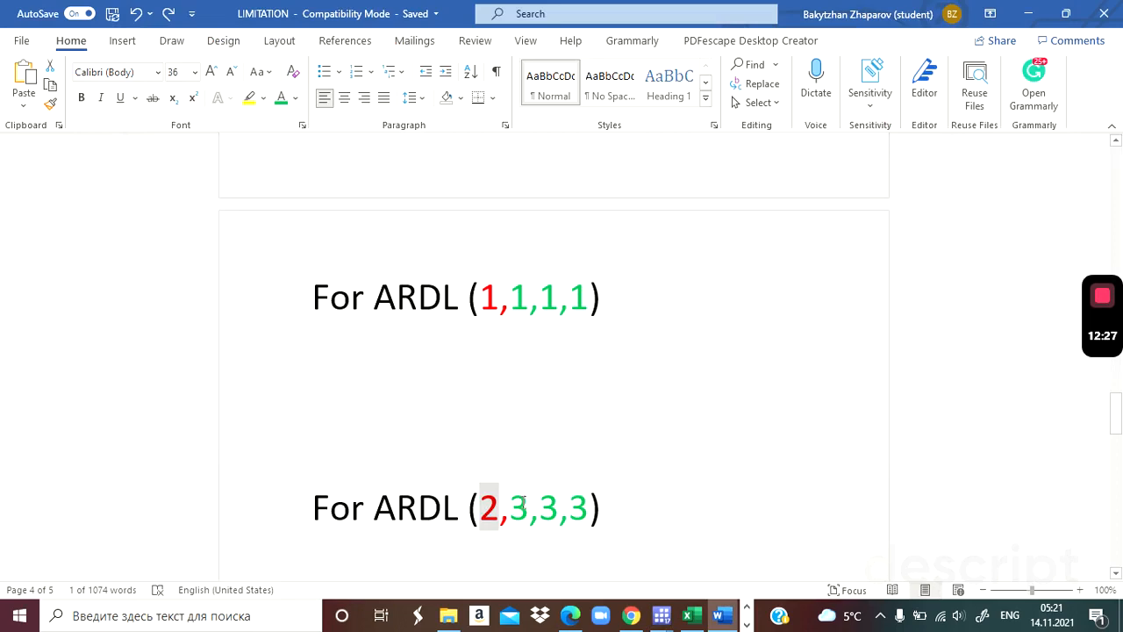
left_click_drag(510, 506, 523, 516)
key("alt+Tab")
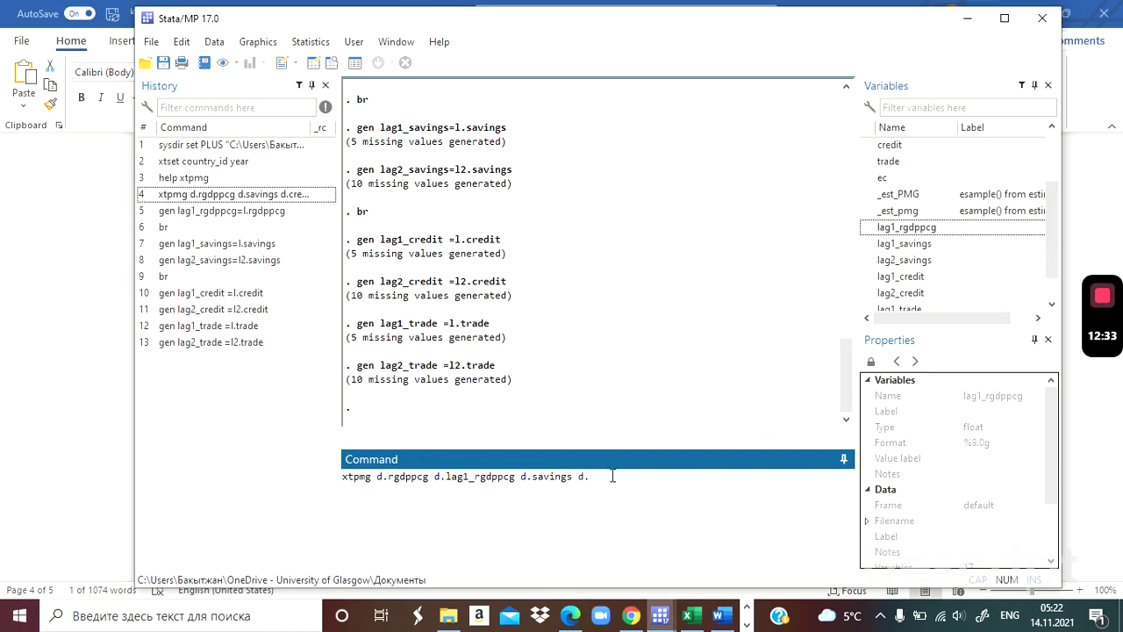
double_click(920, 243)
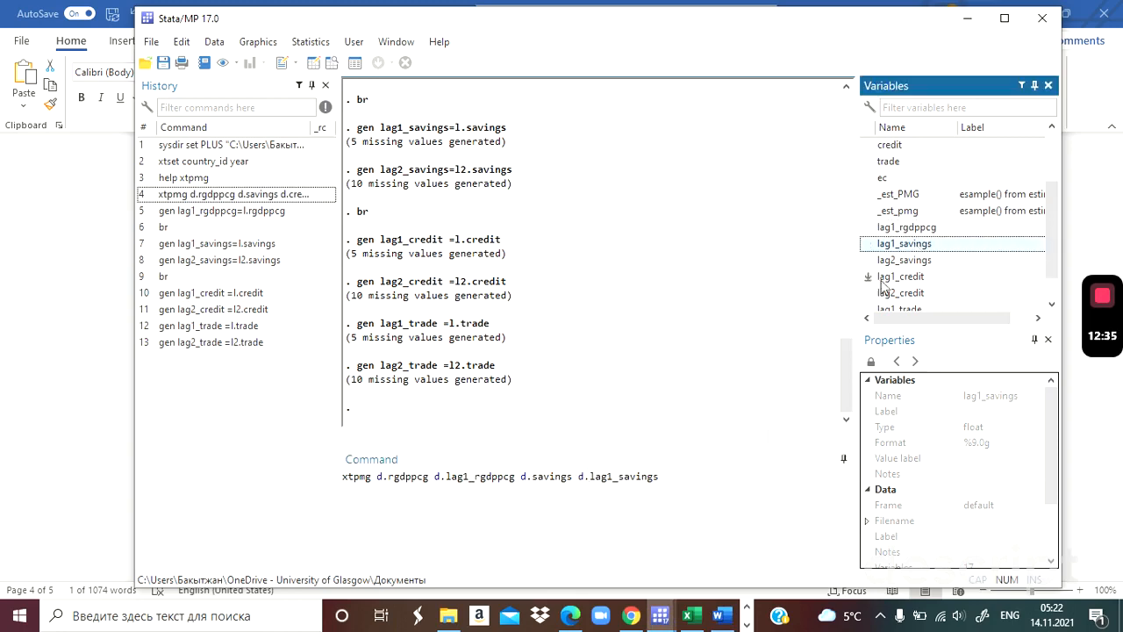
left_click(672, 482)
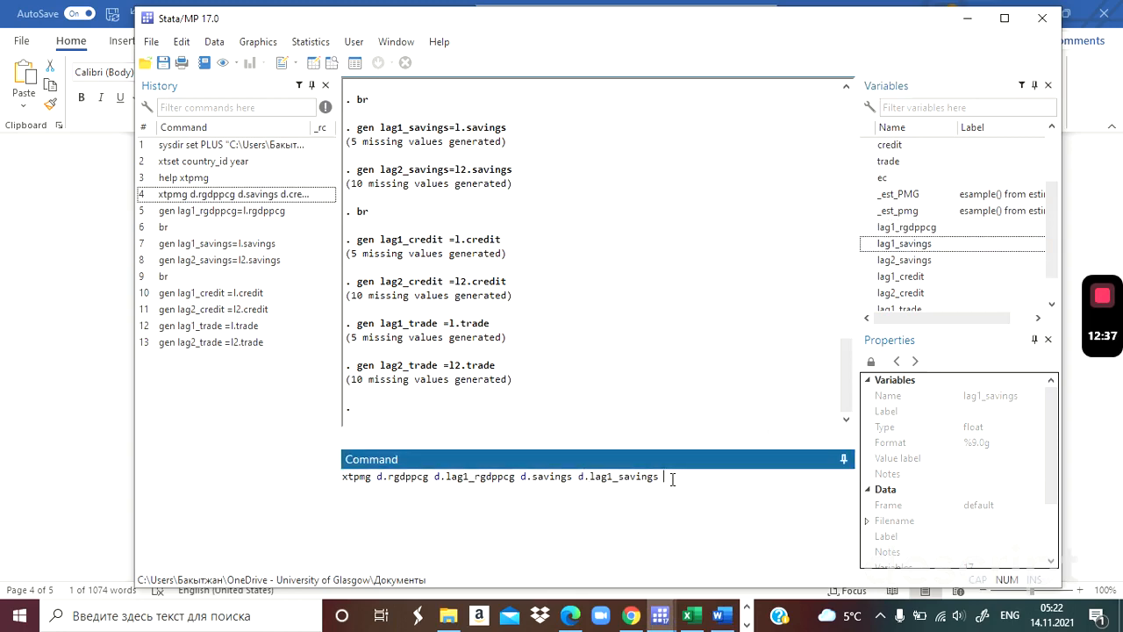
type("d.")
double_click(898, 262)
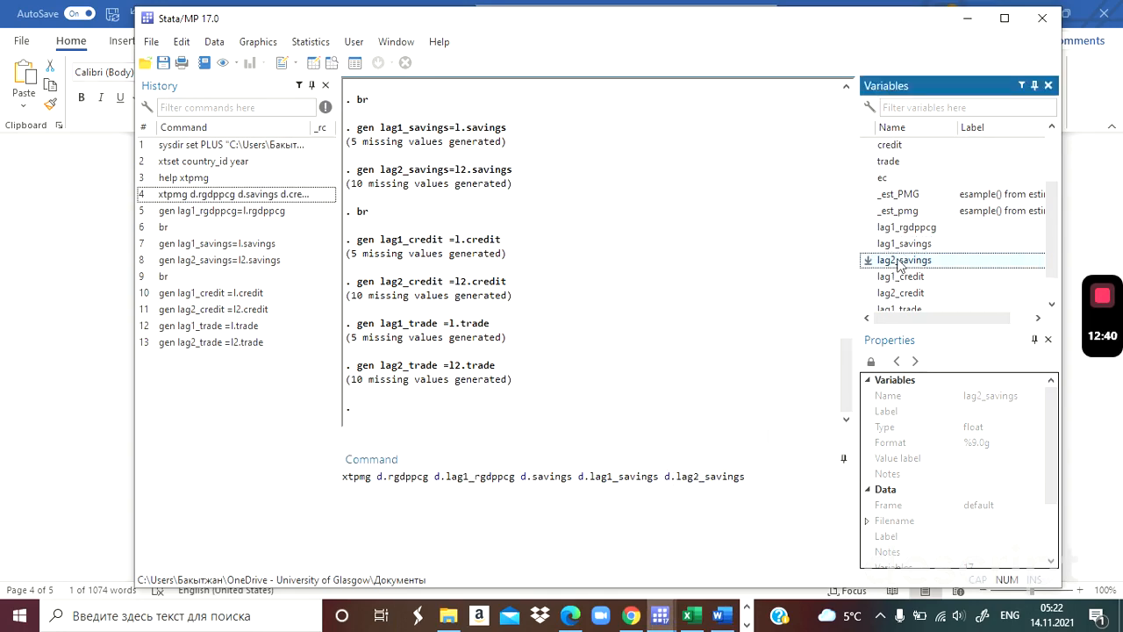
Append d.credit to the xtpmg command from the copied text, removing the trade term and the options after it.
left_click(766, 477)
type("d.credit d.trade , lr(l.rgdppcg savings credit trade) pmg ec(ec) replace")
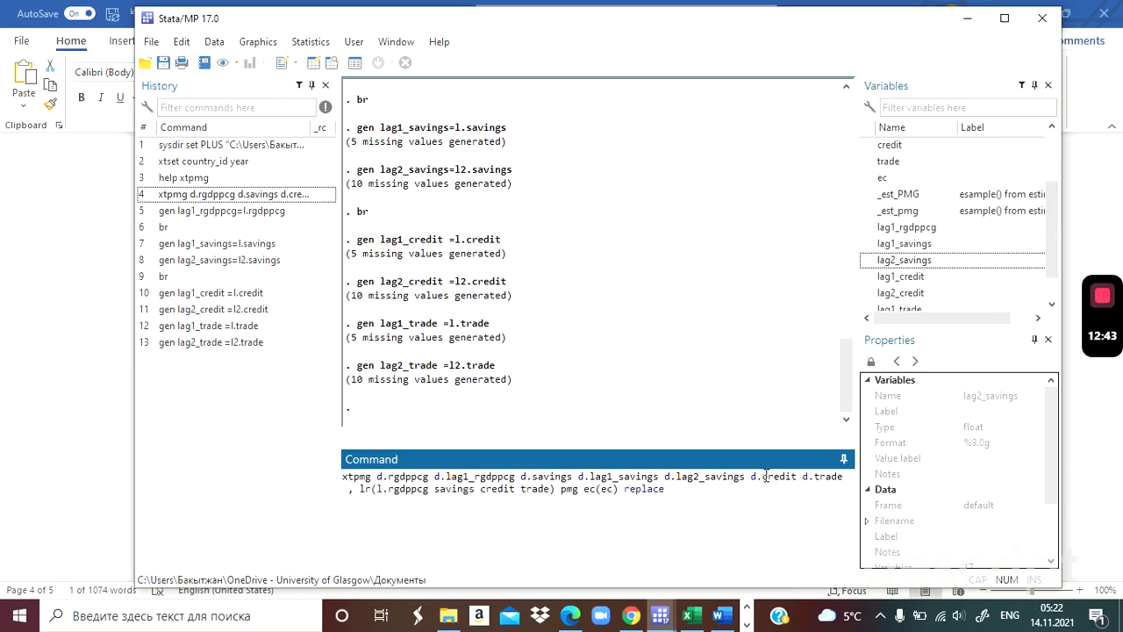
left_click(802, 476)
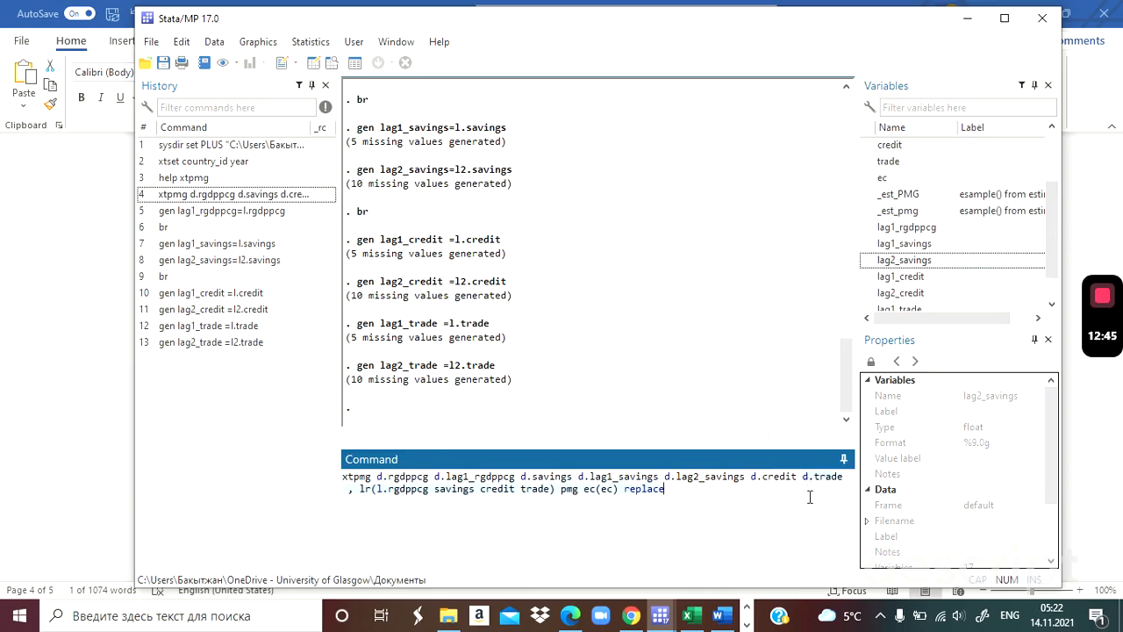
key("ctrl+shift+End")
key("Delete")
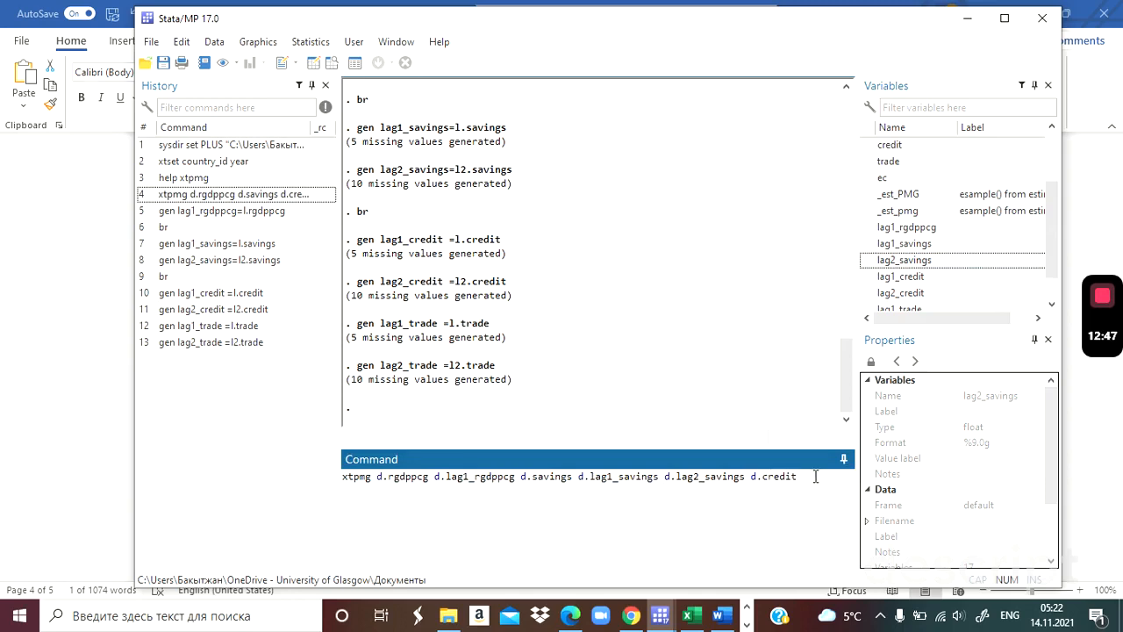
Add the lagged credit terms d.lag1_credit and d.lag2_credit to the xtpmg command.
type("d.")
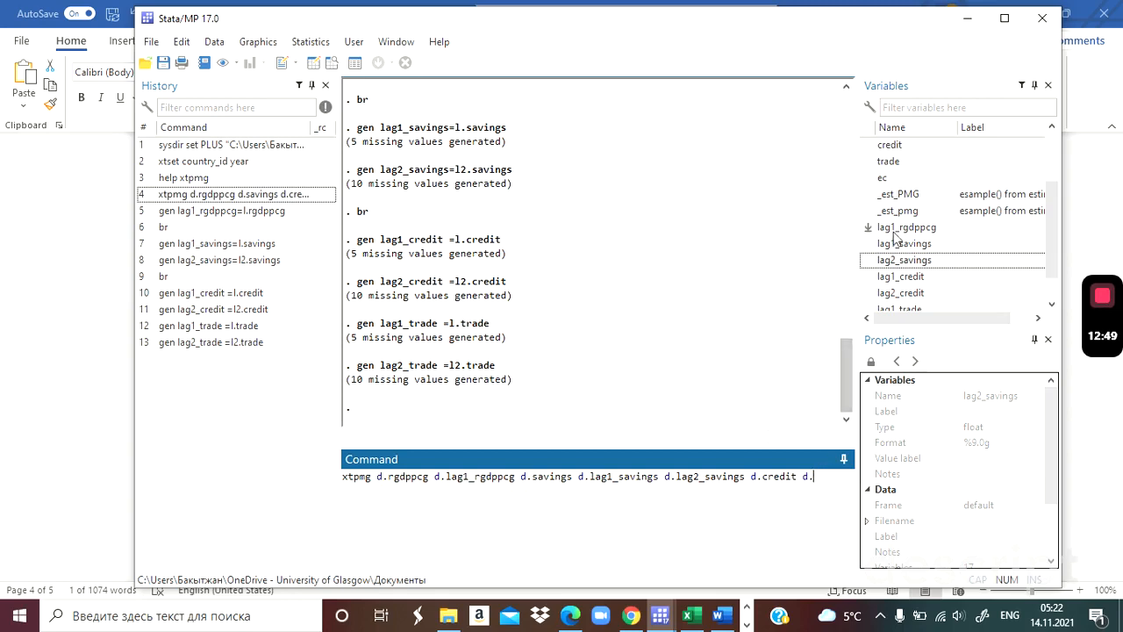
left_click(897, 282)
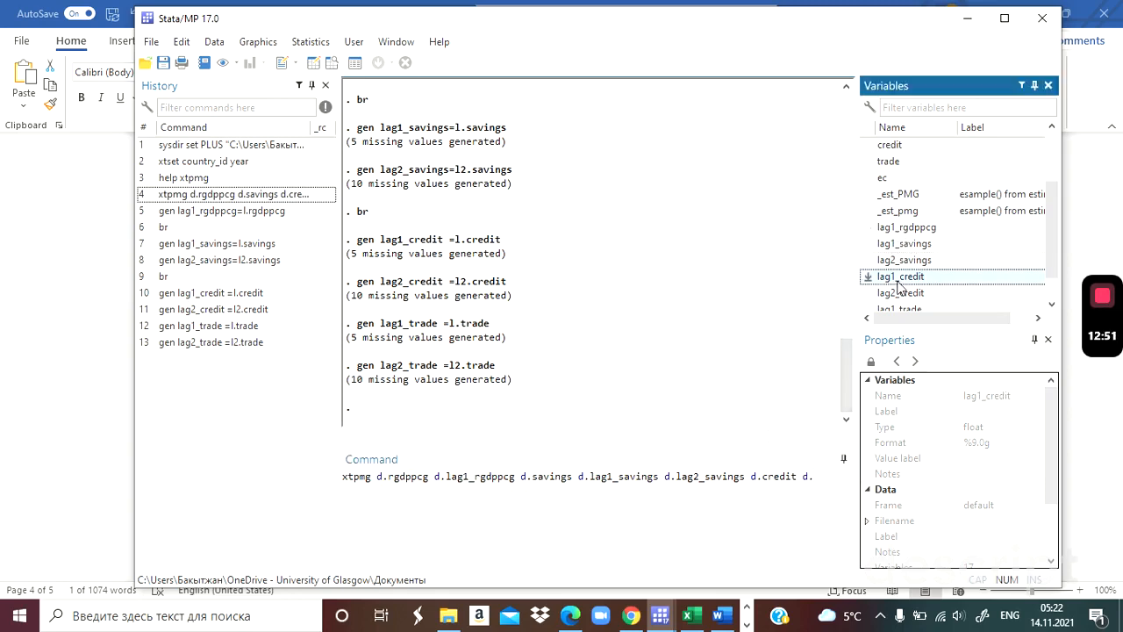
type("d.rg")
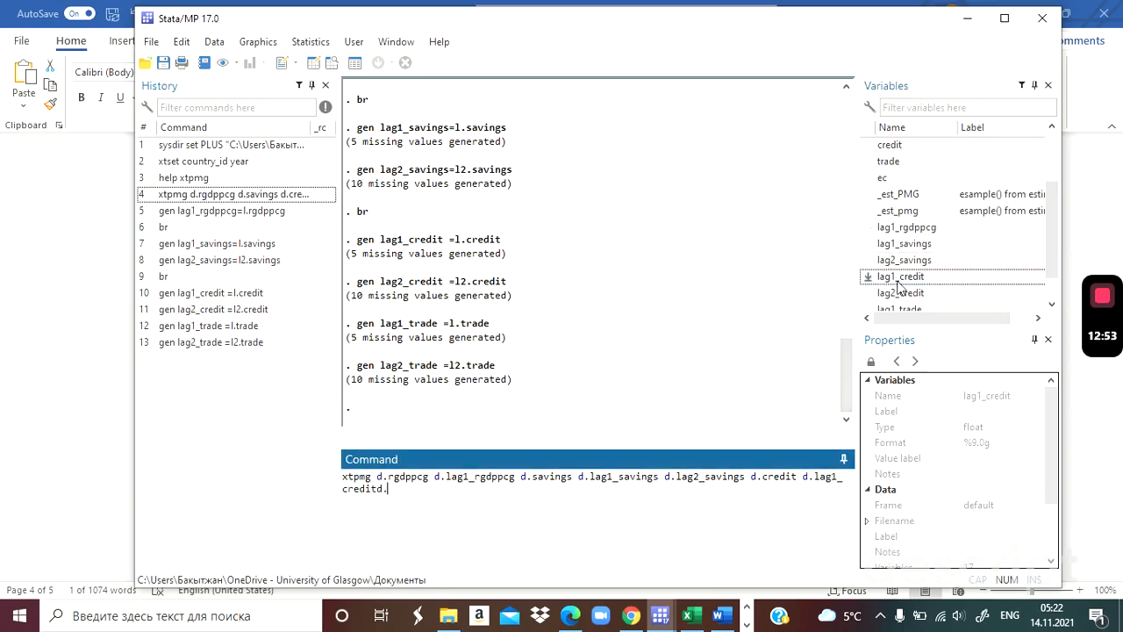
type("d")
left_click(909, 294)
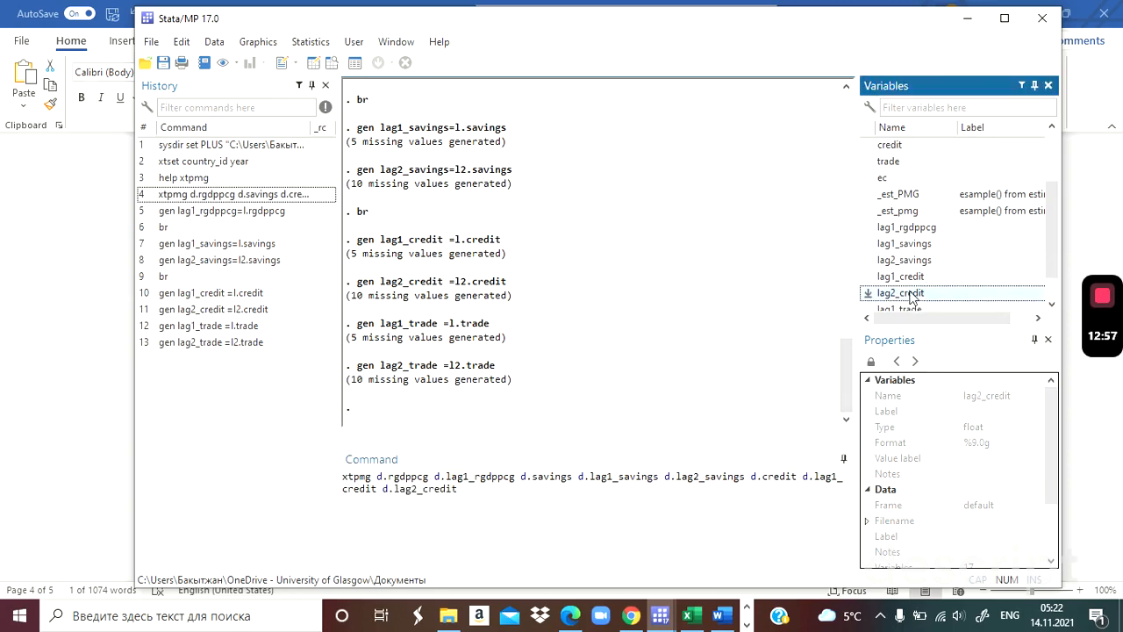
Add d.trade, d.lag1_trade and d.lag2_trade to the end of the xtpmg command.
left_click(485, 492)
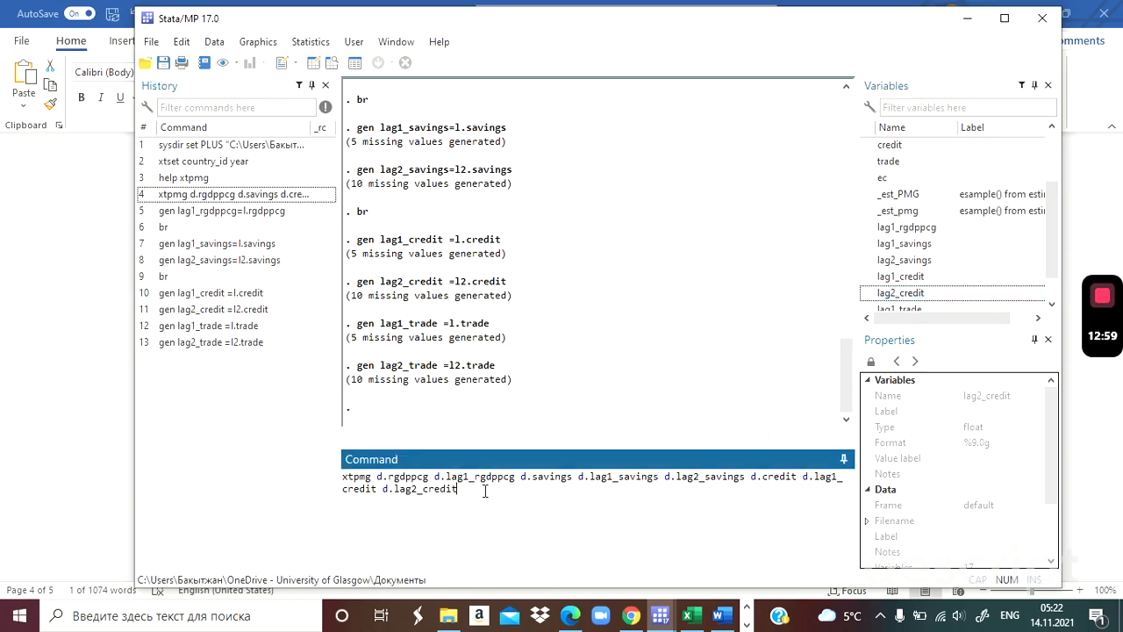
type("d.trade , lr(l.rgdppcg savings credit trade) pmg ec(ec) replace")
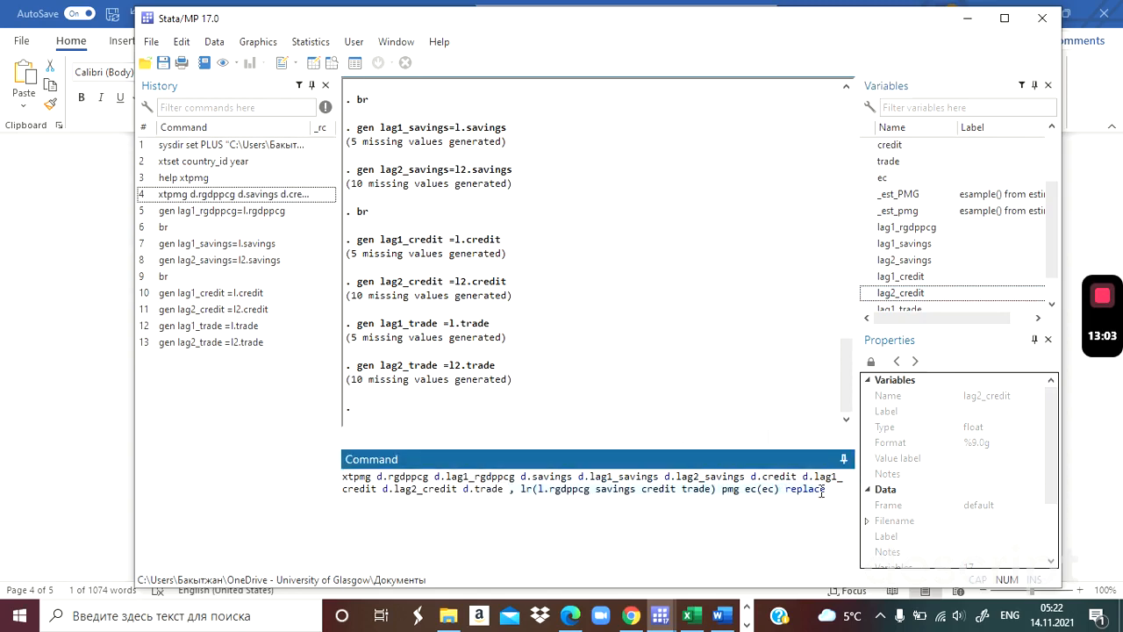
key("ctrl+z")
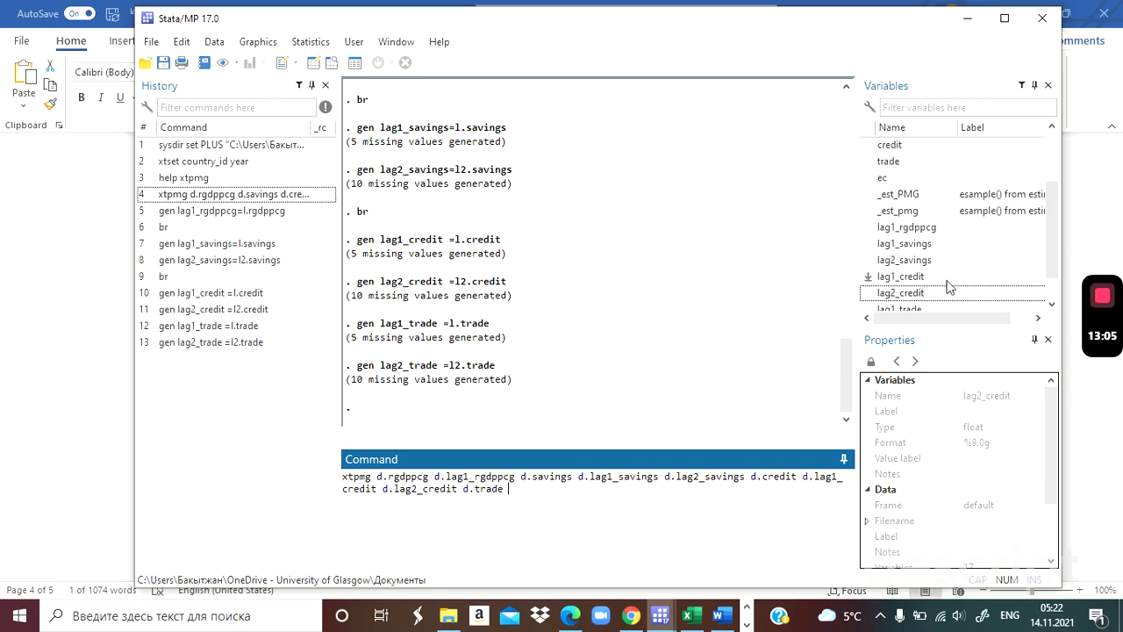
scroll(1056, 276, "down", 2)
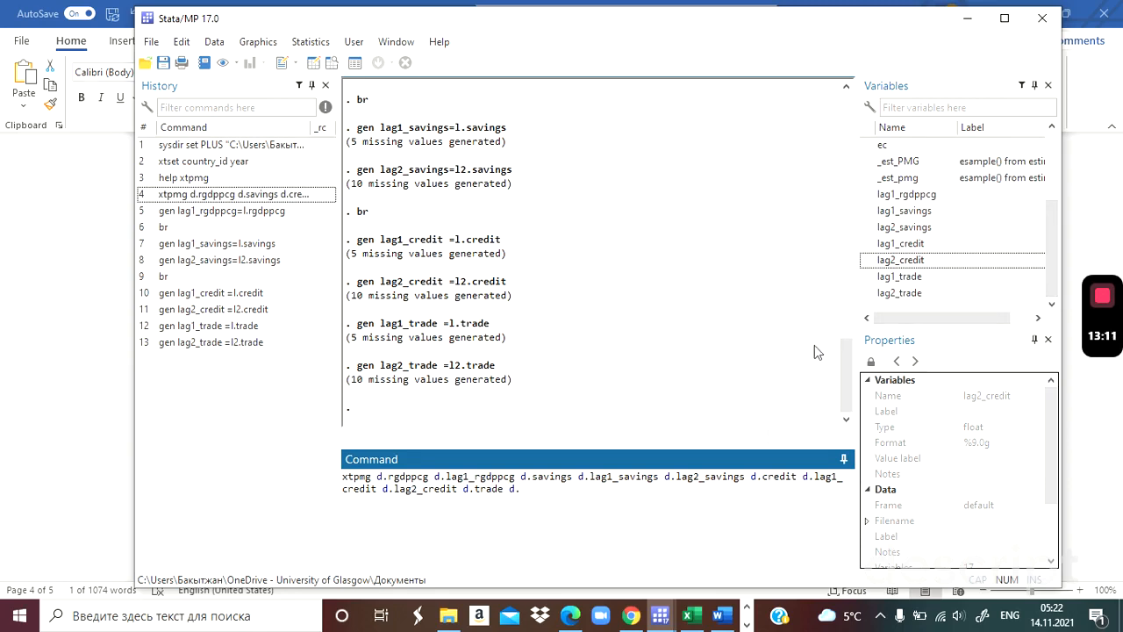
double_click(899, 276)
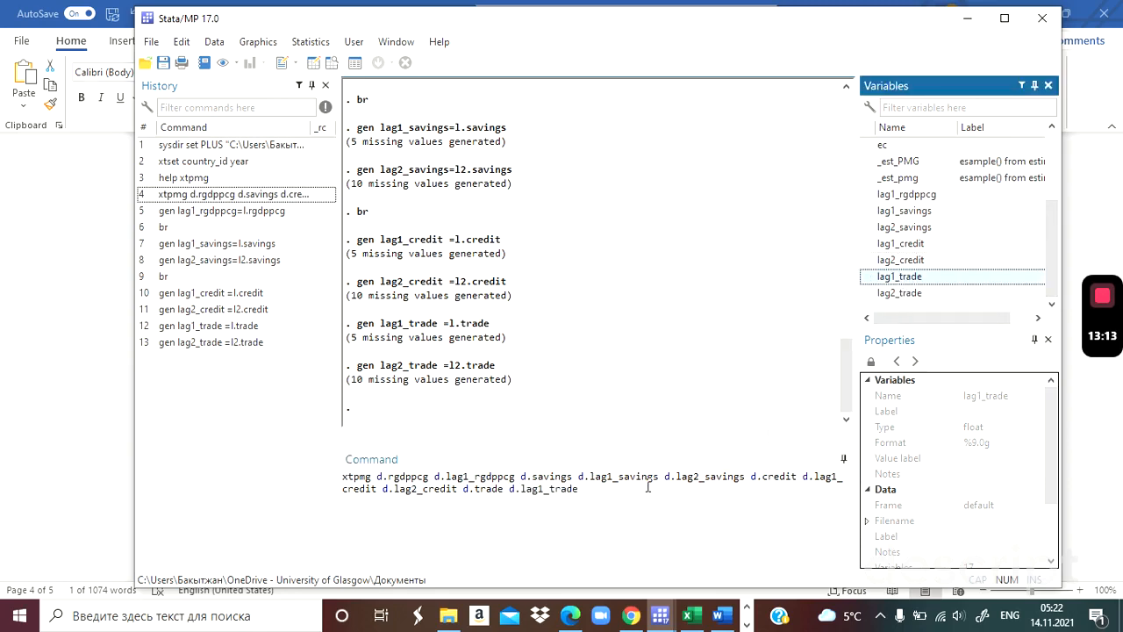
left_click(615, 491)
type("d")
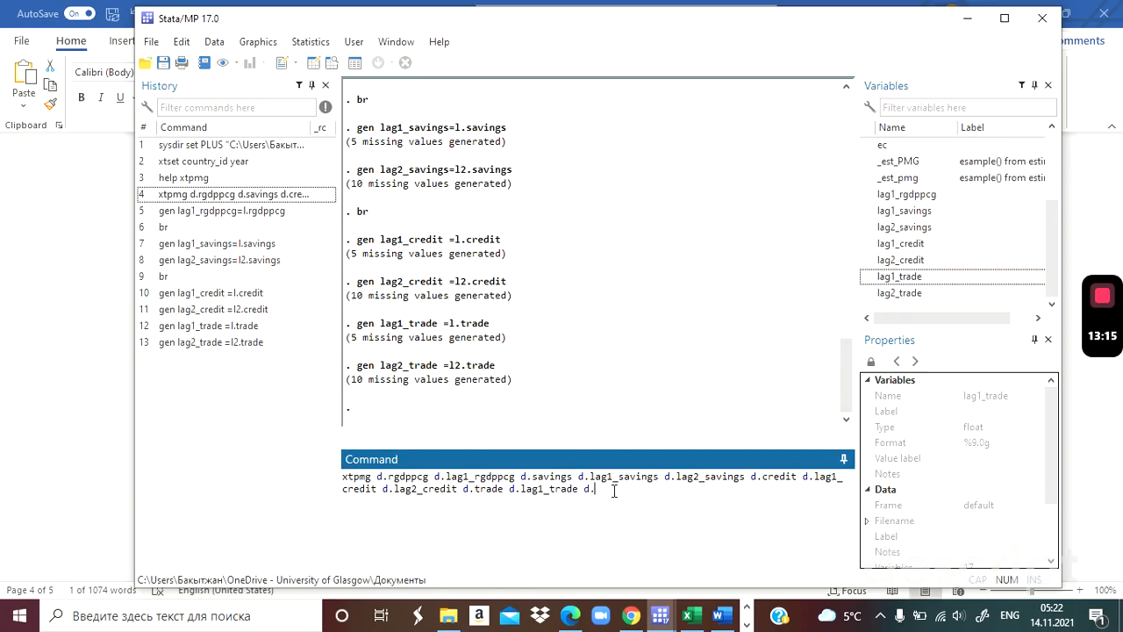
type(".")
double_click(899, 293)
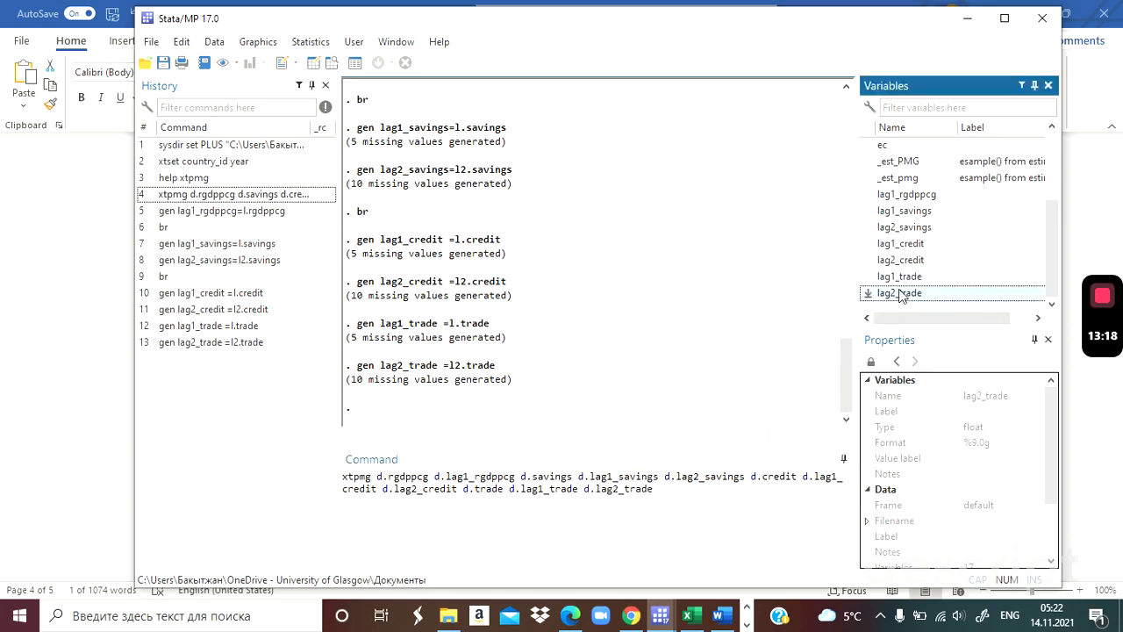
Complete the xtpmg command with , lr(l.rgdppcg savings credit trade) pmg ec(ec) replace and run the regression.
left_click(467, 491)
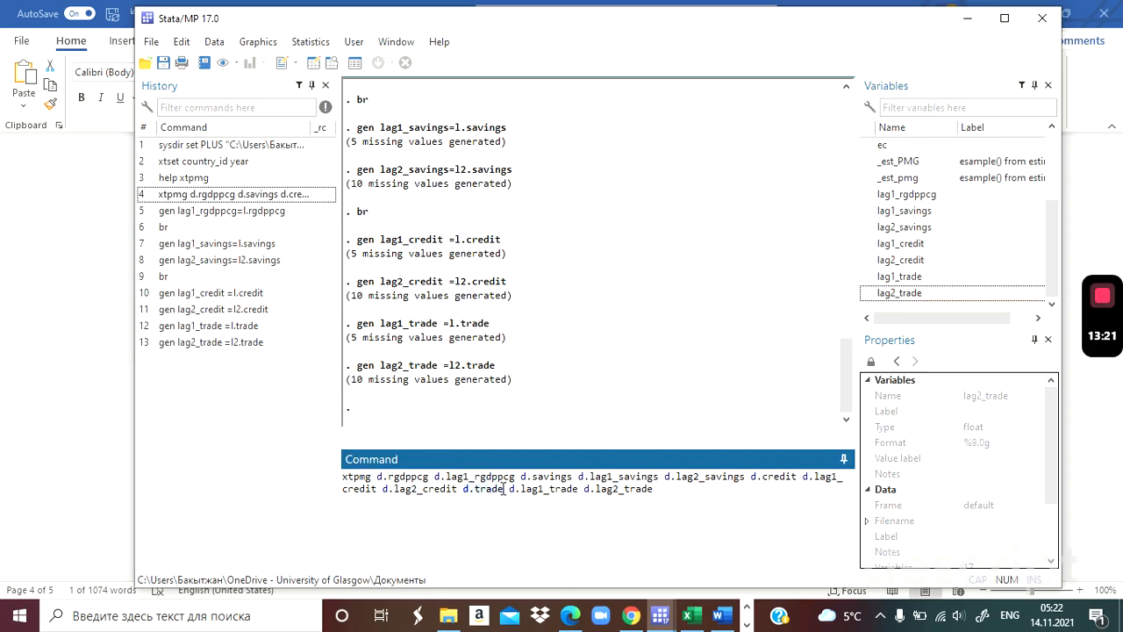
left_click(503, 489)
key("alt+Tab")
key("alt+Tab")
type(", lr(l.rgdppcg savings credit trade) pmg ec(ec) replace")
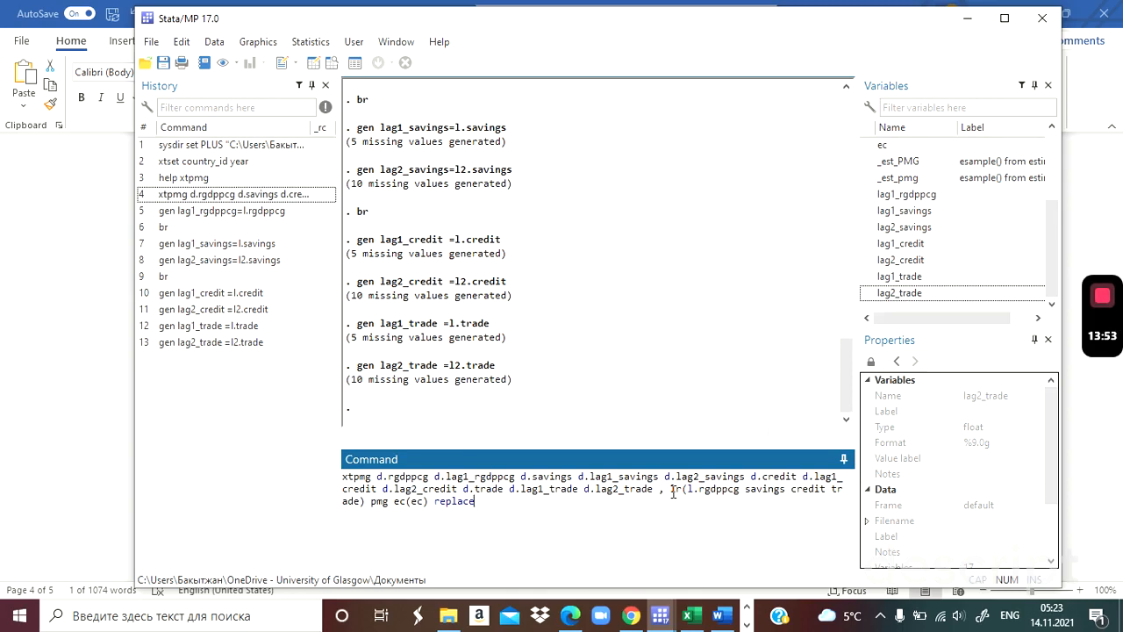
key("Return")
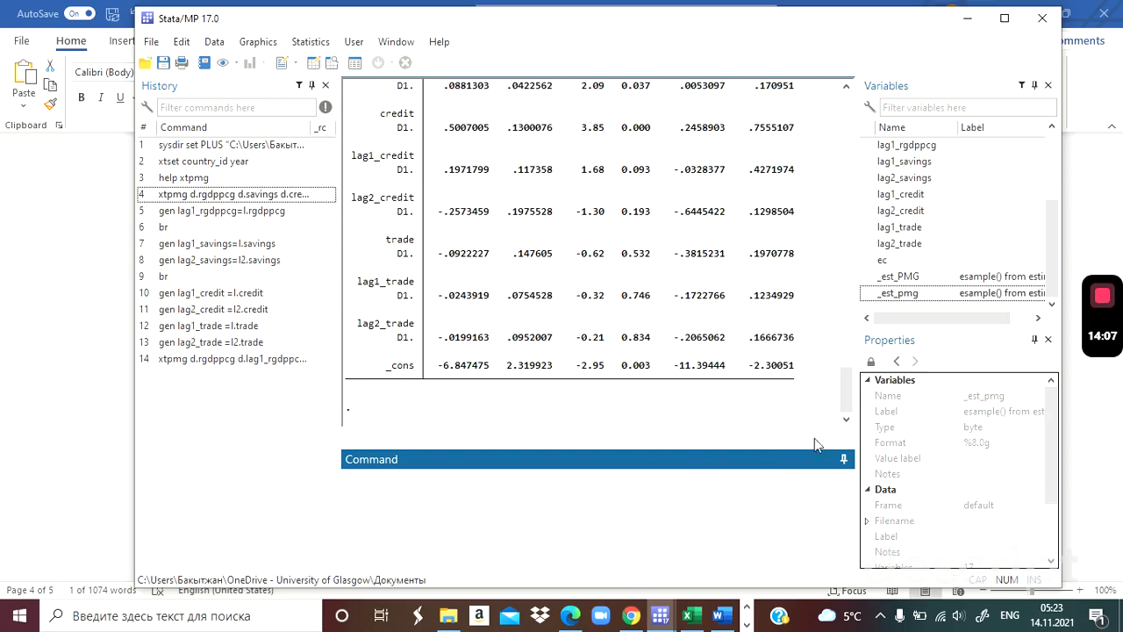
Review the new pooled mean-group output against the earlier xtpmg results, and highlight the matching ARDL (1,1,1,1) line in Word.
left_click_drag(847, 401, 845, 355)
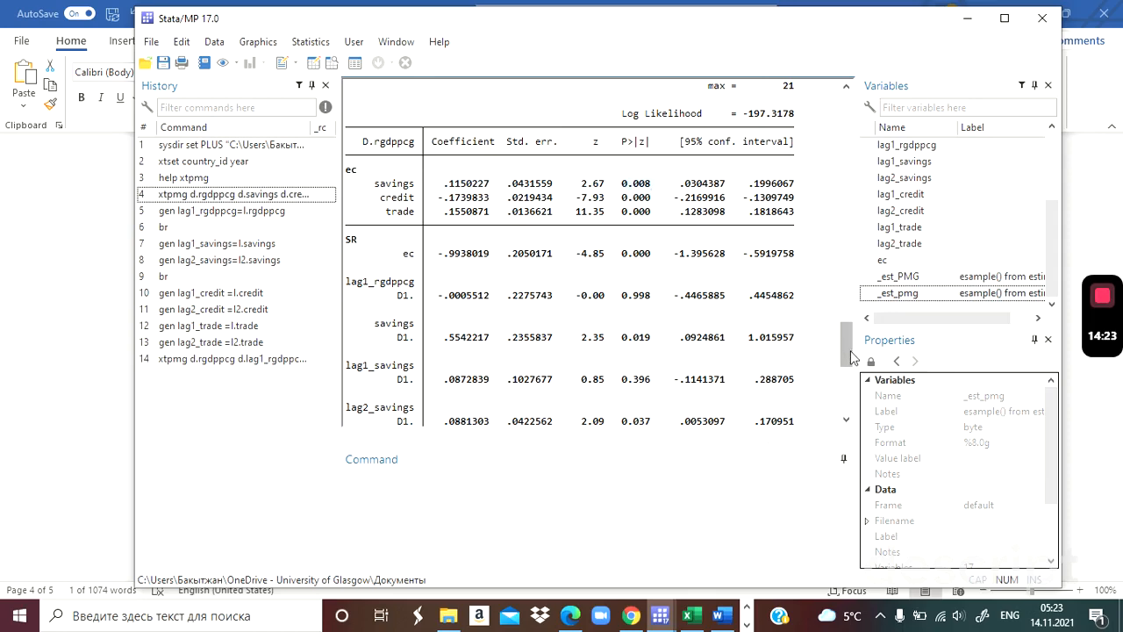
left_click_drag(850, 356, 847, 227)
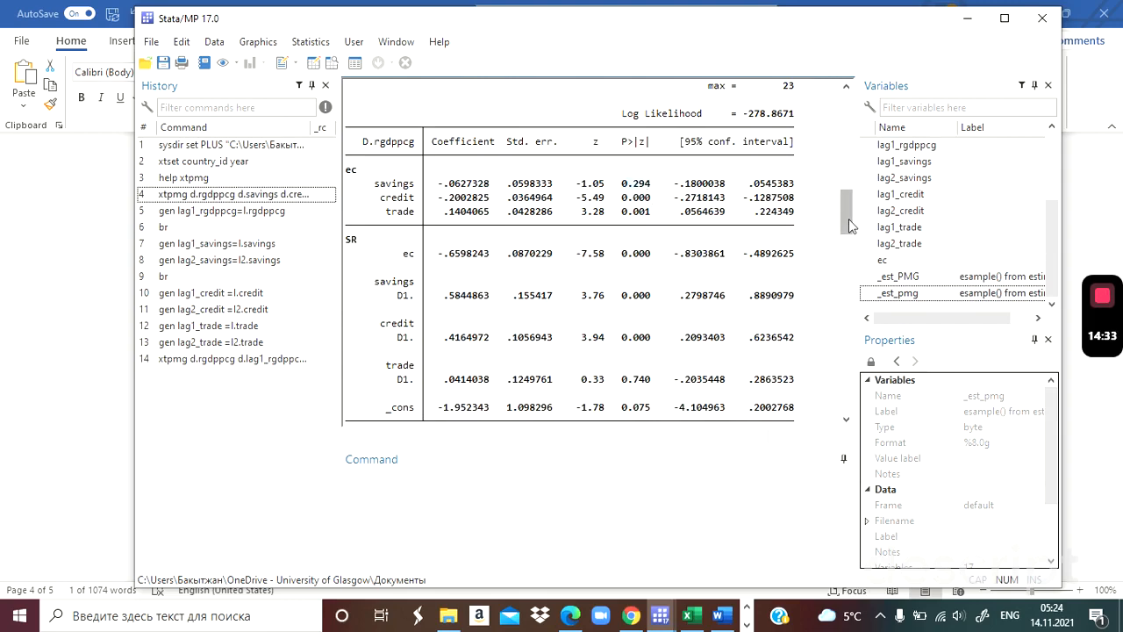
left_click_drag(850, 226, 849, 185)
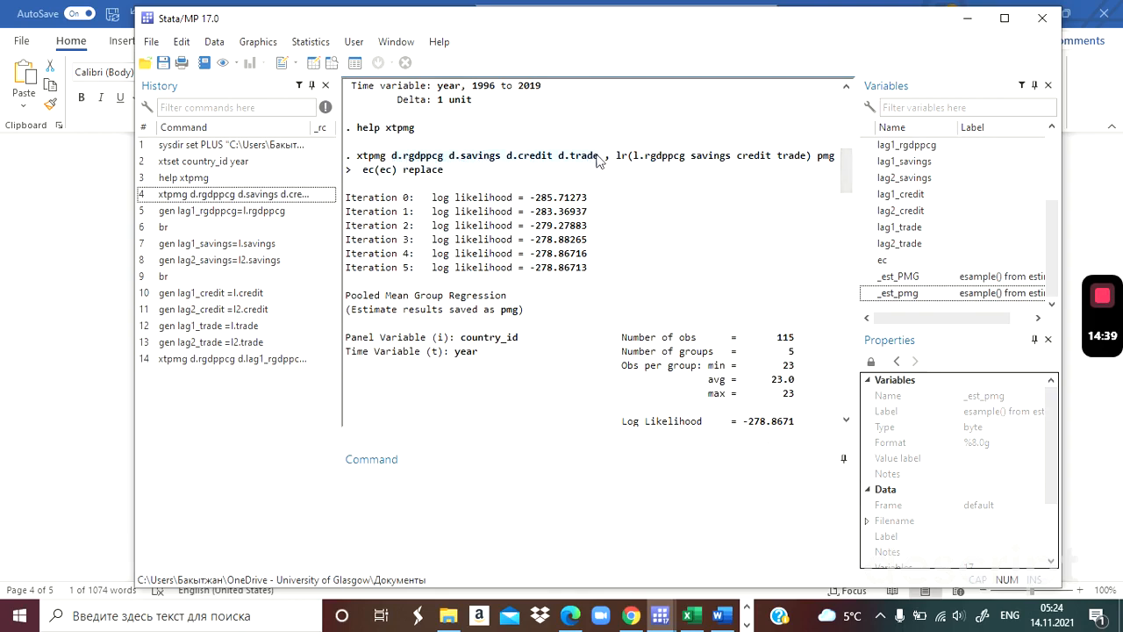
key("alt+Tab")
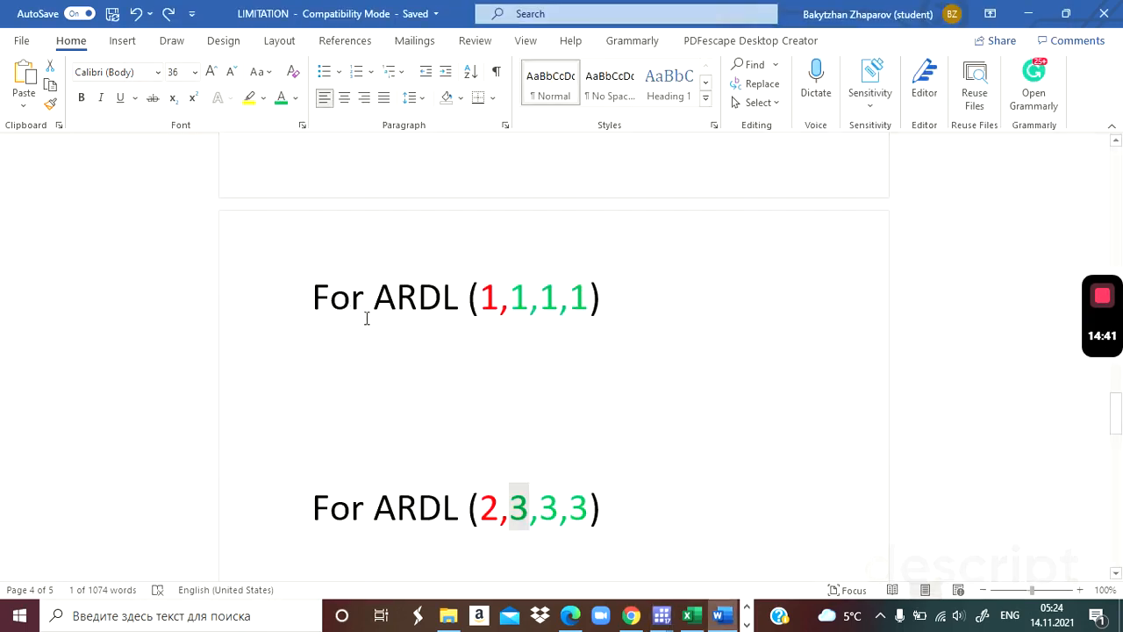
left_click_drag(314, 316, 606, 316)
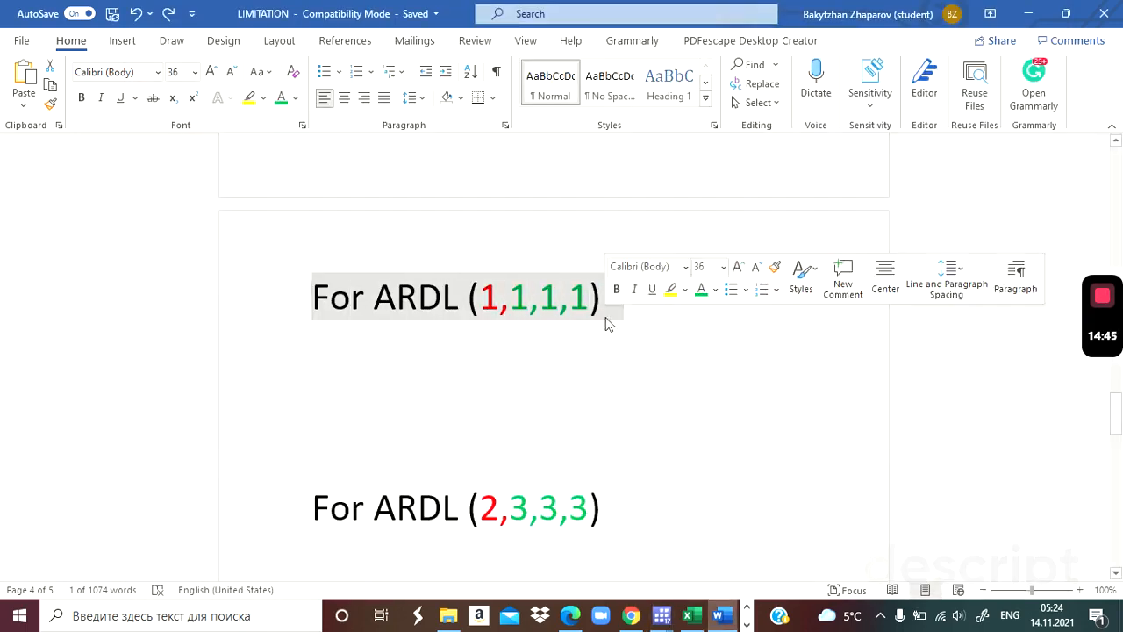
Highlight the ARDL (2,3,3,3) line in Word, and switch to Stata to view the first xtpmg command.
left_click_drag(312, 511, 602, 527)
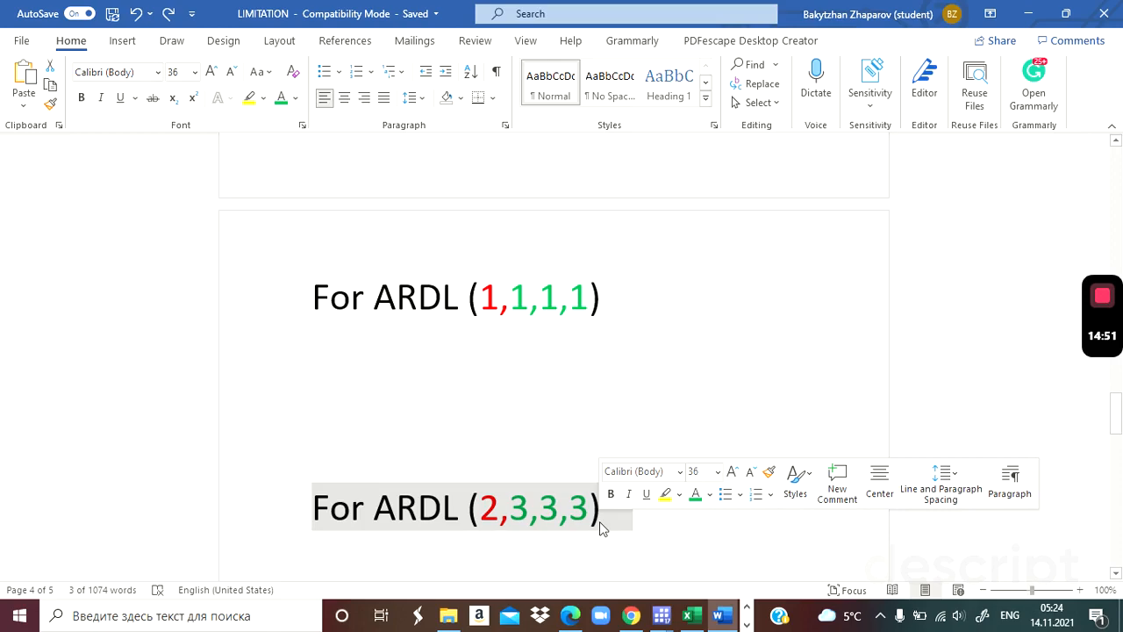
key("alt+Tab")
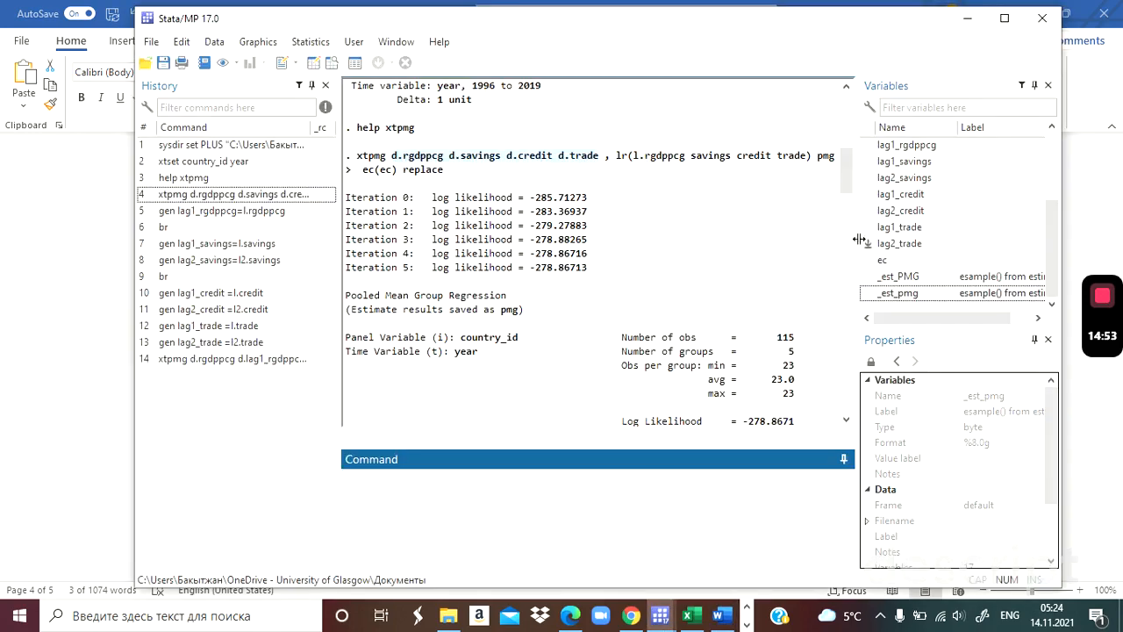
mouse_move(844, 167)
left_mouse_down()
mouse_move(842, 358)
mouse_move(851, 153)
left_mouse_up()
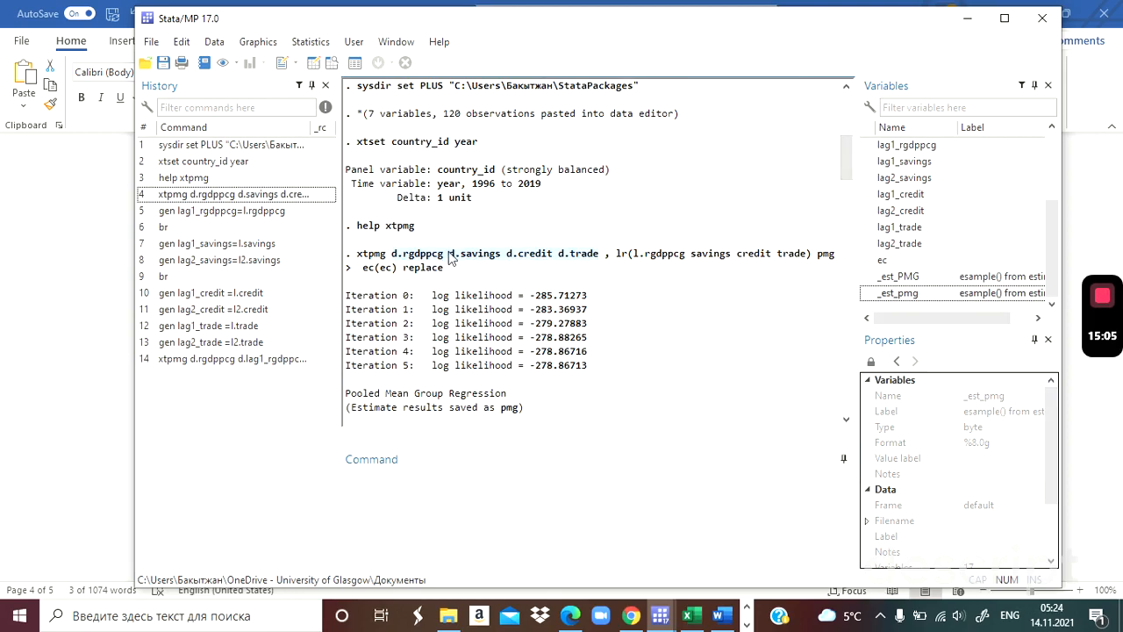
Switch to EViews and dismiss the pending Workfile Create dialog.
key("alt+Tab")
key("alt+Tab")
key("alt+Tab")
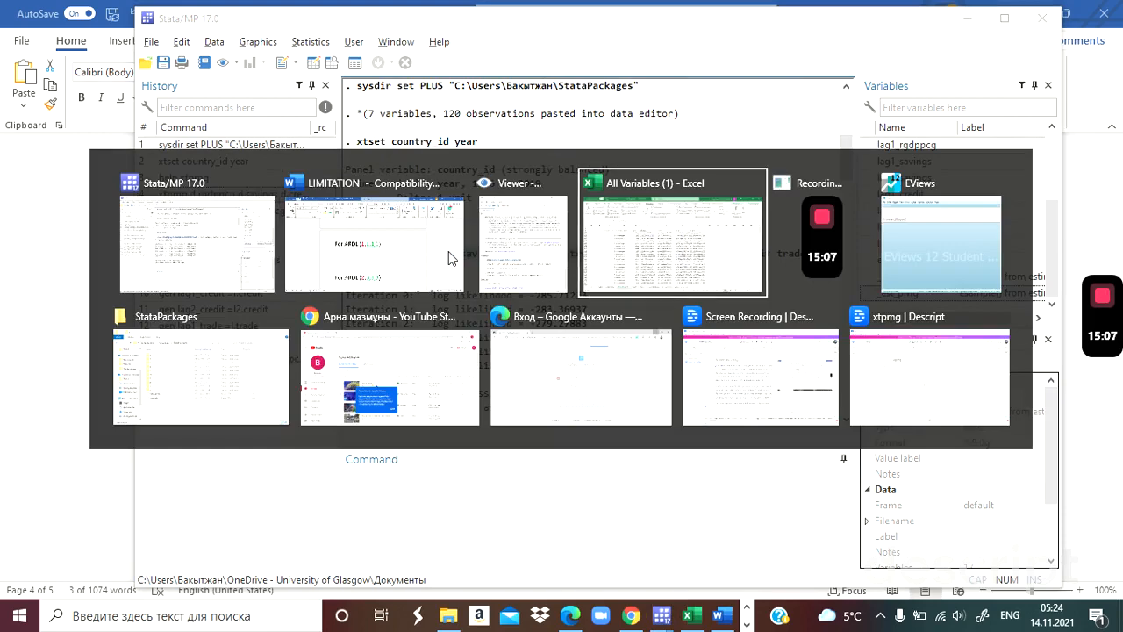
key("alt+Tab")
key("alt+Tab")
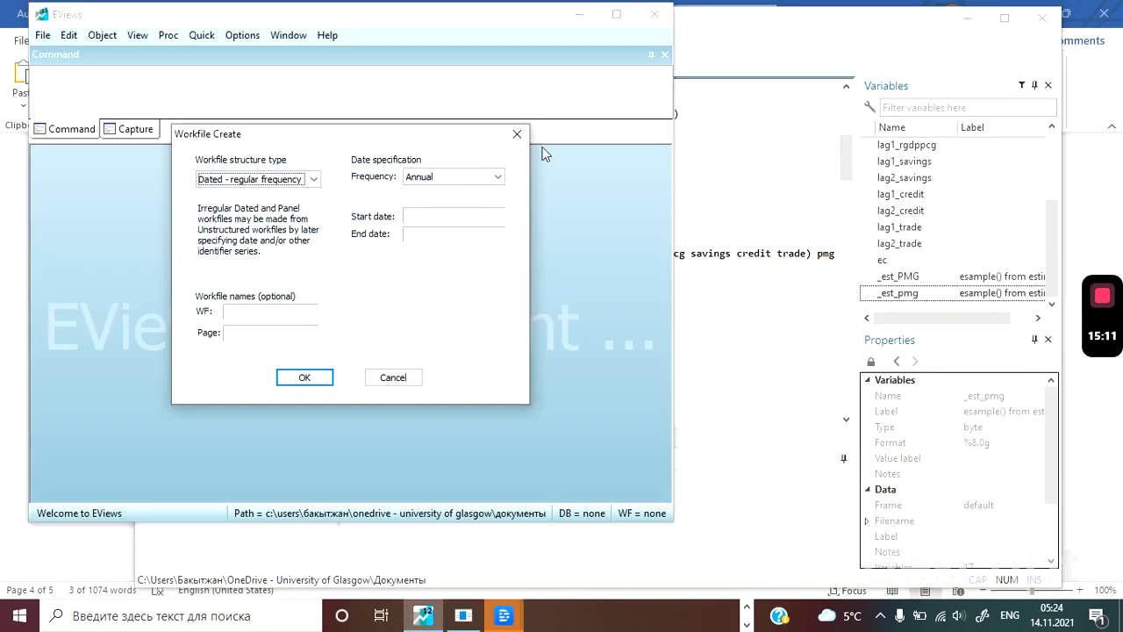
left_click(517, 133)
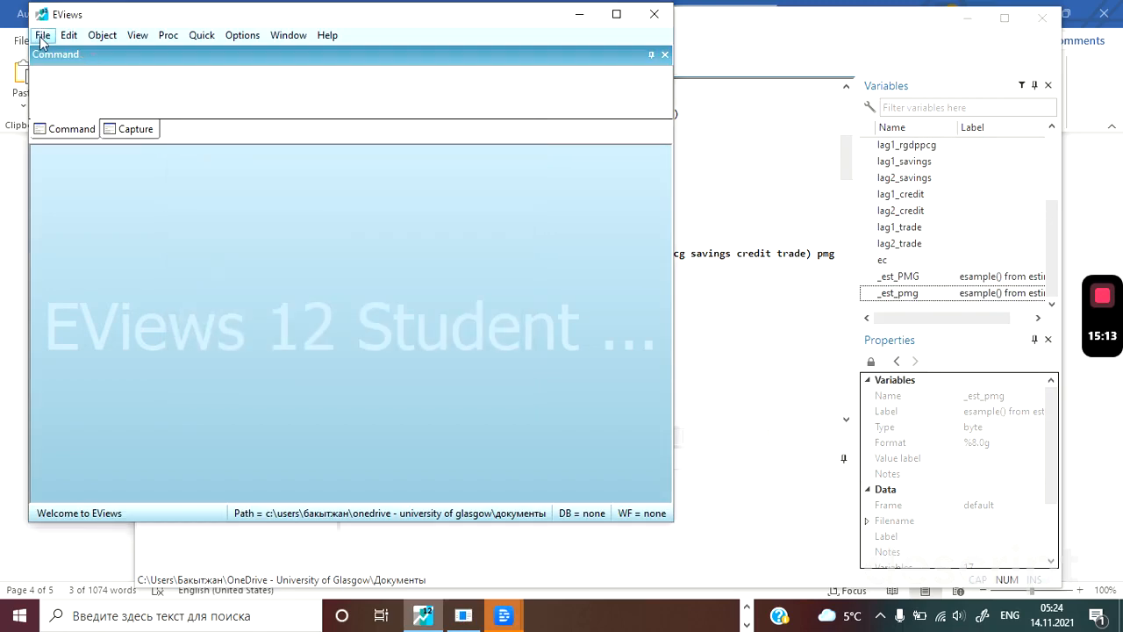
Create a new balanced panel workfile with annual frequency, dates 1996 to 2019 and 5 cross sections.
left_click(42, 37)
mouse_move(62, 56)
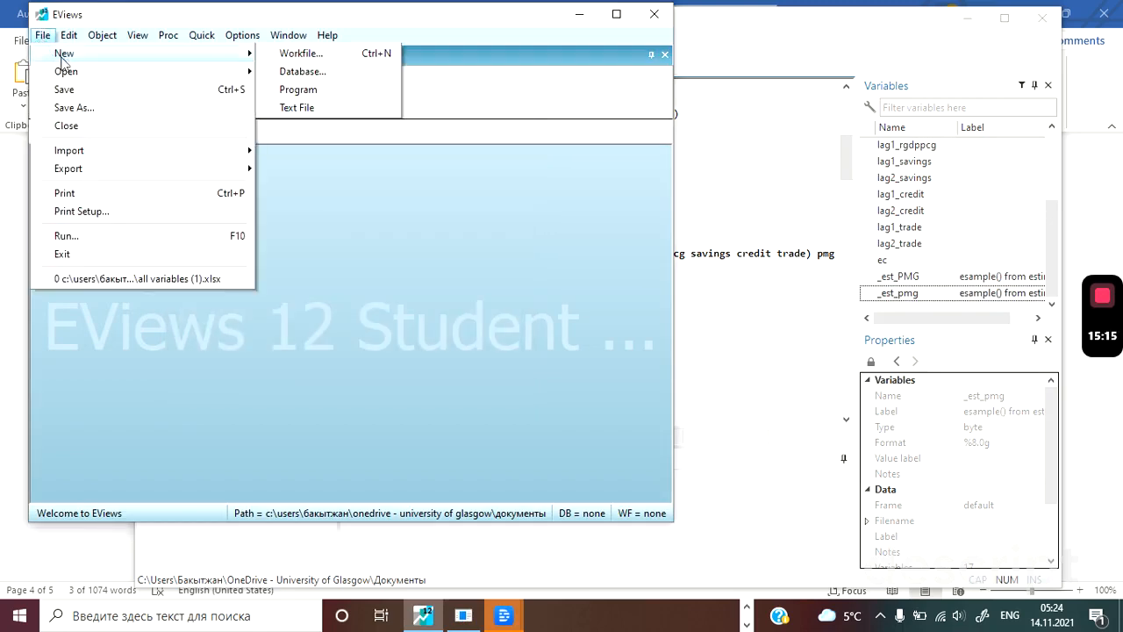
left_click(300, 55)
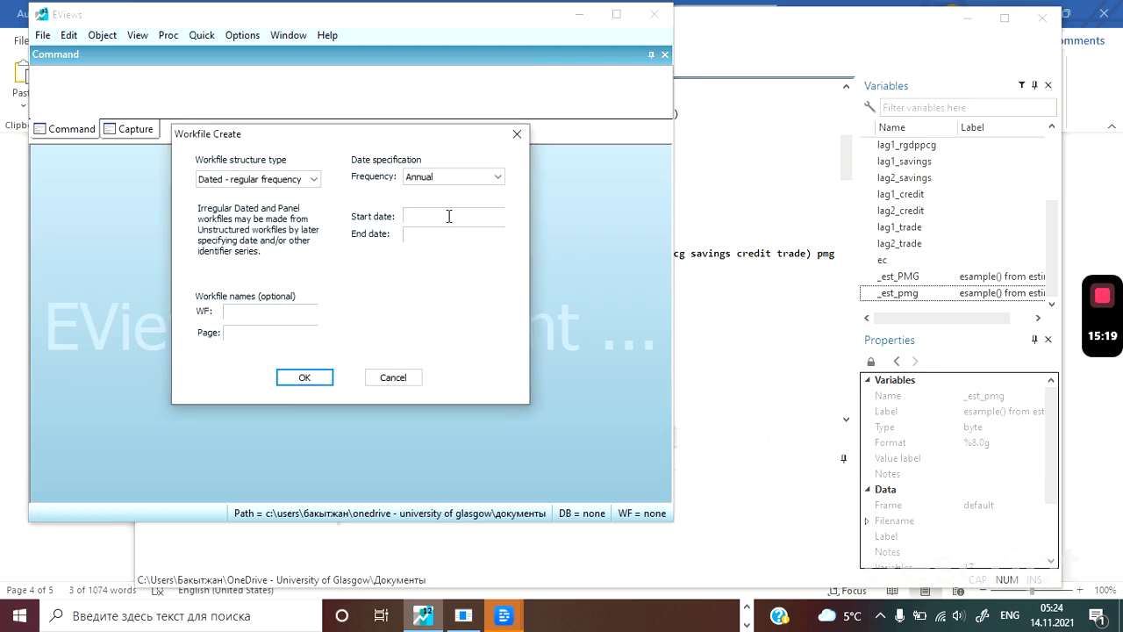
type("1996")
left_click(301, 180)
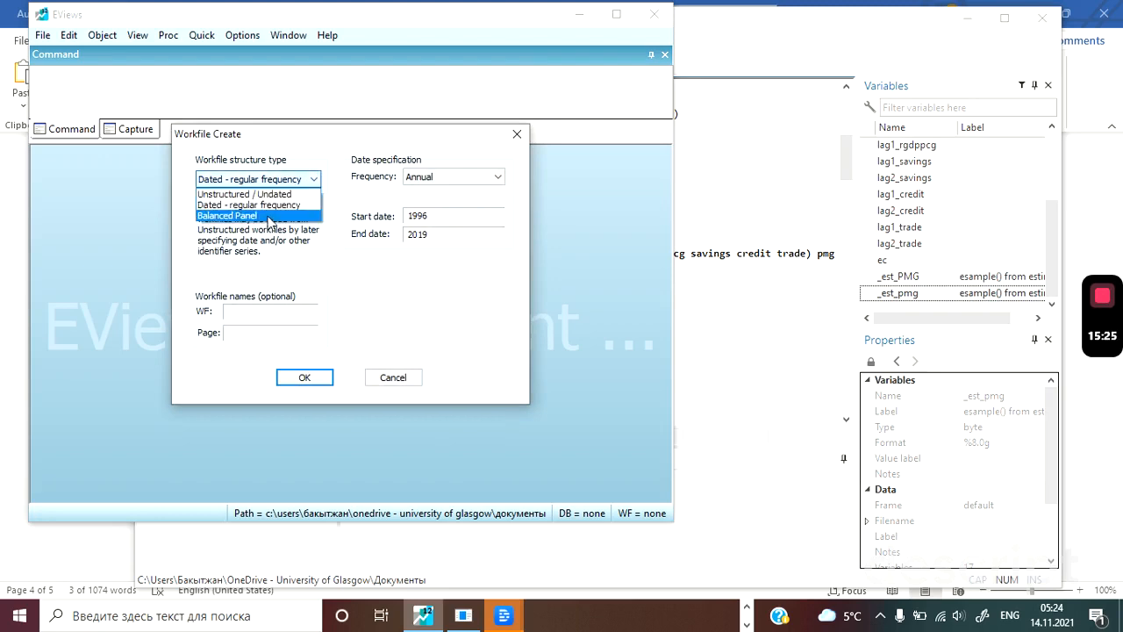
left_click(269, 216)
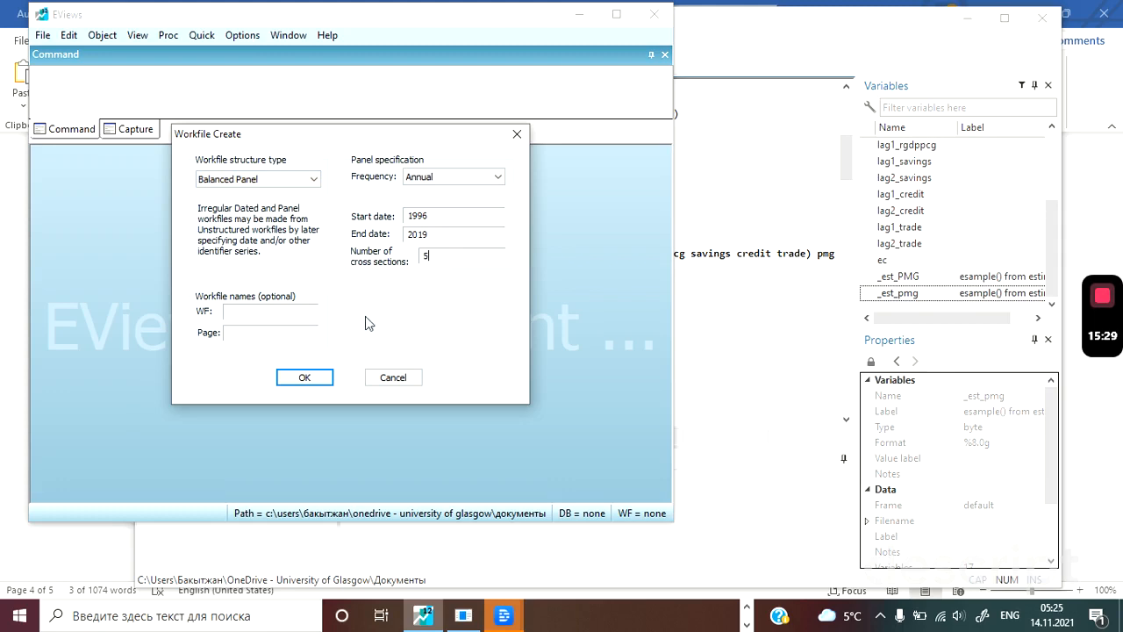
left_click(305, 379)
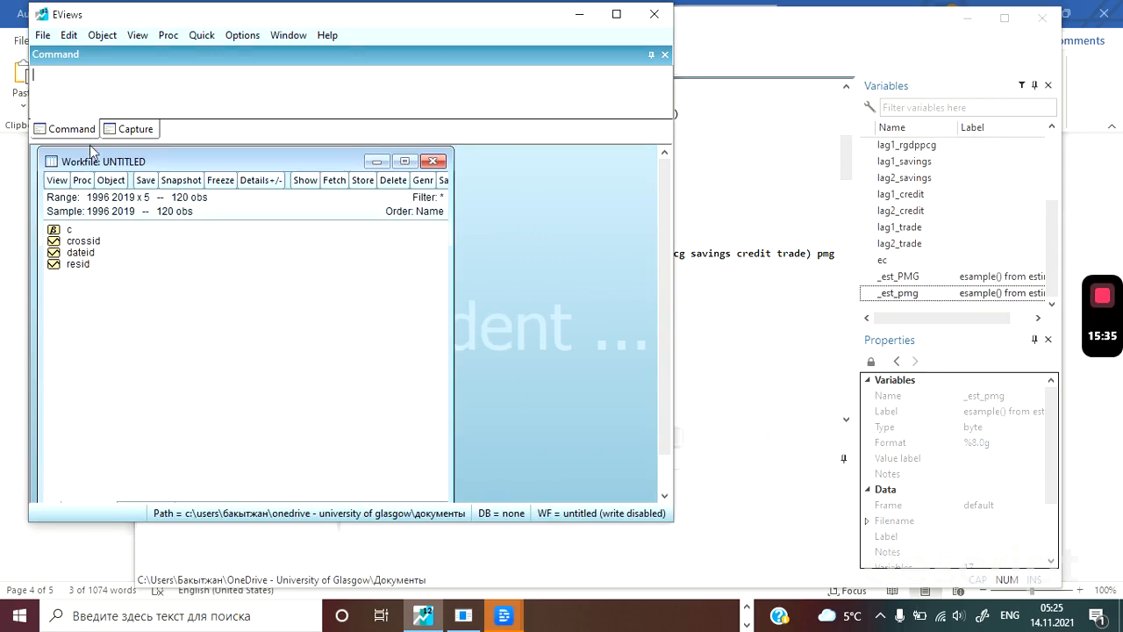
Open an empty group with the data command, and switch to the All Variables (1) workbook in Excel.
type("data")
key("Return")
key("alt+Tab")
key("alt+Tab")
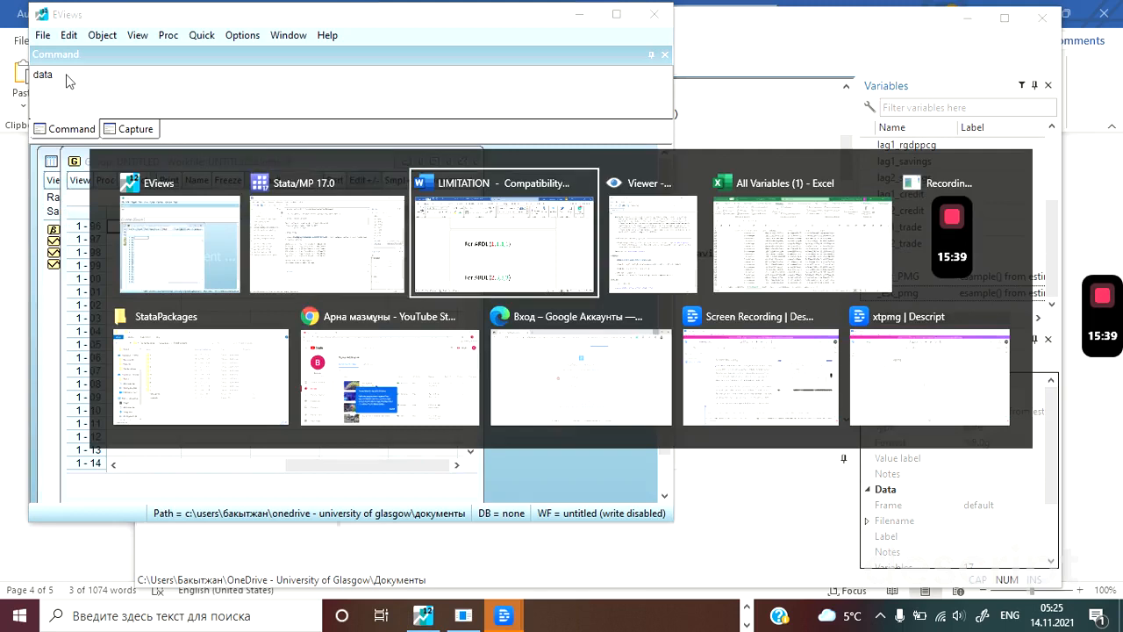
key("alt+Tab")
key("alt+Tab")
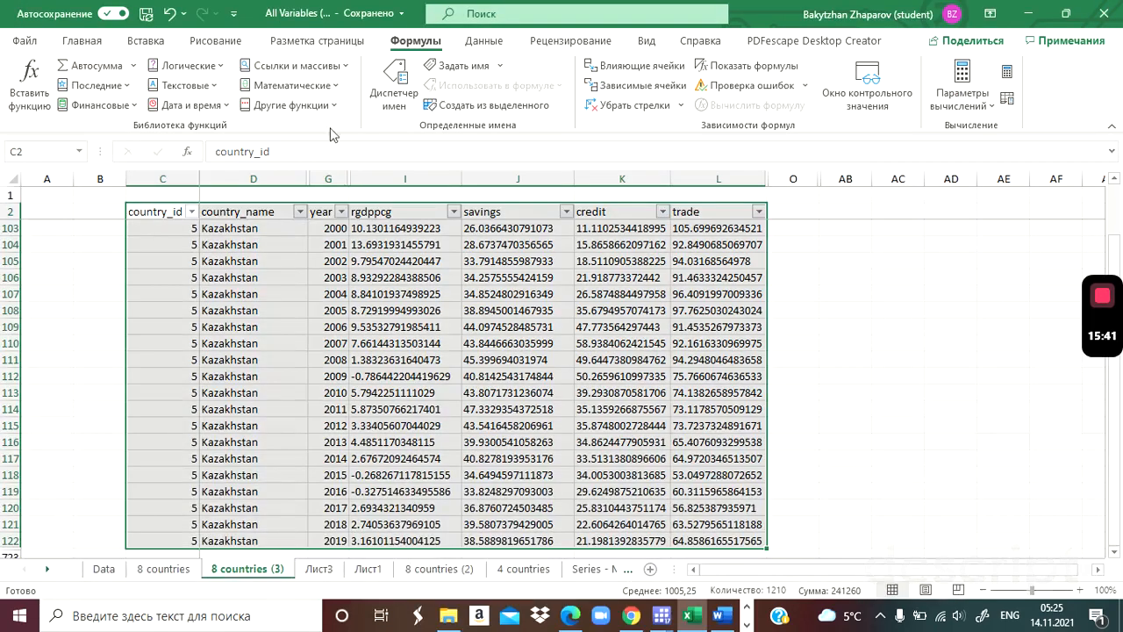
Copy the rgdppcg, savings, credit and trade columns from the header row down through all of the country data.
left_click(396, 216)
key("shift+Right")
key("shift+Right")
key("shift+Right")
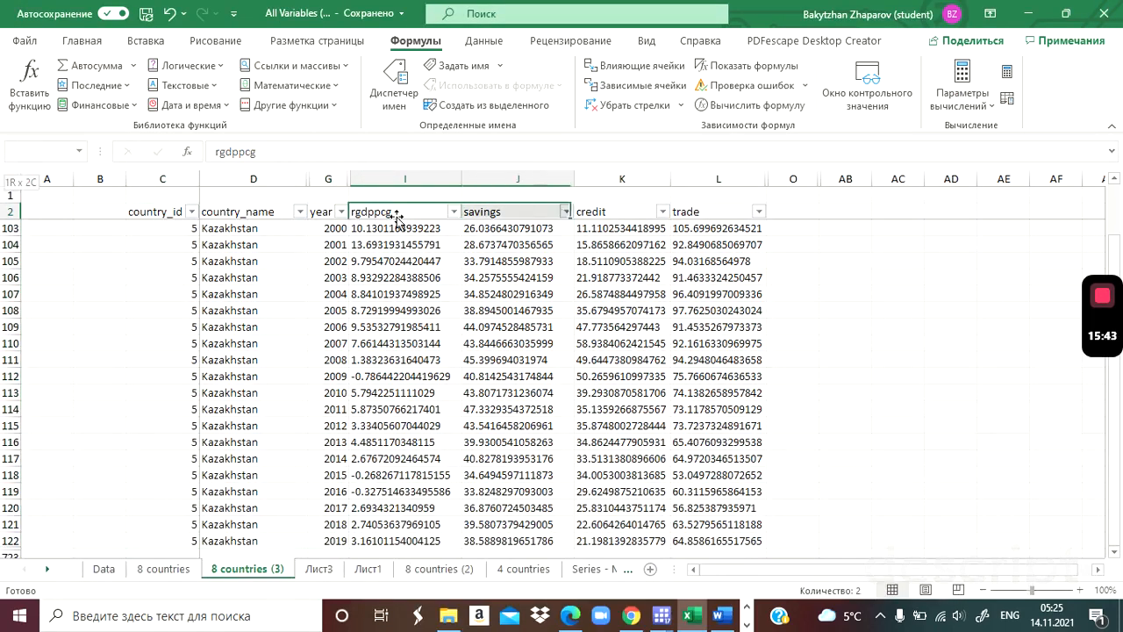
key("shift+Down")
key("shift+Down")
key("shift+Down")
key("shift+Down")
key("shift+Down")
key("shift+Down")
key("shift+Down")
key("shift+Down")
key("shift+Down")
key("shift+Down")
key("shift+Down")
key("shift+Down")
key("shift+Down")
key("shift+Down")
key("shift+Down")
key("shift+Down")
key("shift+Down")
key("shift+Down")
key("shift+Down")
key("shift+Down")
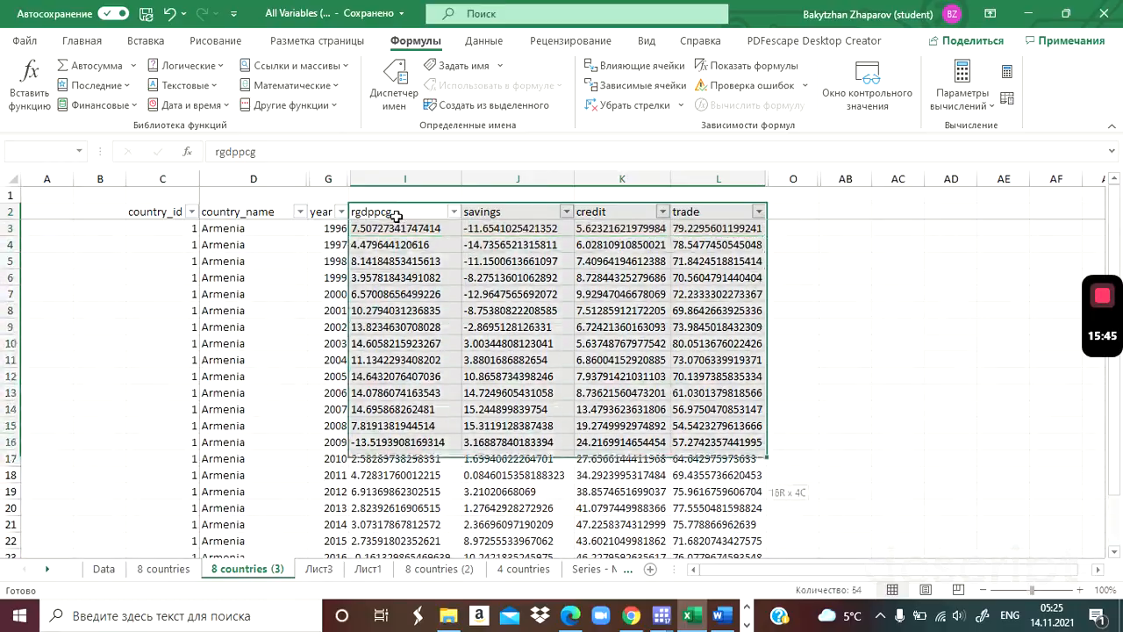
key("shift+Down")
key("shift+Down")
key("shift+Down")
key("shift+Down")
key("shift+Down")
key("shift+Down")
key("shift+Down")
key("shift+Down")
key("shift+Down")
key("shift+Down")
key("shift+Down")
key("shift+Down")
key("shift+Down")
key("shift+Down")
key("shift+Down")
key("shift+Down")
key("shift+Down")
key("shift+Down")
key("shift+Down")
key("shift+Down")
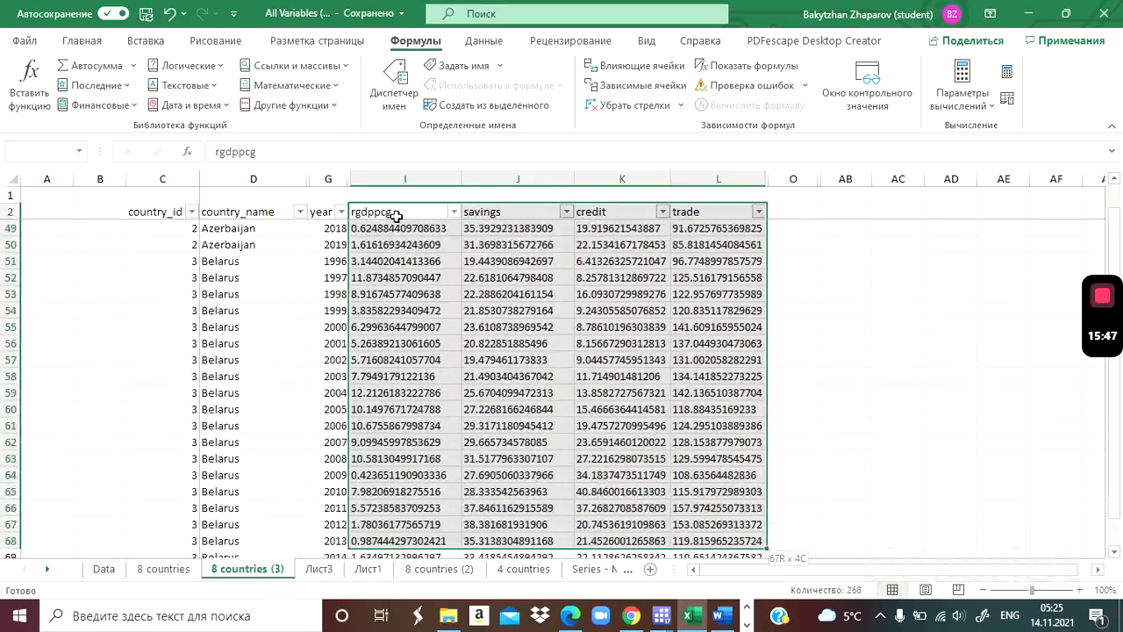
key("shift+Down")
key("shift+Down")
key("shift+Down")
key("shift+Down")
key("shift+Down")
key("shift+Down")
key("shift+Down")
key("shift+Down")
key("shift+Down")
key("shift+Down")
key("shift+Down")
key("shift+Down")
key("shift+Down")
key("shift+Down")
key("shift+Down")
key("shift+Down")
key("shift+Down")
key("shift+Down")
key("shift+Down")
key("shift+Down")
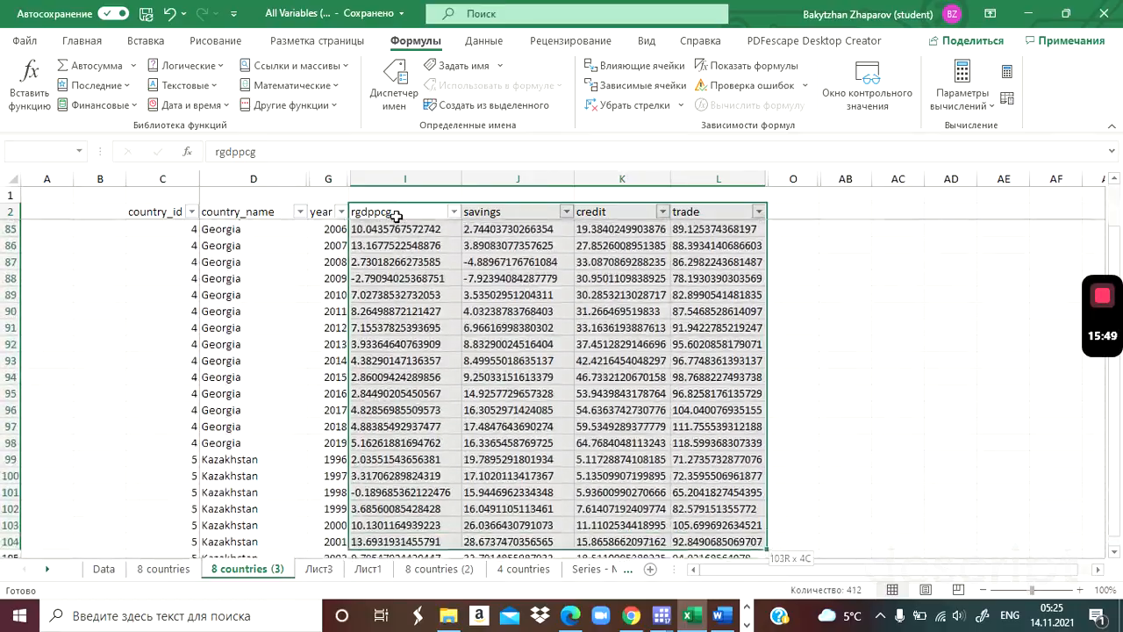
key("shift+Down")
key("shift+Down")
key("shift+Down")
key("shift+Down")
key("shift+Down")
key("shift+Down")
key("shift+Down")
key("shift+Down")
key("shift+Down")
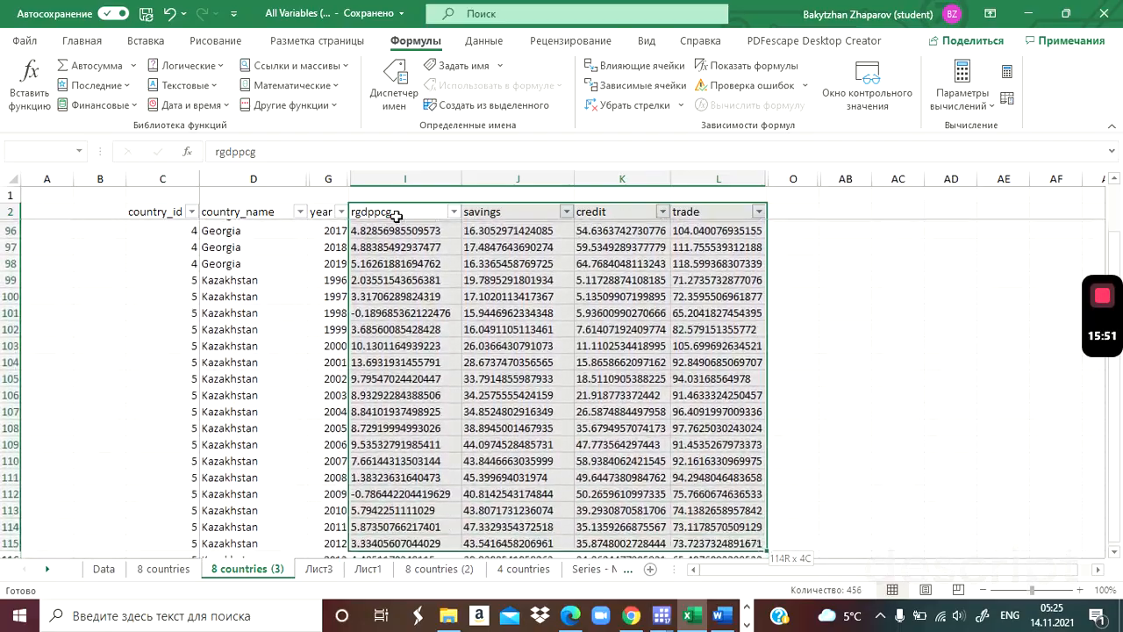
key("shift+Down")
key("shift+Down")
key("shift+Down")
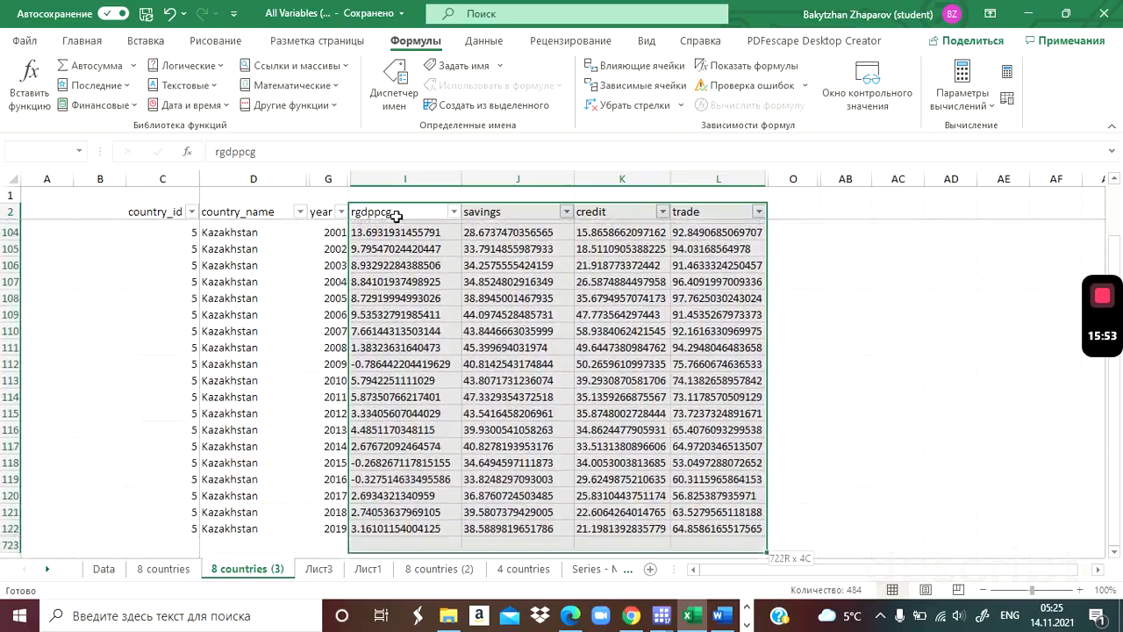
key("ctrl+c")
Paste the copied data into the EViews group with the headers in the series-name row, and close the untitled group without keeping it.
key("alt+Tab")
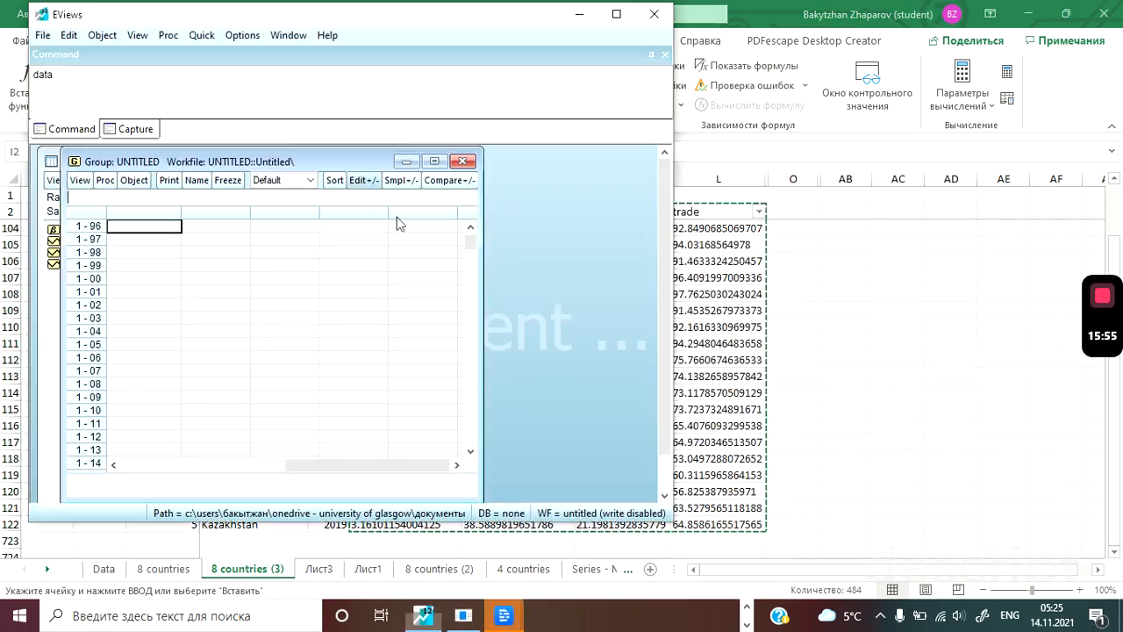
left_click(470, 226)
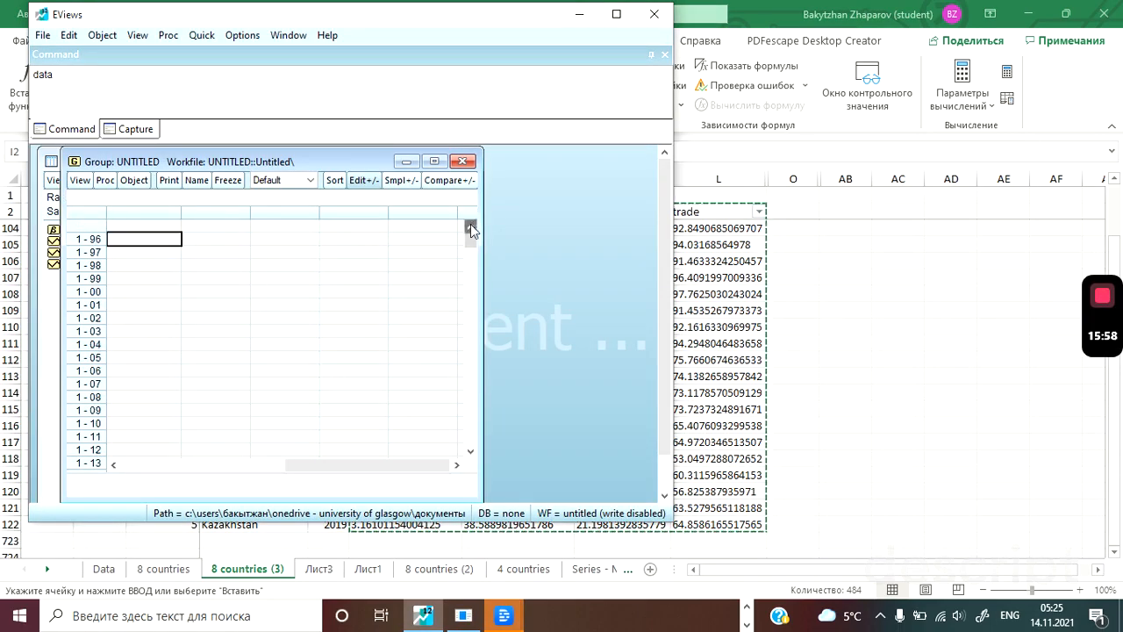
left_click(138, 228)
key("ctrl+v")
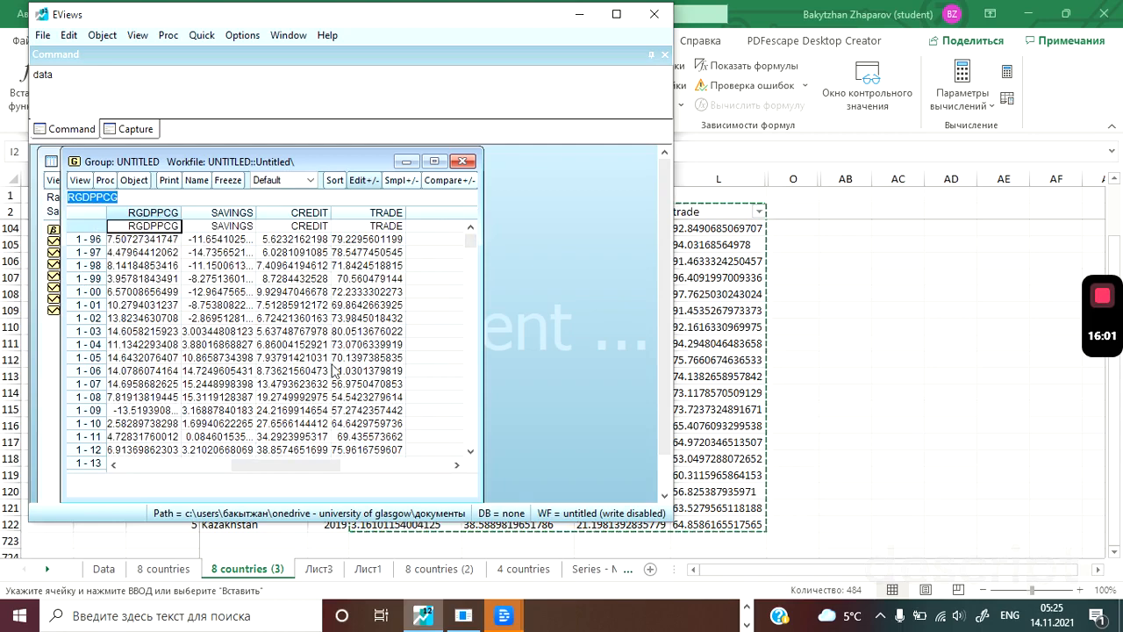
left_click(462, 162)
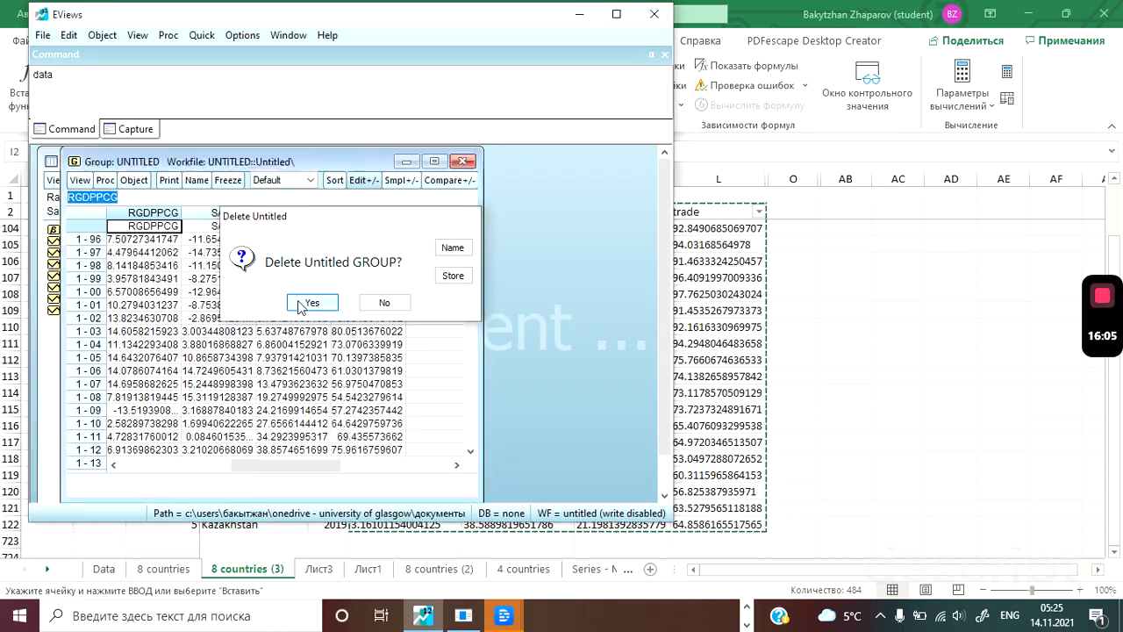
left_click(309, 302)
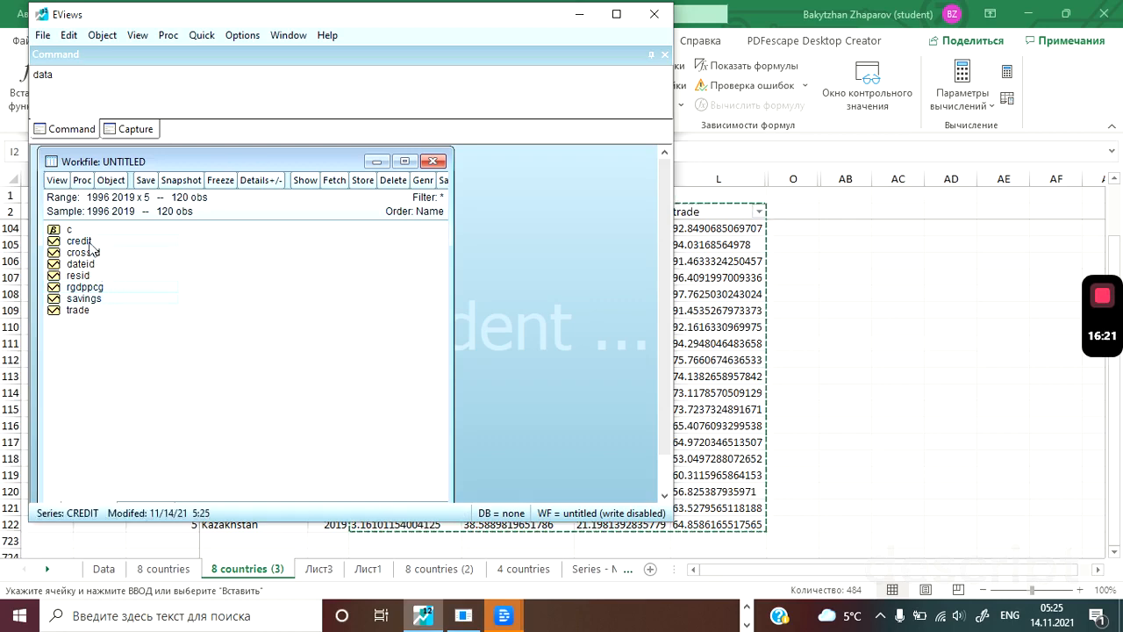
Open rgdppcg, savings, credit and trade as an equation and choose the PMG/ARDL estimation method.
right_click(78, 314)
mouse_move(112, 327)
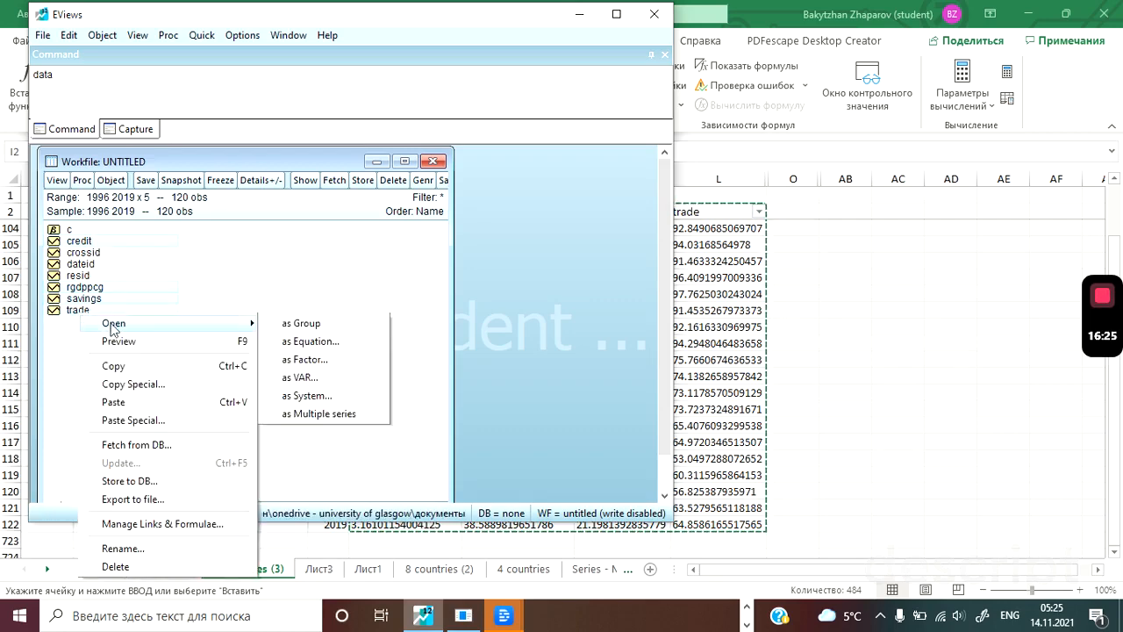
left_click(285, 344)
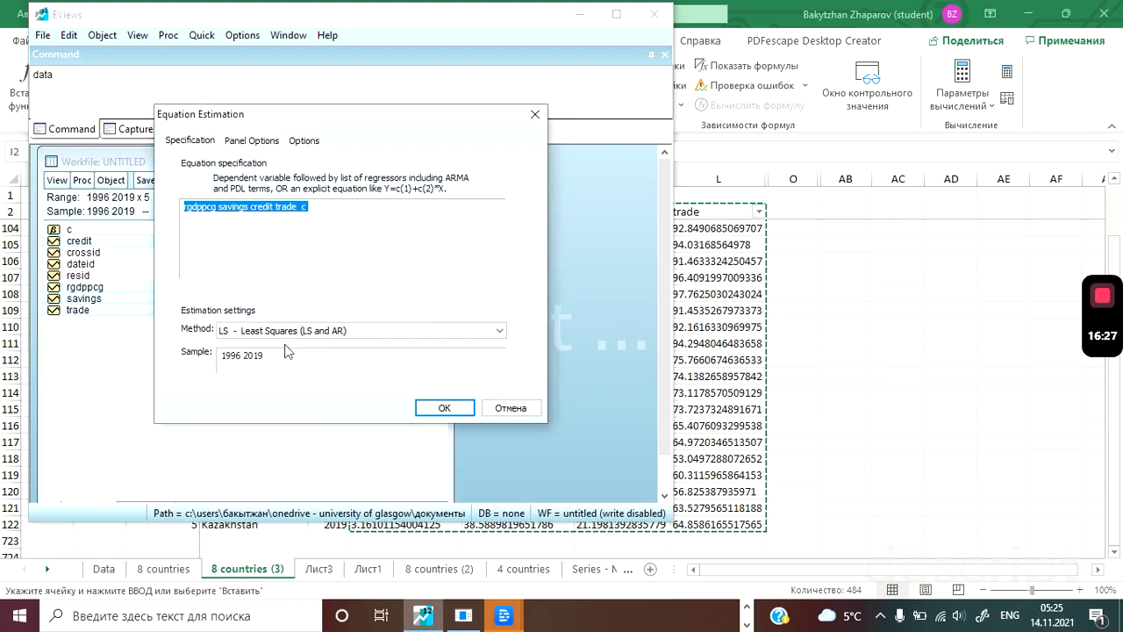
left_click(293, 331)
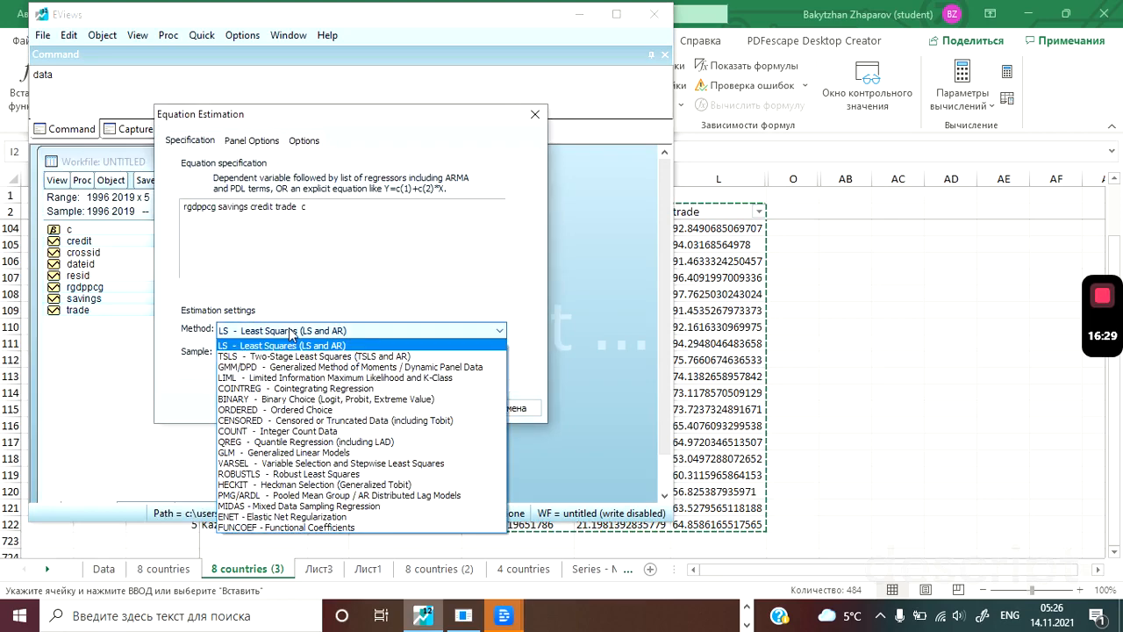
left_click(269, 496)
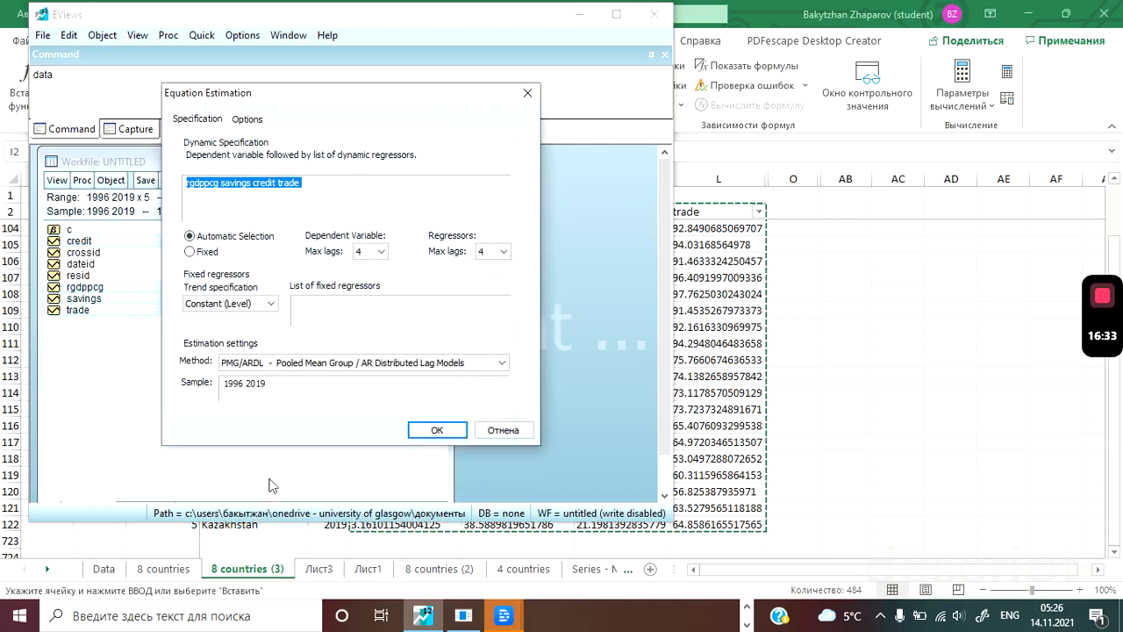
Set the maximum lags to 1 for both the dependent variable and the regressors, and estimate the equation.
left_click(380, 253)
left_click(377, 267)
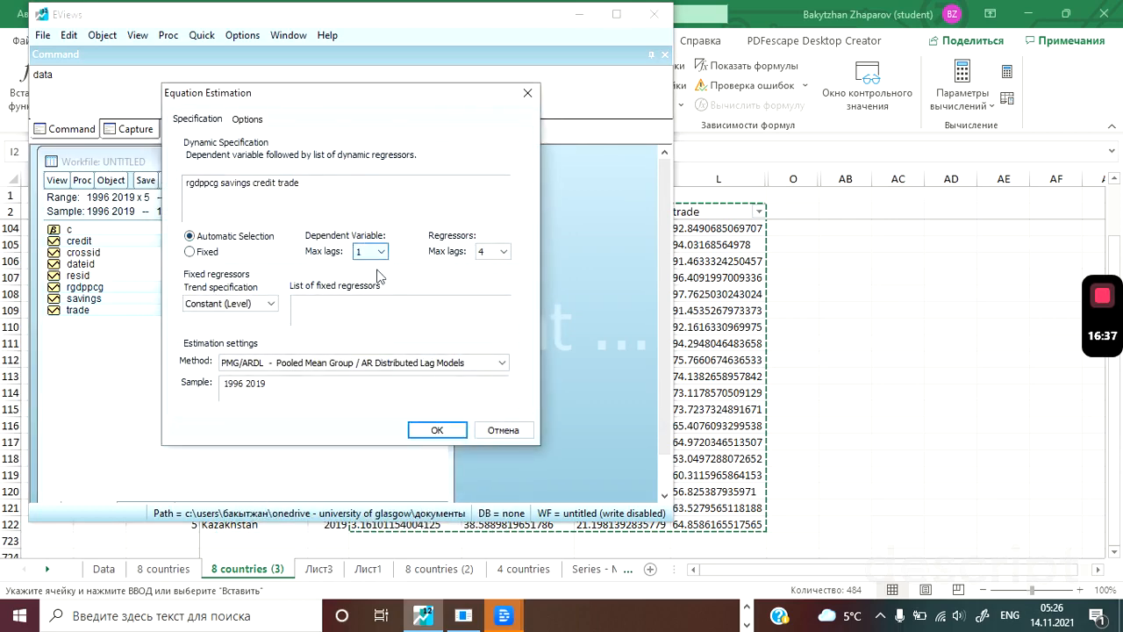
left_click(496, 252)
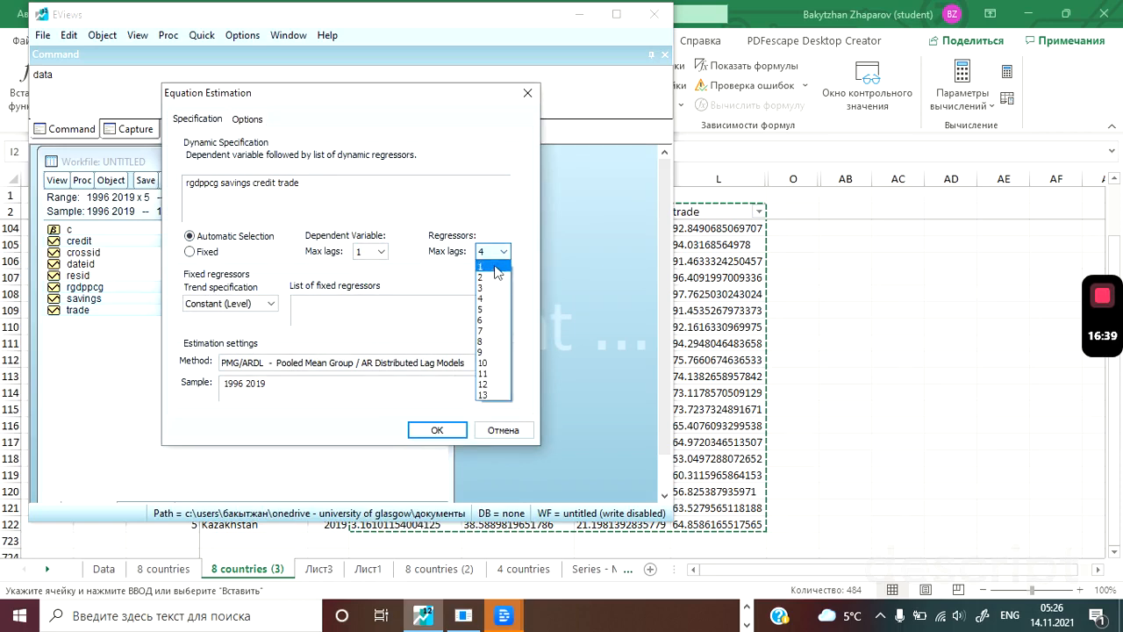
left_click(494, 266)
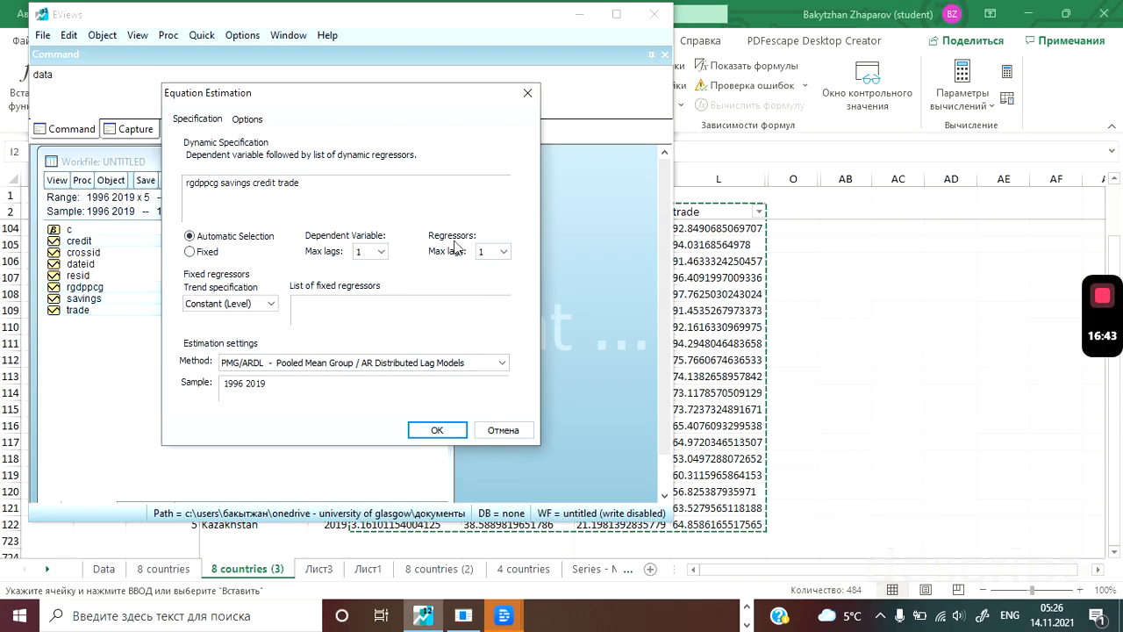
left_click(437, 430)
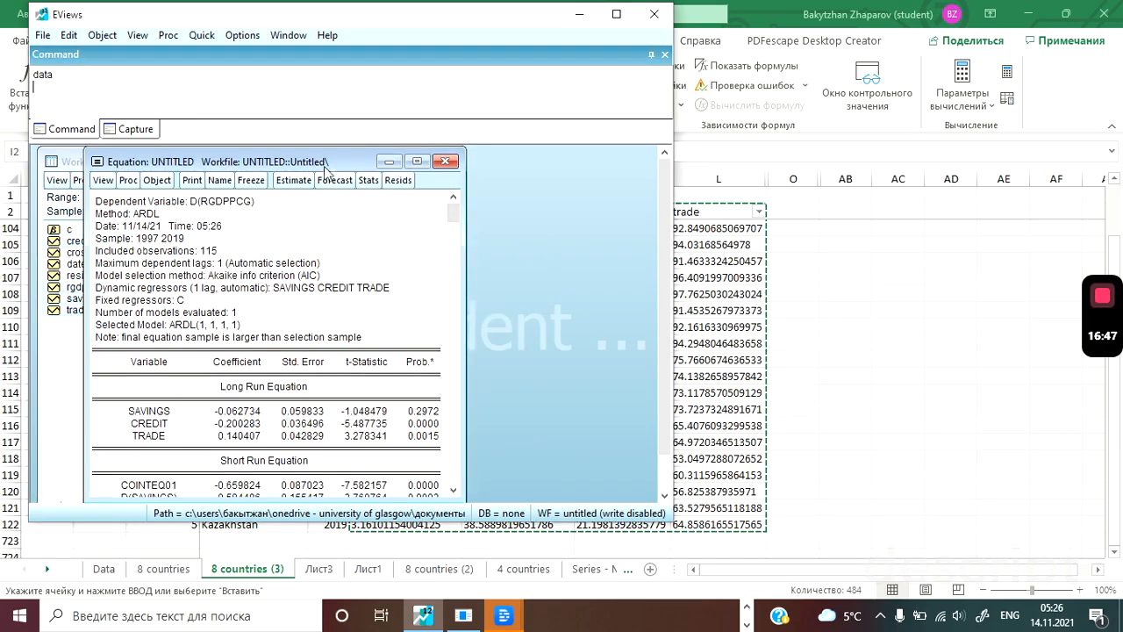
Place the Stata window with the first xtpmg results beside the EViews ARDL(1,1,1,1) output, with both coefficient tables in view.
left_click_drag(324, 166, 282, 152)
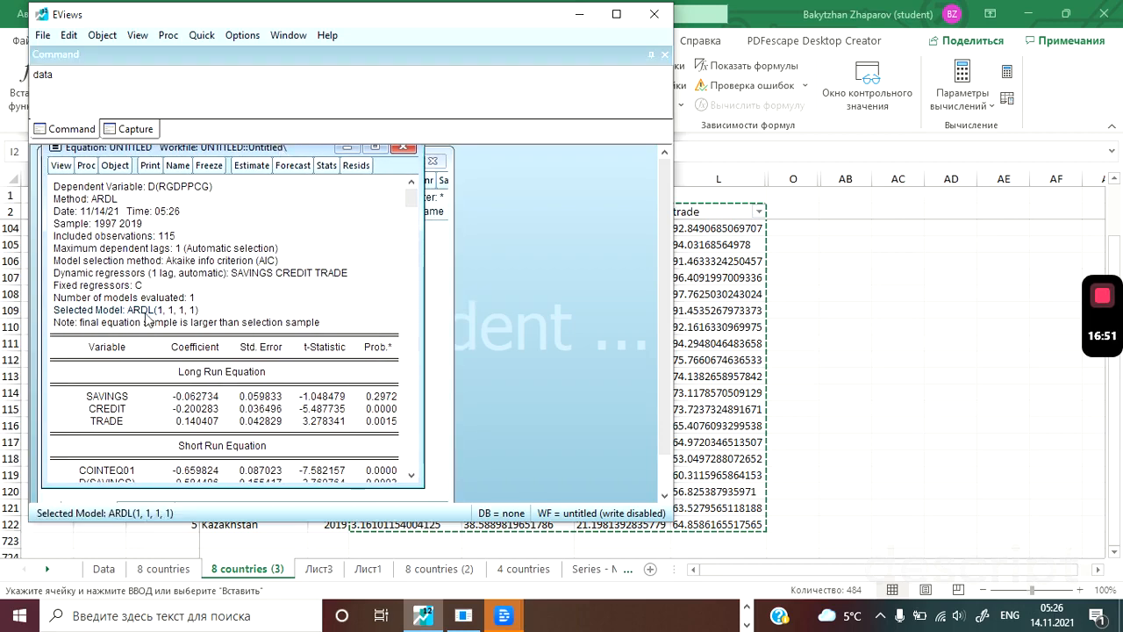
left_click(412, 475)
left_click(411, 475)
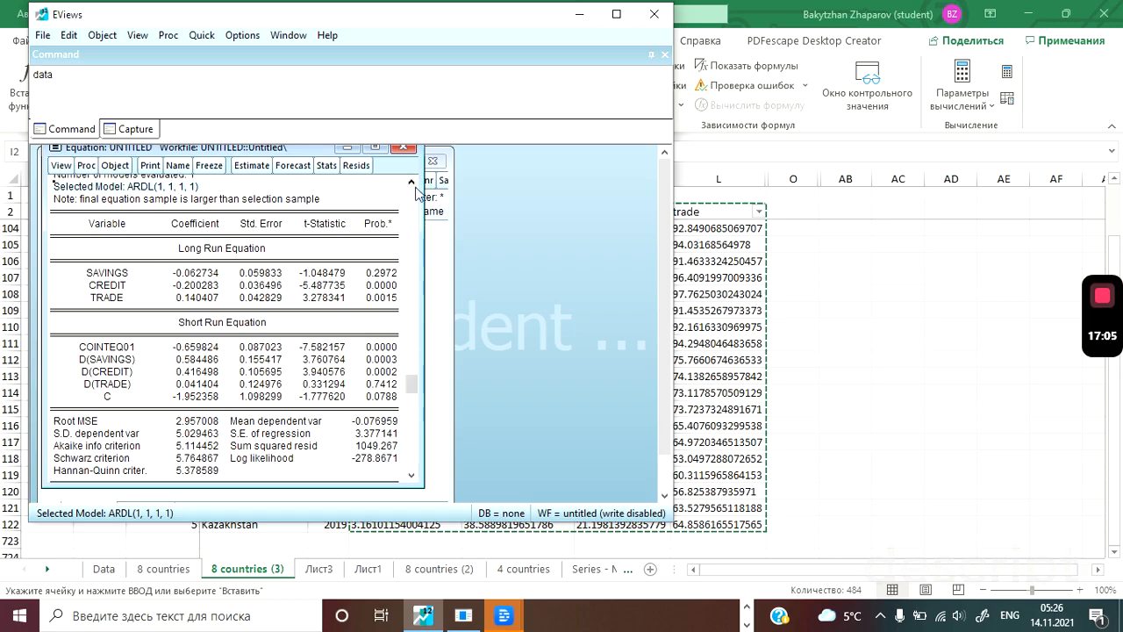
key("alt+Tab")
key("alt+Tab")
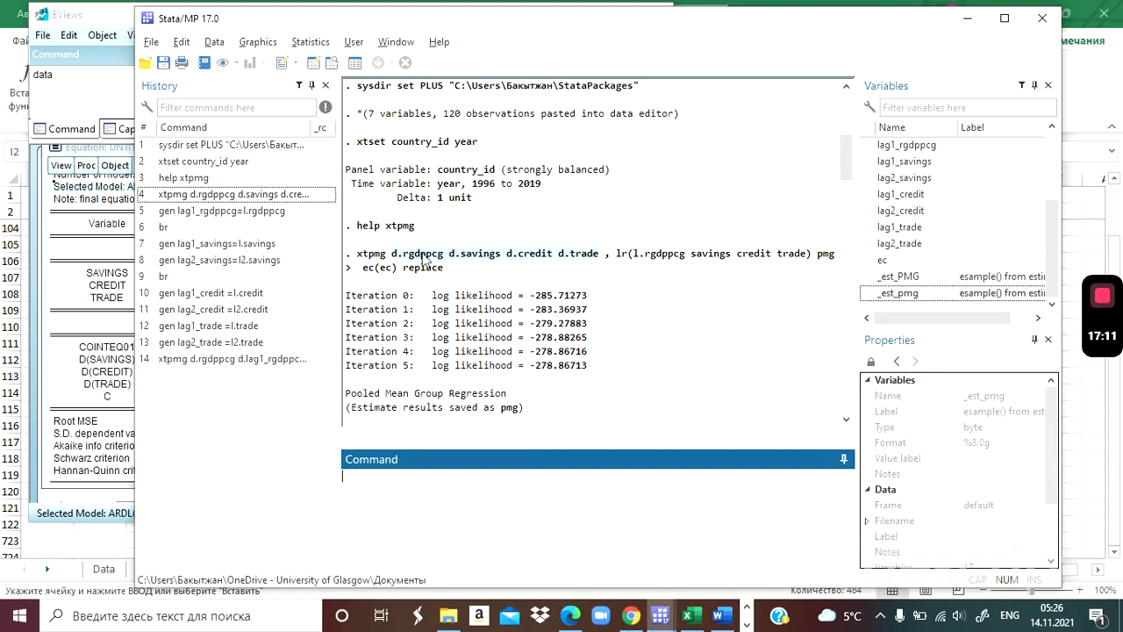
left_click(846, 419)
left_click_drag(846, 421, 846, 421)
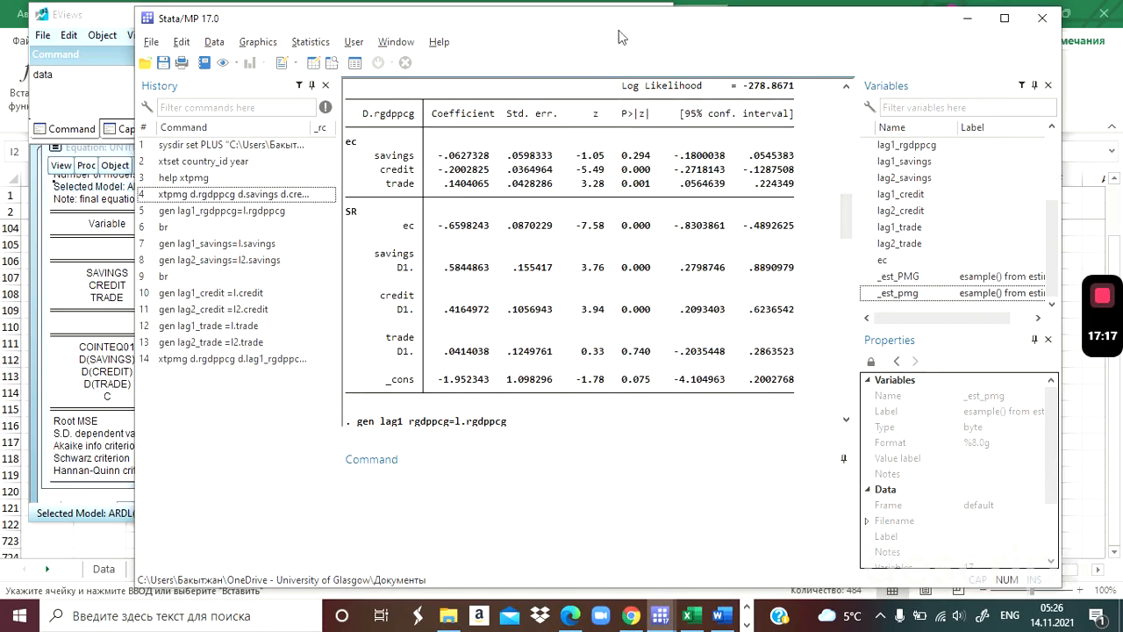
left_click_drag(618, 30, 891, 42)
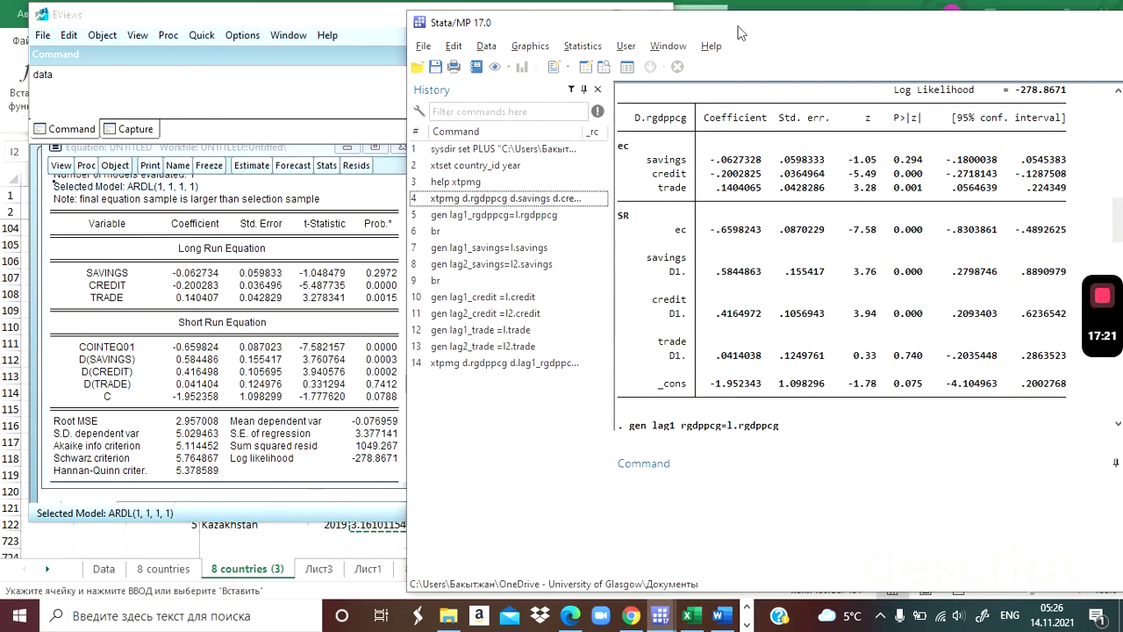
left_click_drag(738, 24, 746, 27)
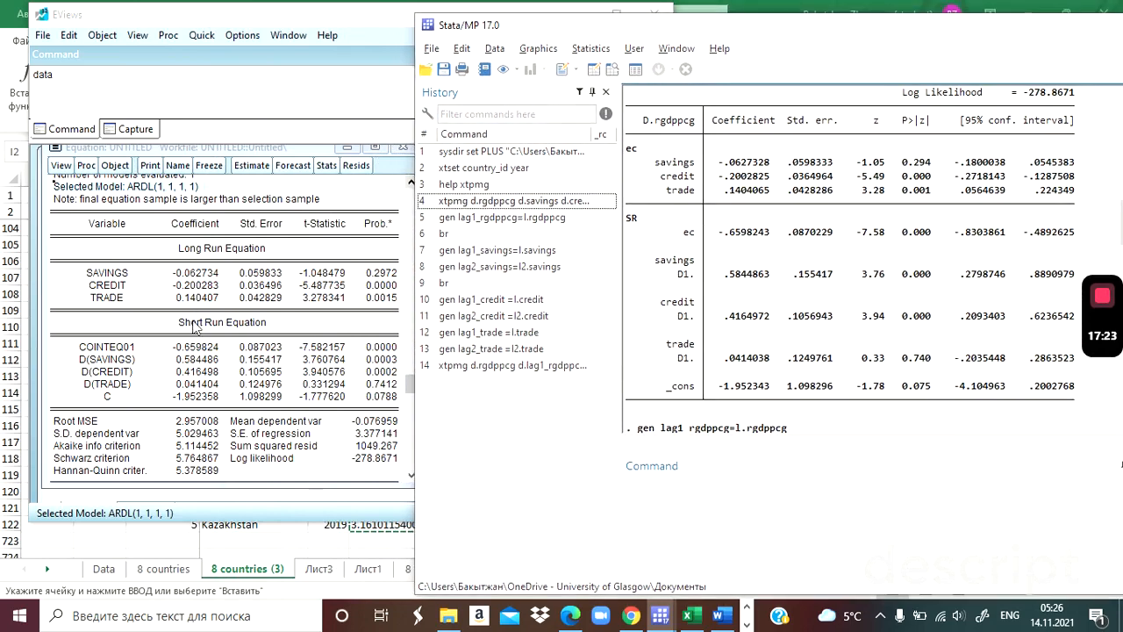
Compare the long-run savings and credit coefficients and their p-values between the EViews and Stata outputs.
left_click(195, 274)
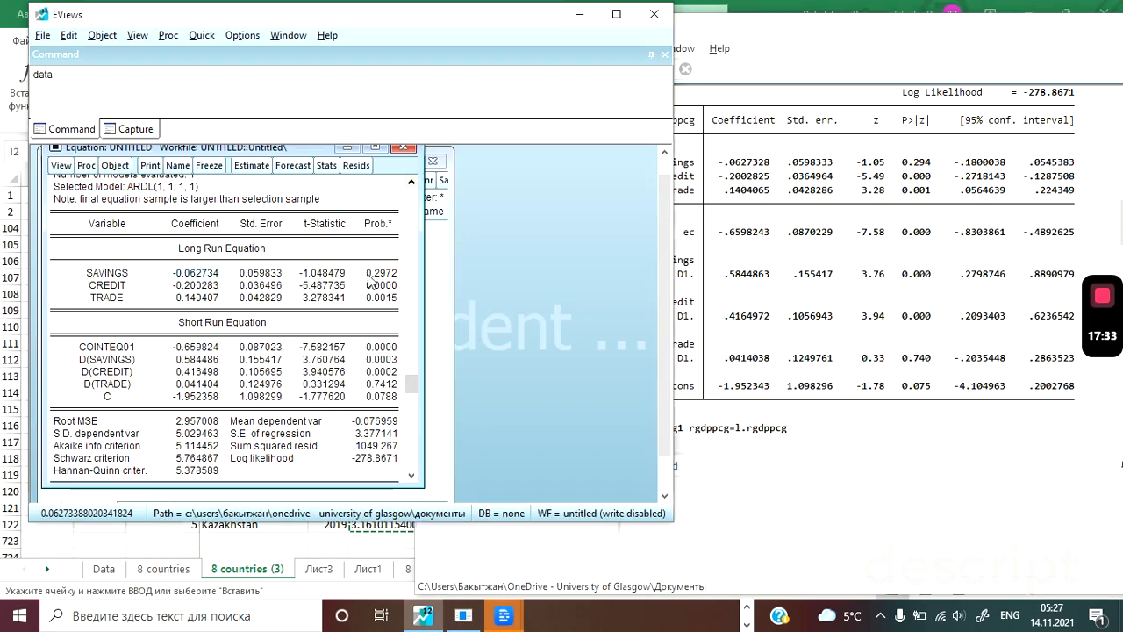
left_click(713, 168)
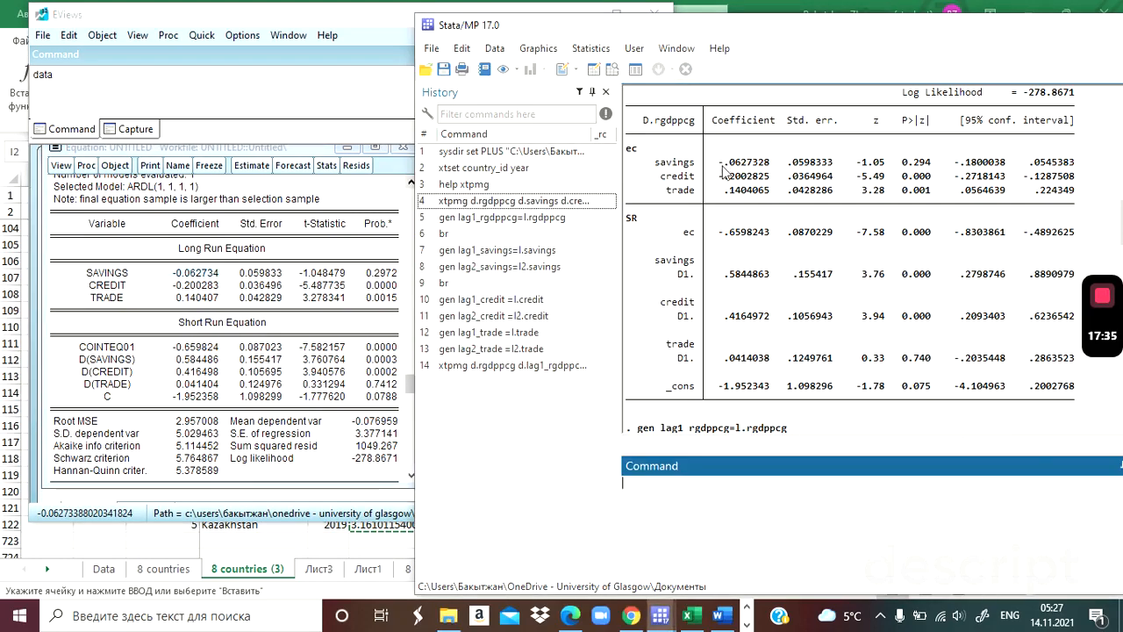
left_click_drag(722, 166, 765, 166)
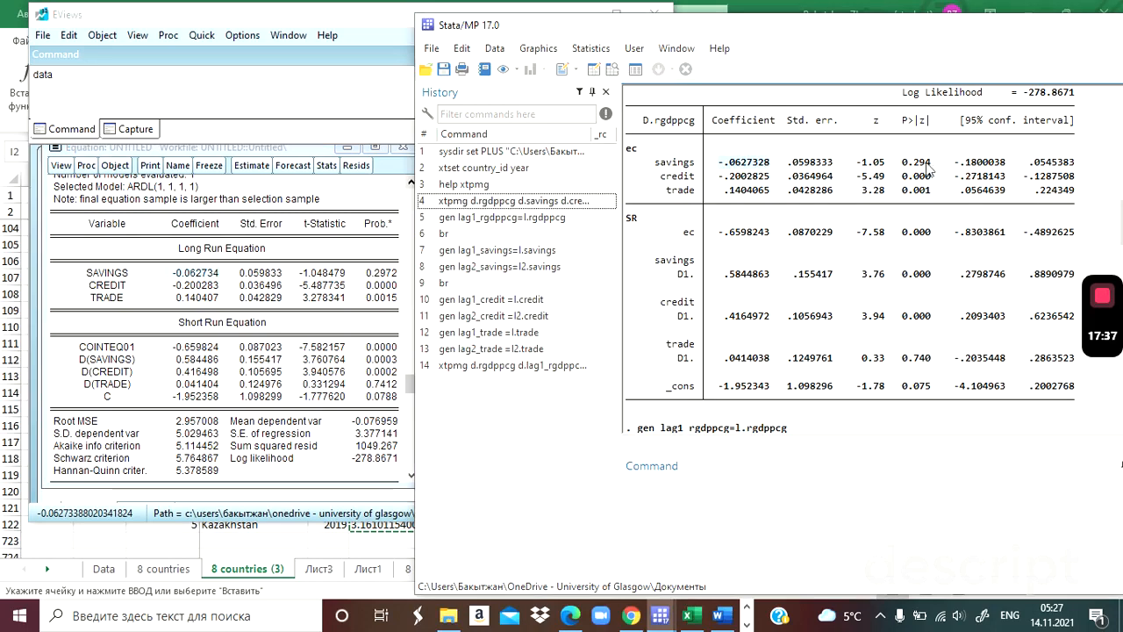
key("alt+Tab")
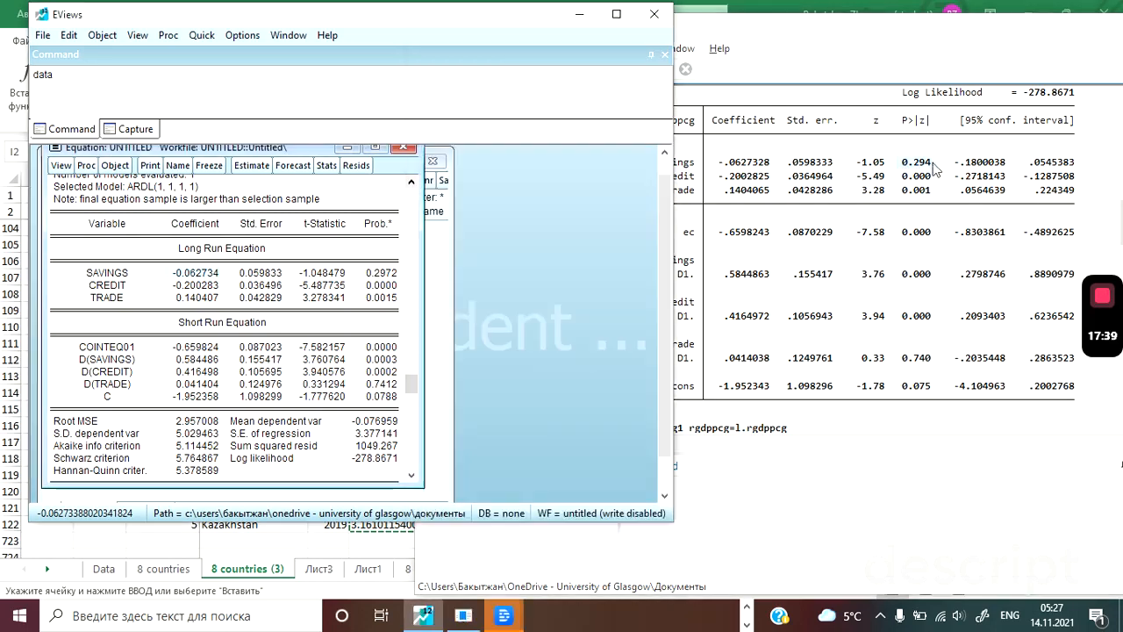
left_click(935, 169)
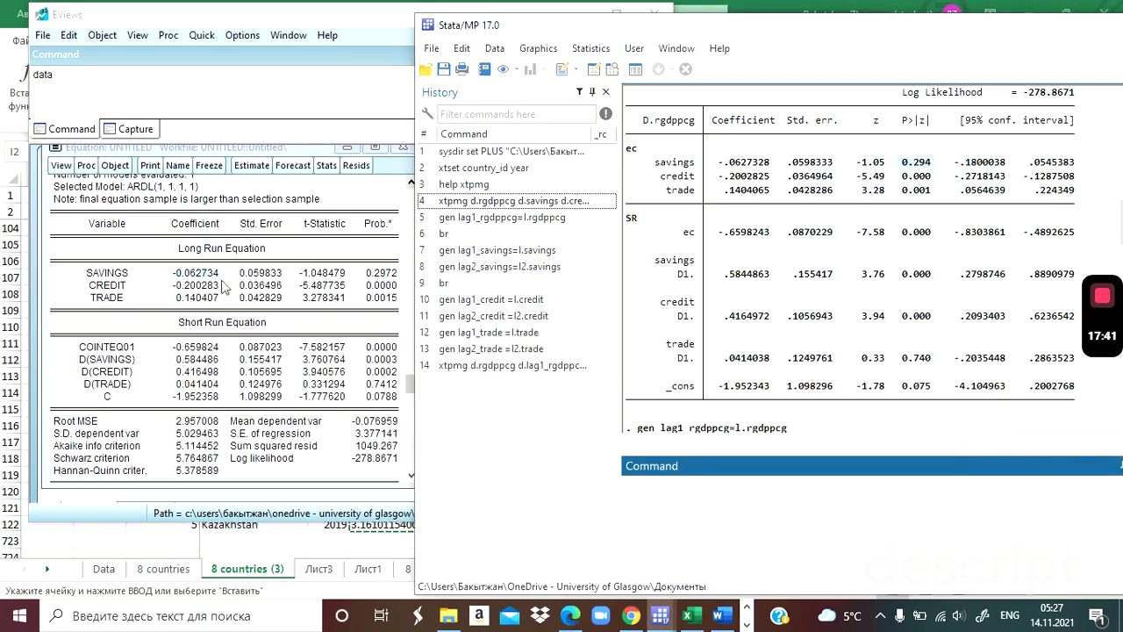
left_click(176, 293)
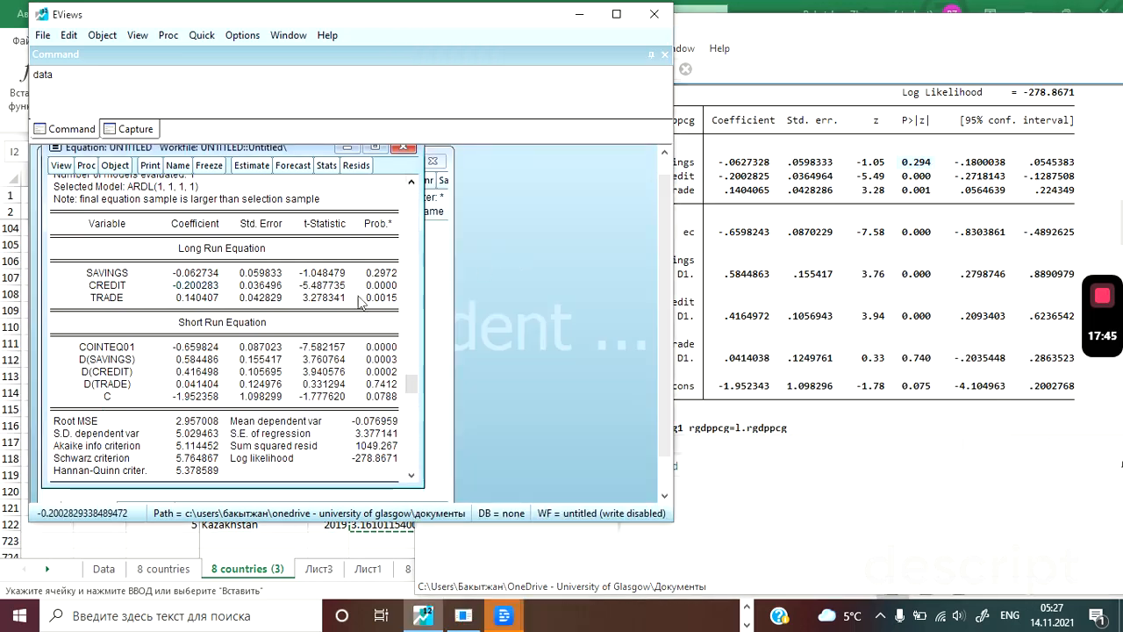
left_click(726, 184)
left_click_drag(722, 179, 771, 178)
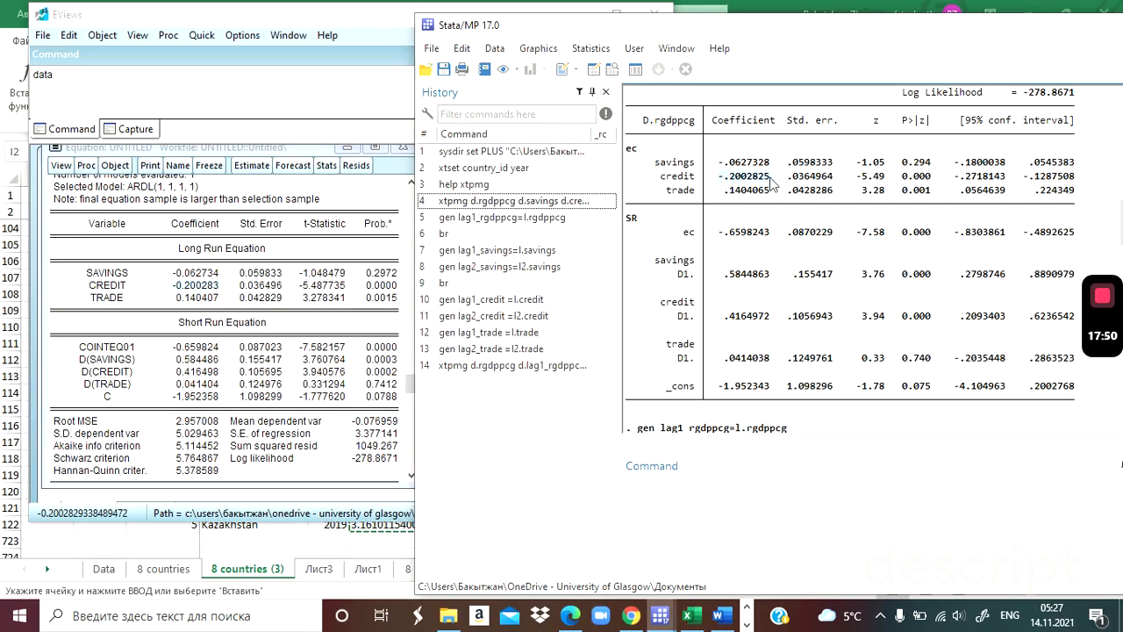
double_click(906, 180)
Compare the short-run credit coefficient and p-value across both outputs, and inspect the EViews t-statistic for long-run savings.
left_click(85, 377)
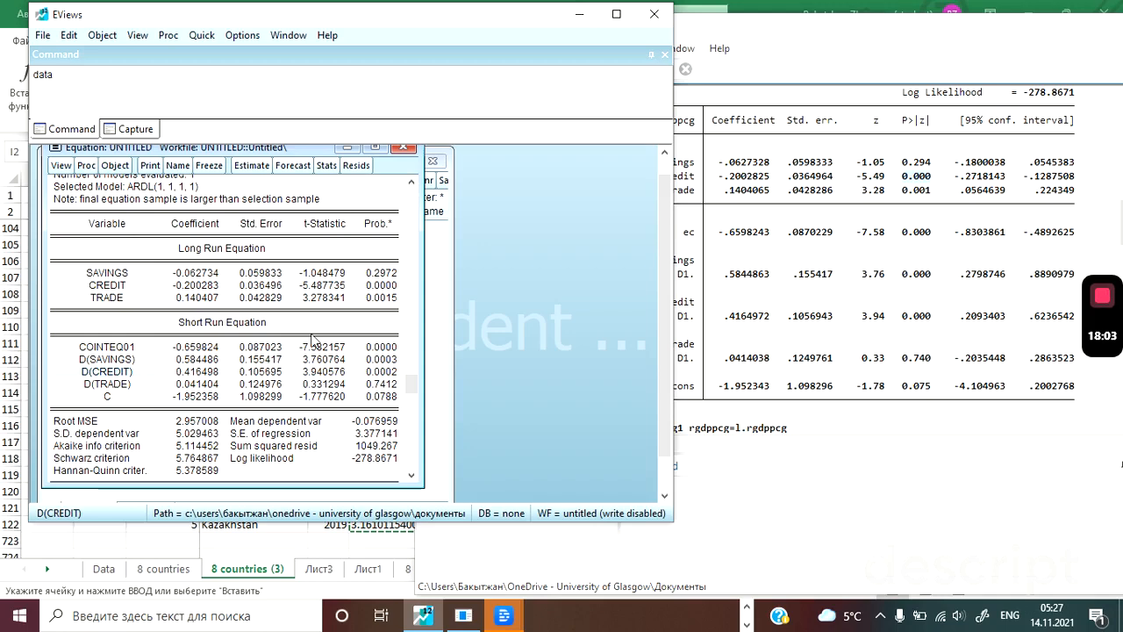
key("alt+Tab")
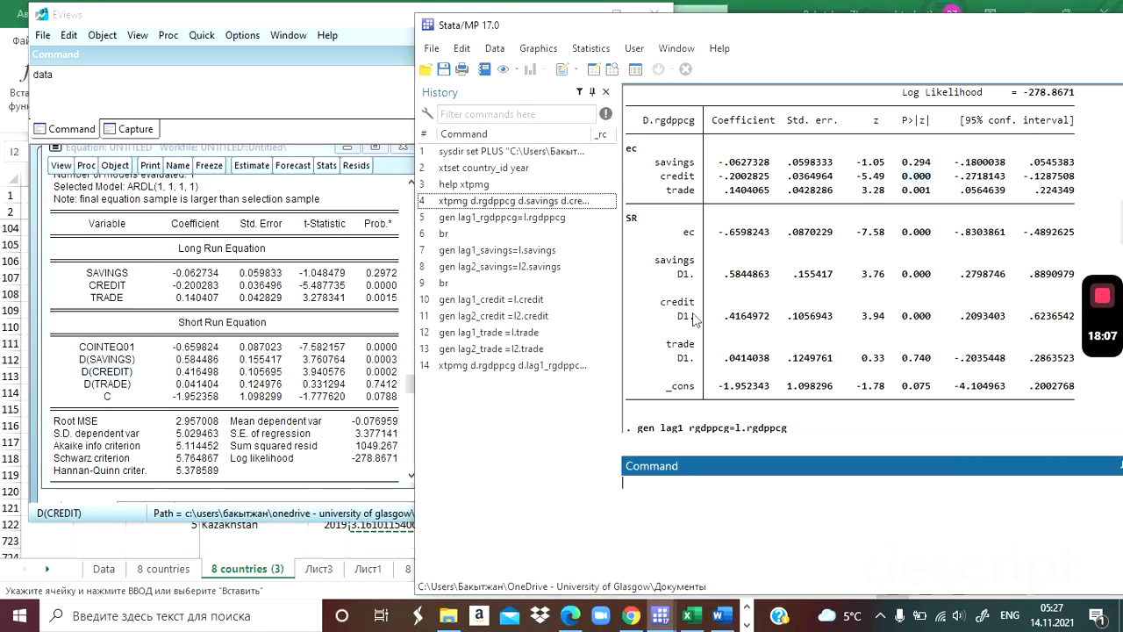
left_click_drag(727, 317, 763, 327)
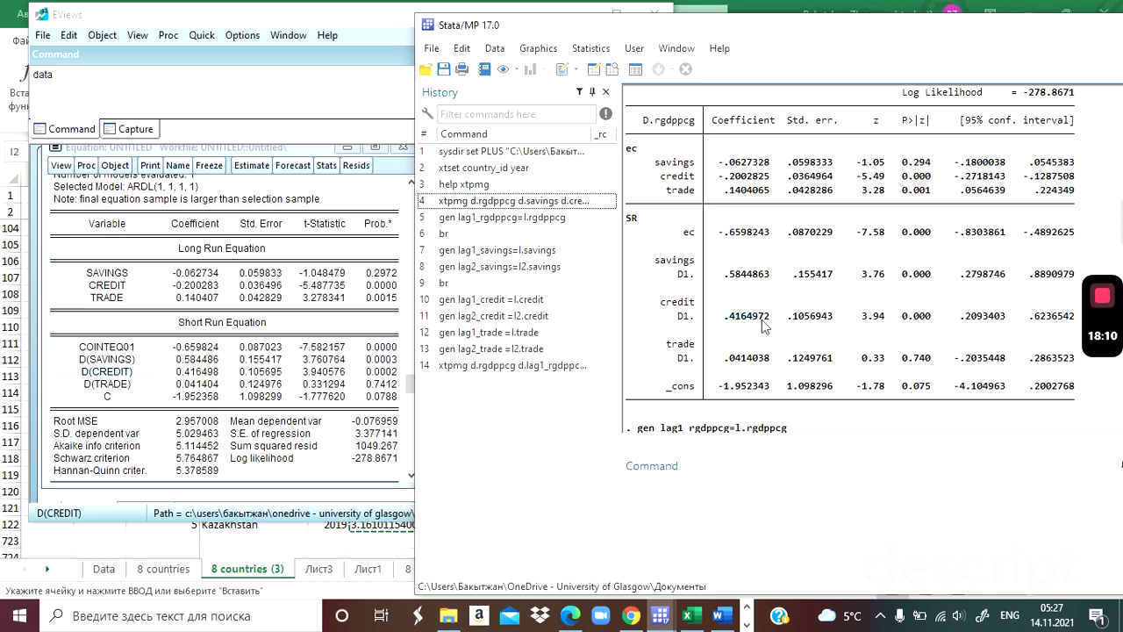
left_click(914, 323)
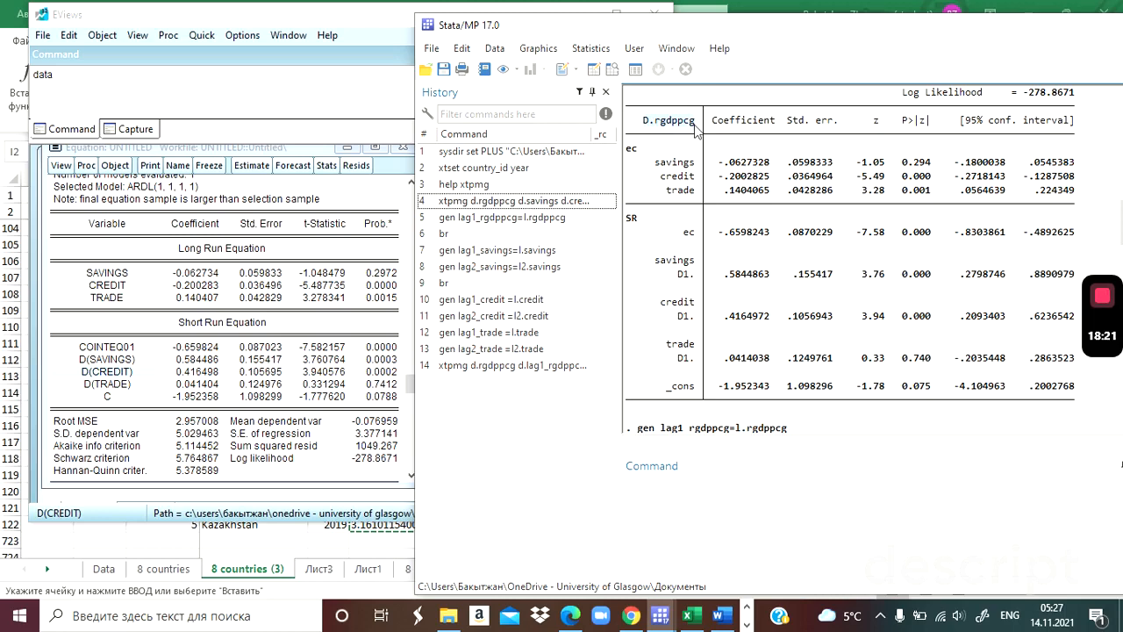
left_click(334, 277)
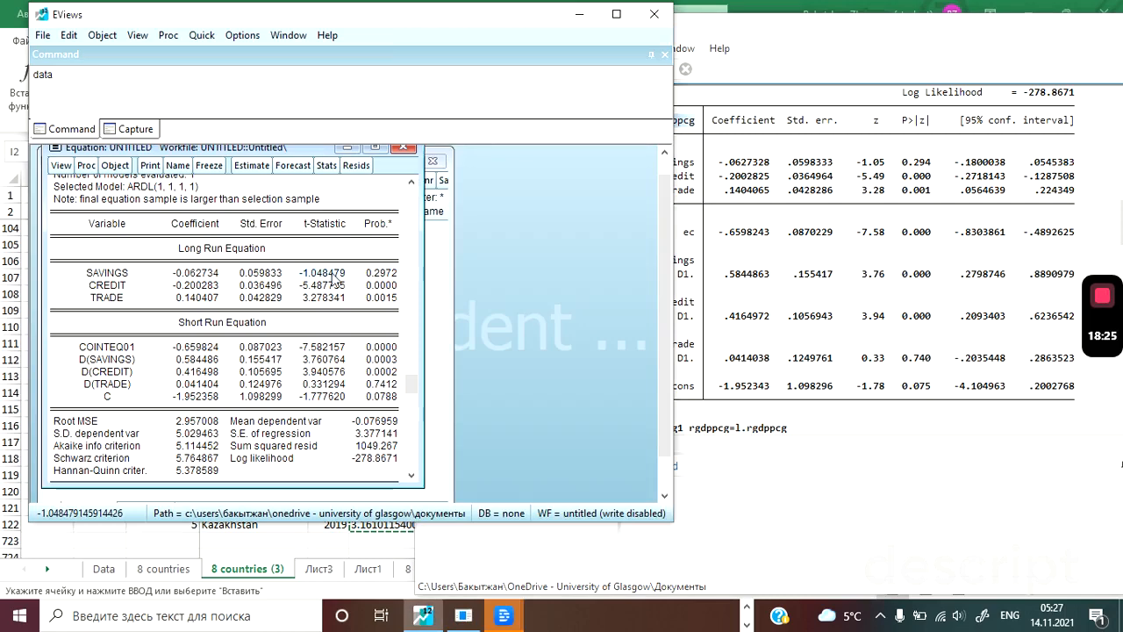
Re-estimate the EViews equation with maximum lags of 2 for the dependent variable and 3 for the regressors.
left_click(252, 166)
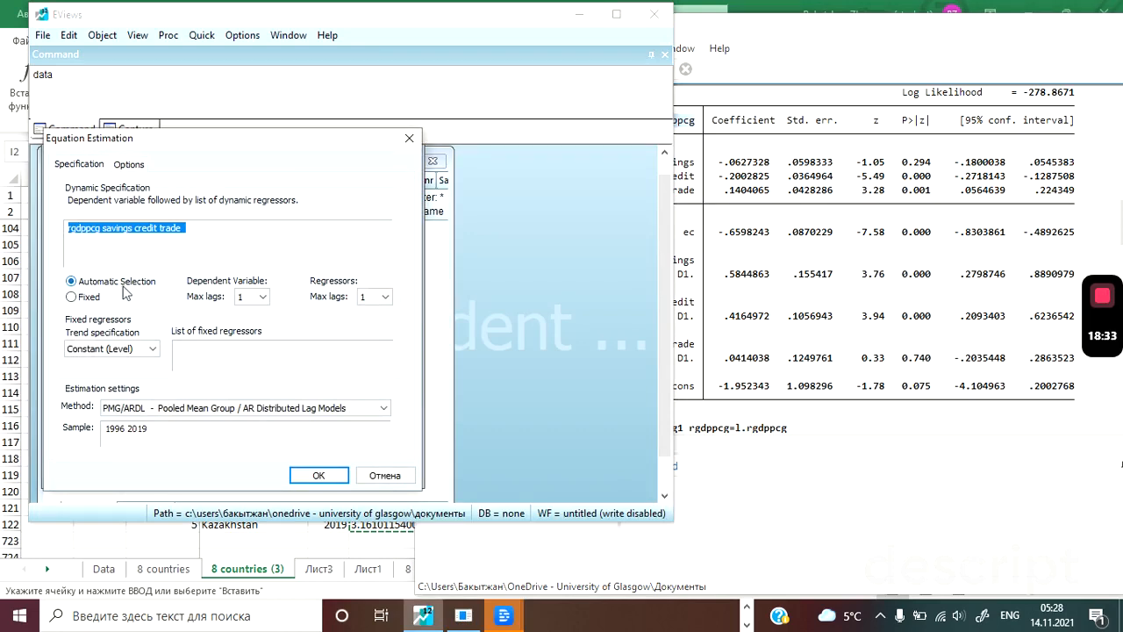
left_click(263, 296)
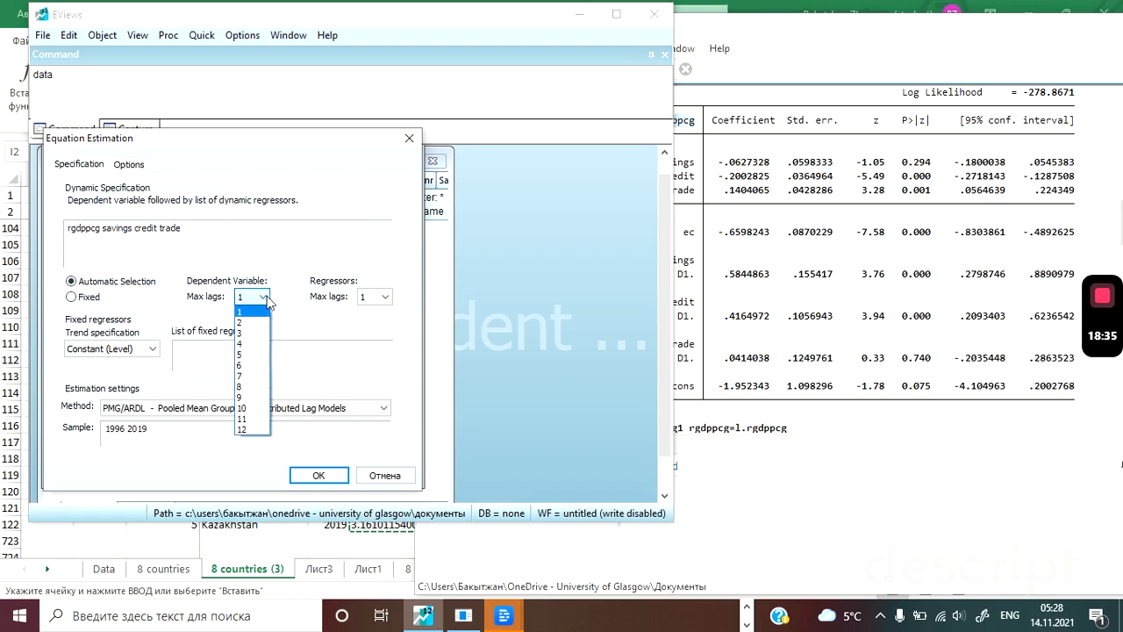
left_click(250, 333)
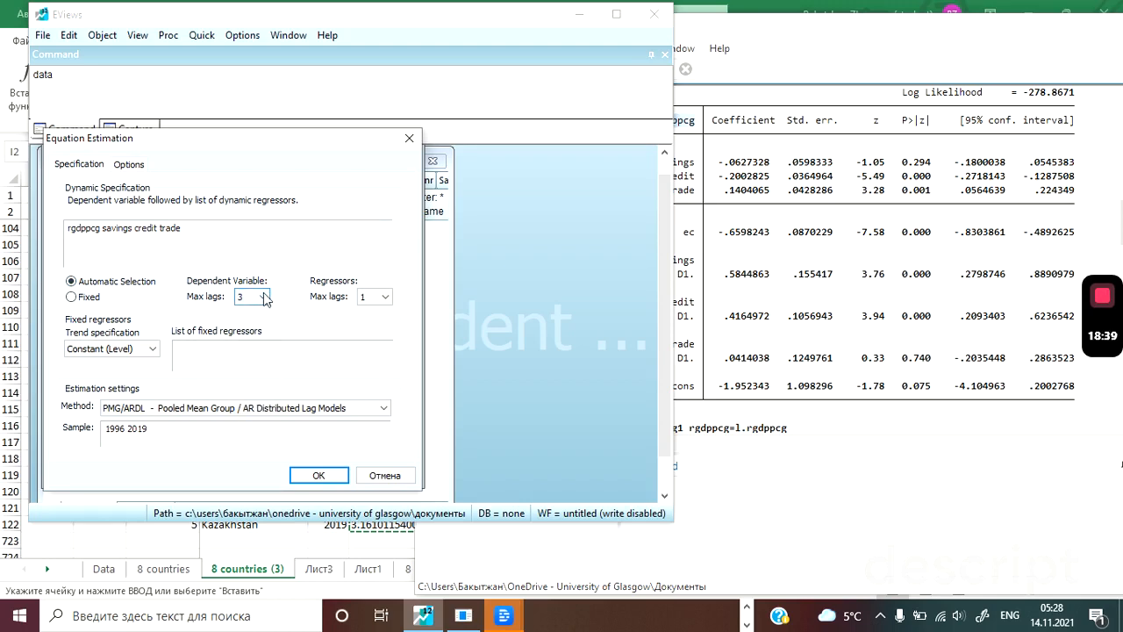
left_click(265, 298)
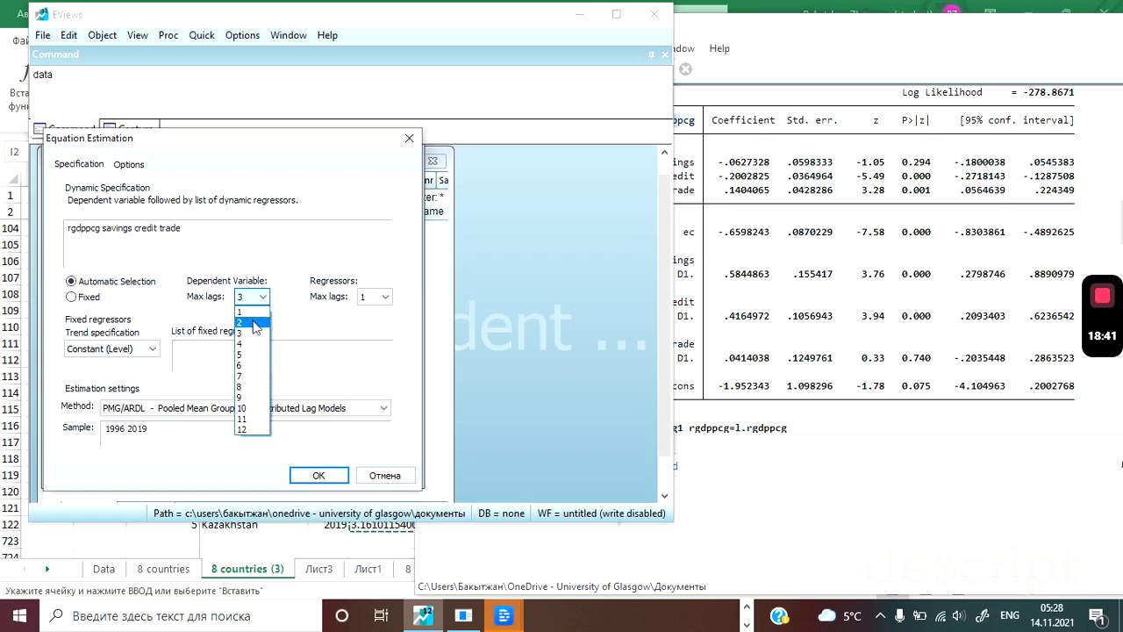
left_click(255, 324)
left_click(387, 299)
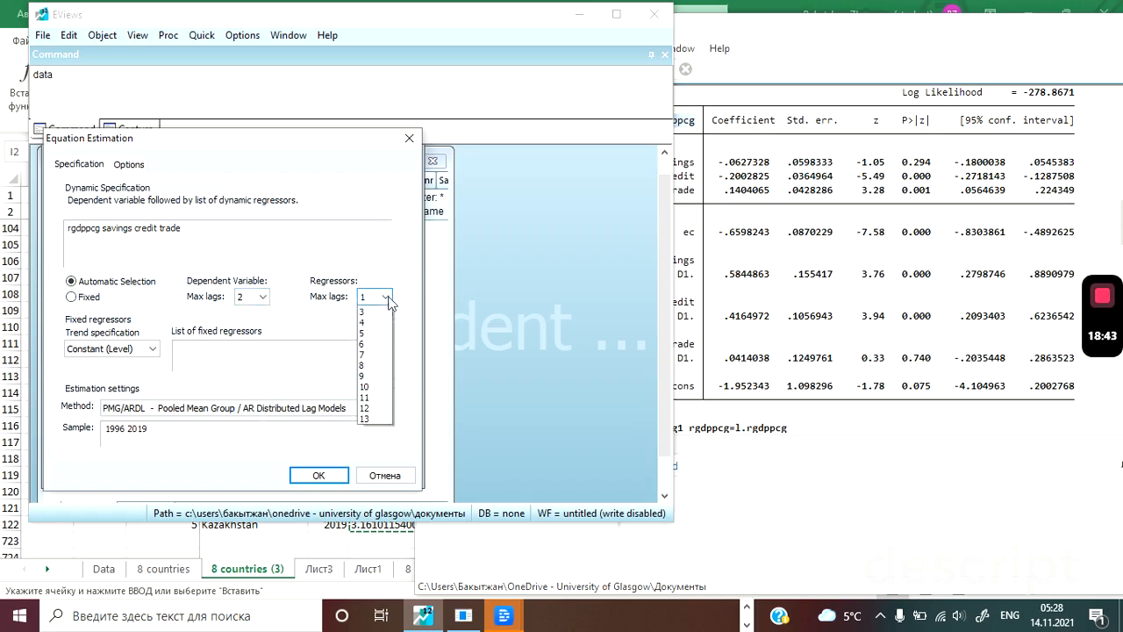
left_click(379, 334)
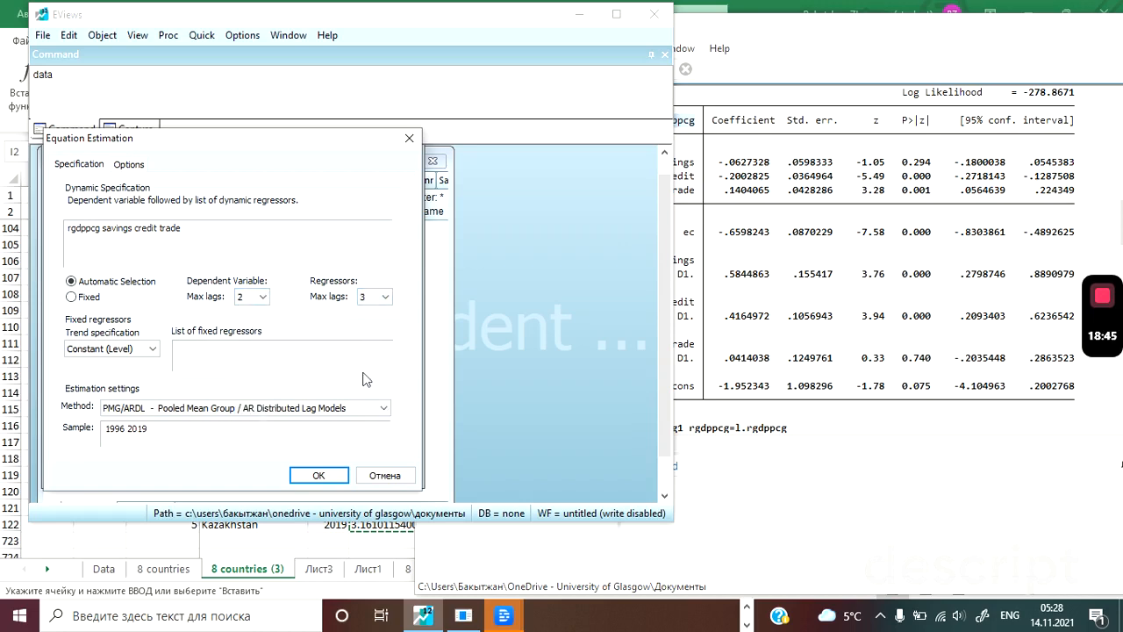
left_click(333, 479)
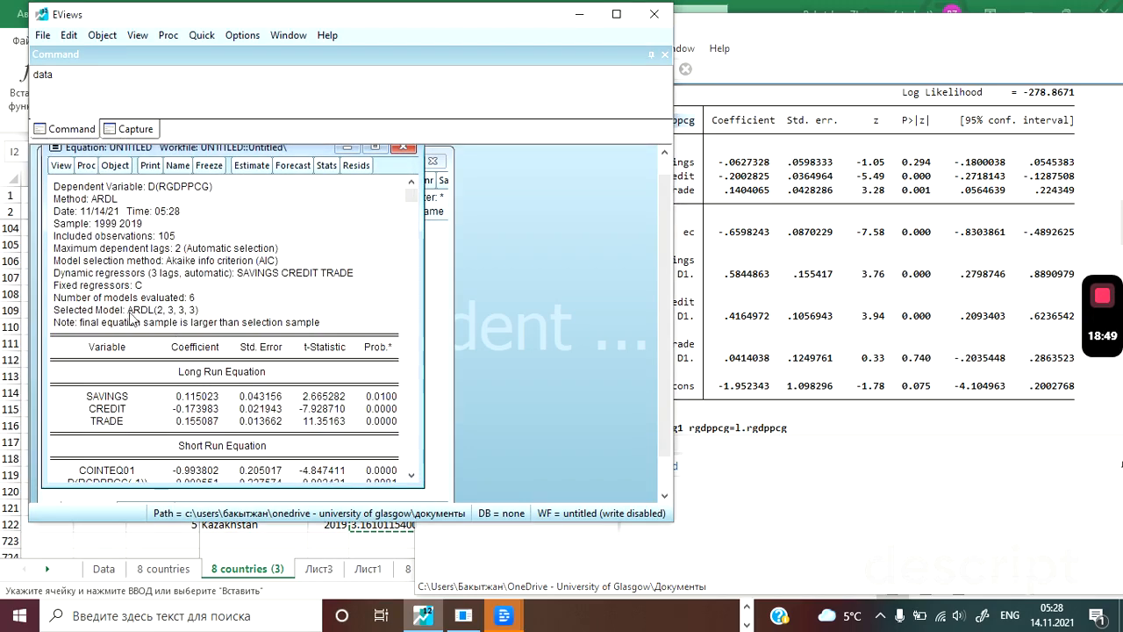
Switch to the Word document and check the selected model against the ARDL (2,3,3,3) heading.
key("alt+Tab")
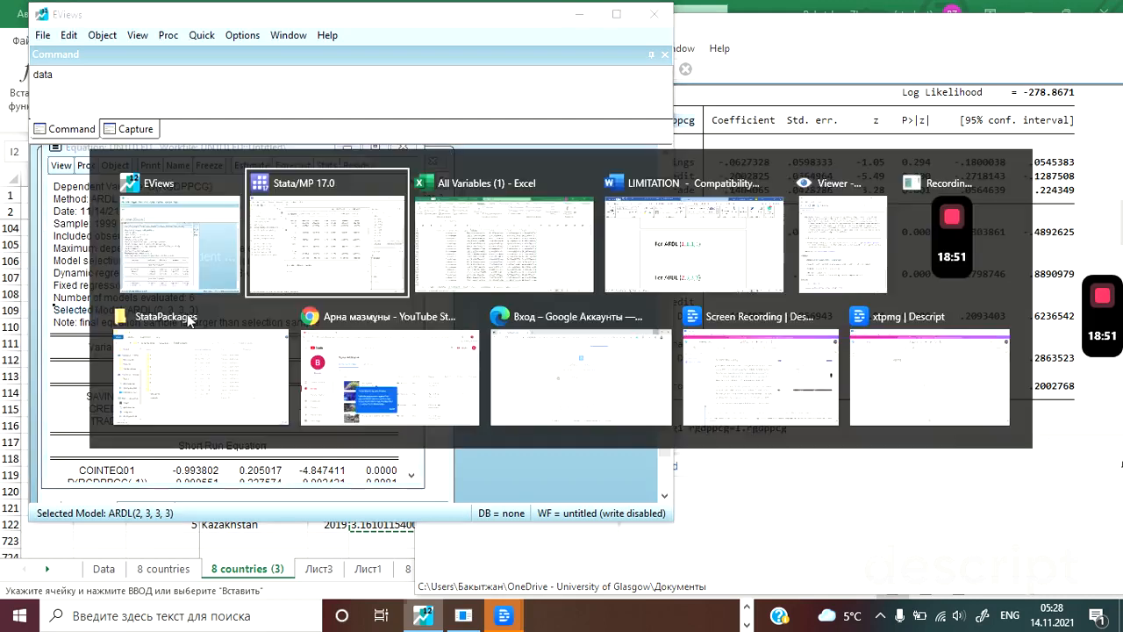
key("alt+Tab")
key("alt+Tab")
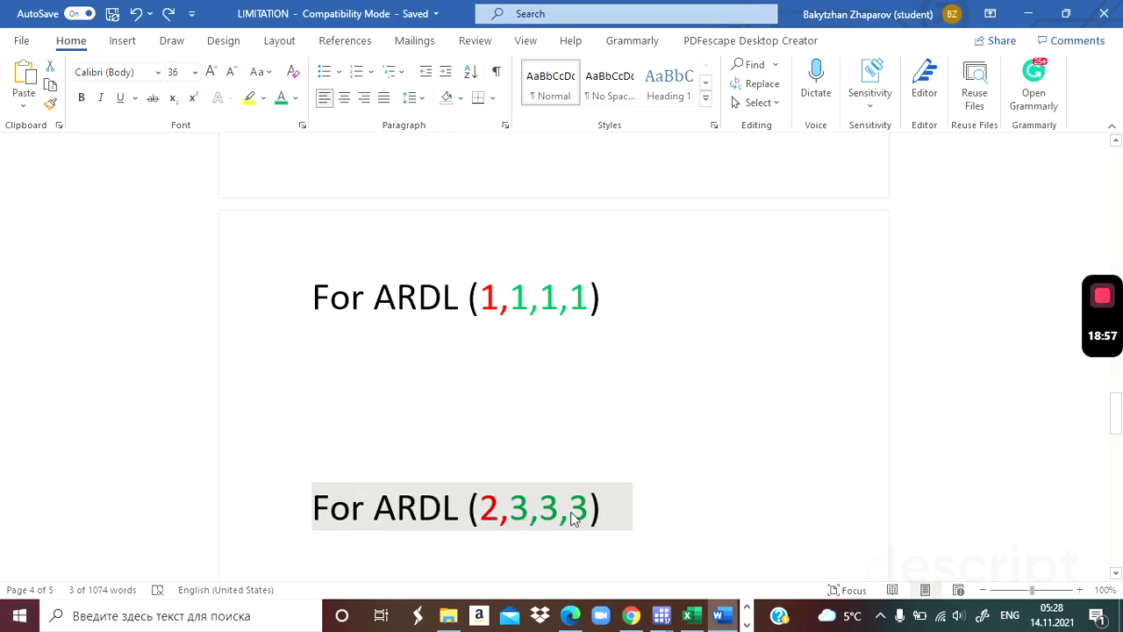
Switch to Stata and review the xtpmg command with the lagged difference terms and its pooled mean group results.
key("alt+Tab")
key("alt+Tab")
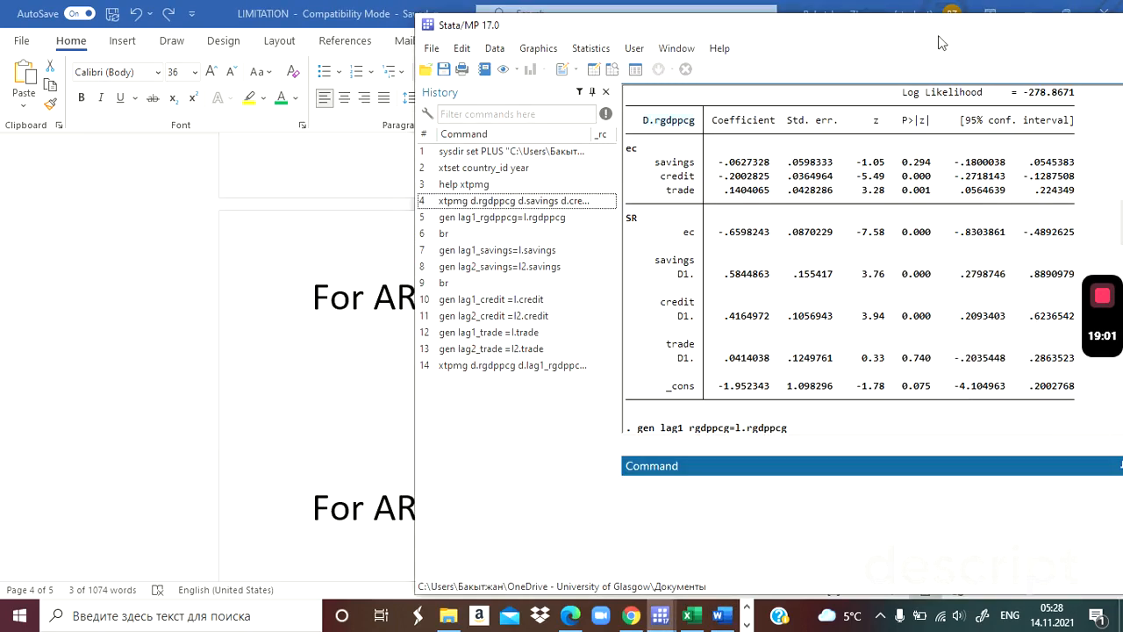
left_click(737, 343)
scroll(737, 343, "down", 1)
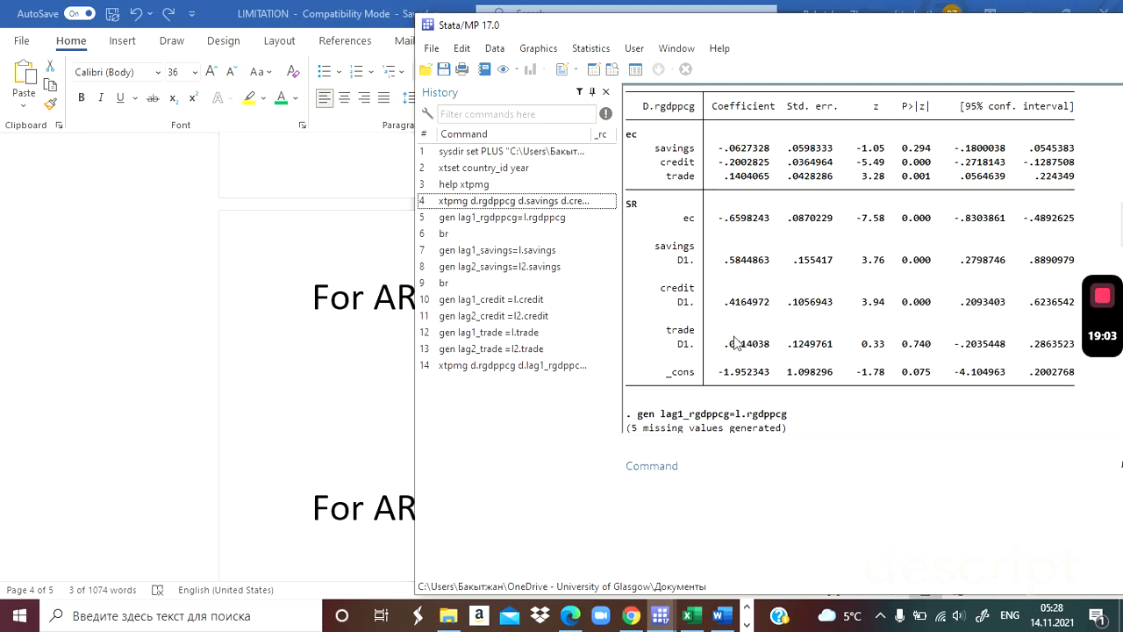
scroll(737, 343, "down", 12)
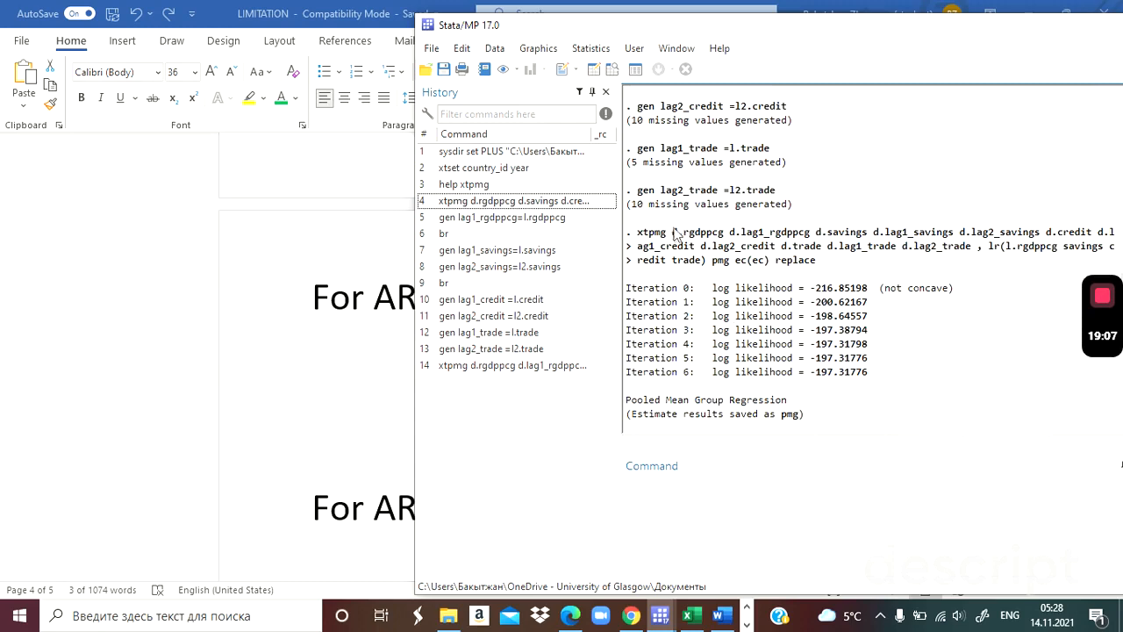
left_click_drag(674, 236, 735, 233)
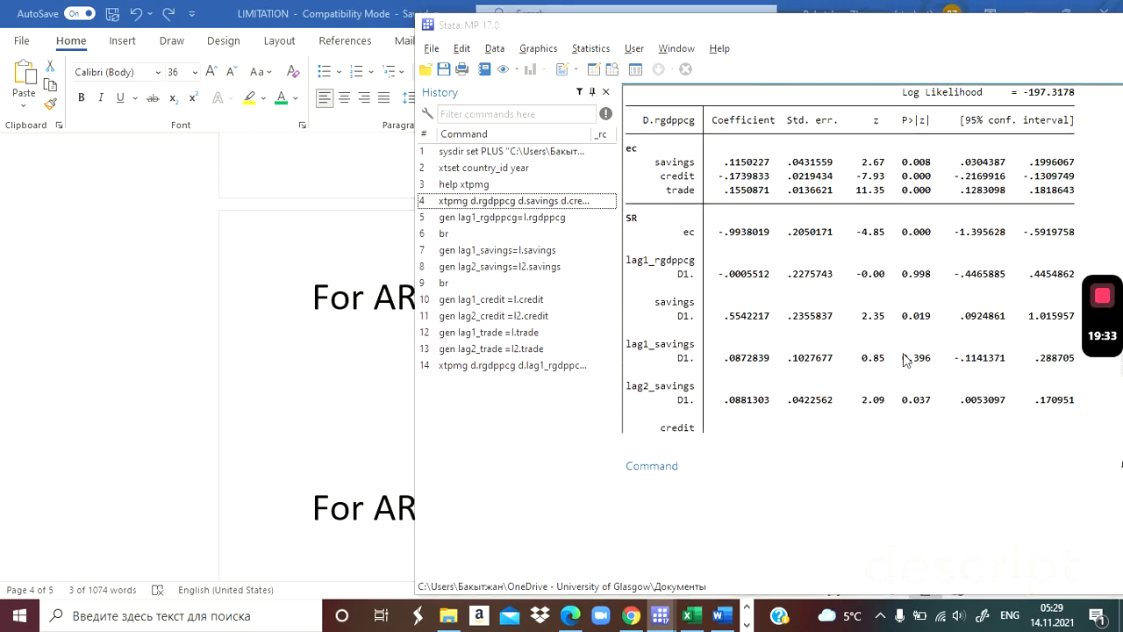
Switch to EViews and compare the long-run savings coefficient of the ARDL (2,3,3,3) output with the Stata estimate.
key("alt+Tab")
key("alt+Tab")
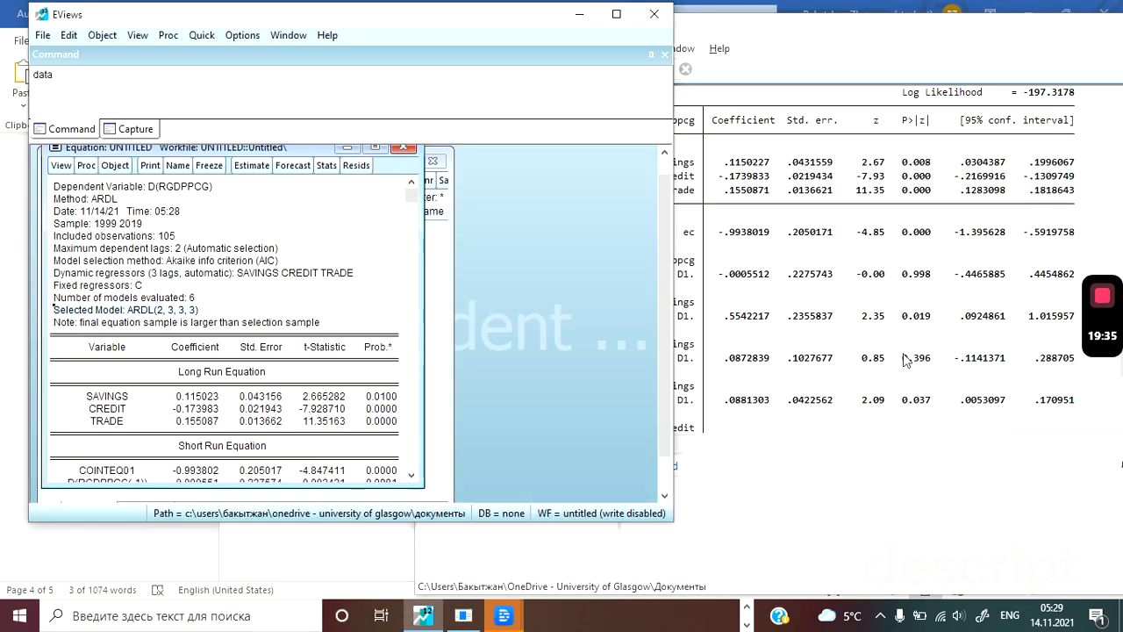
left_click(411, 476)
left_click(412, 476)
left_click(412, 477)
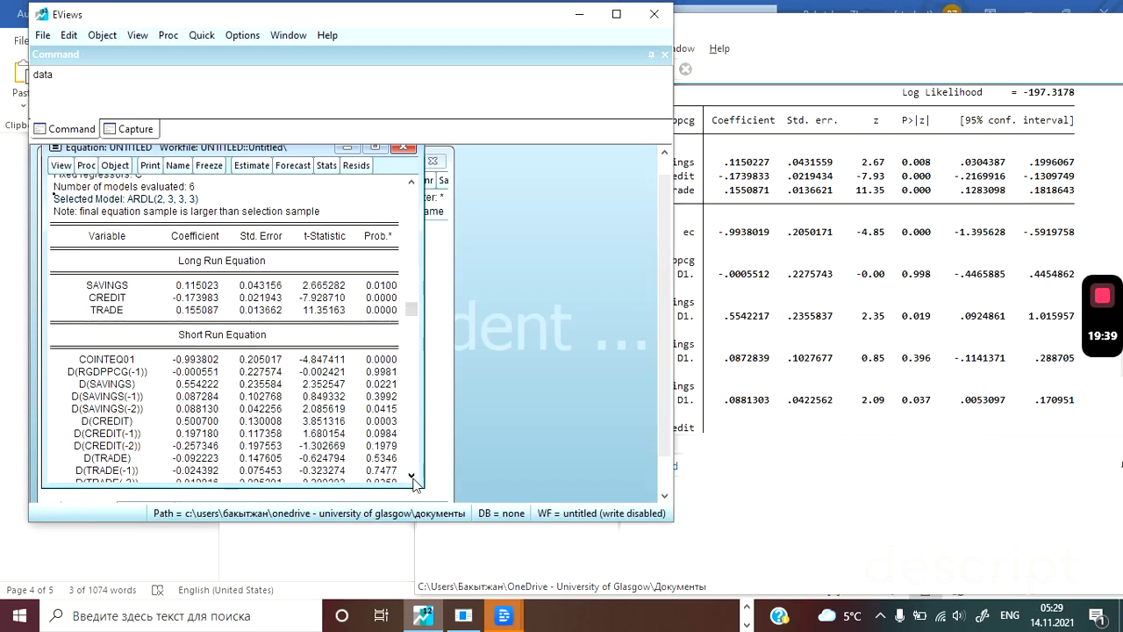
left_click(411, 477)
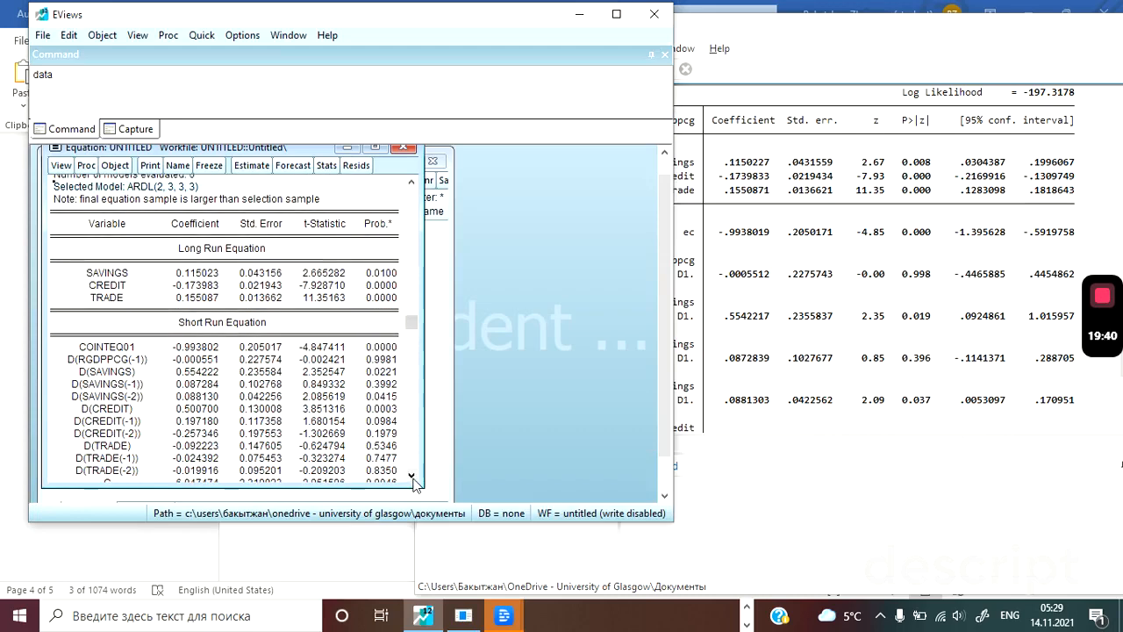
left_click(734, 165)
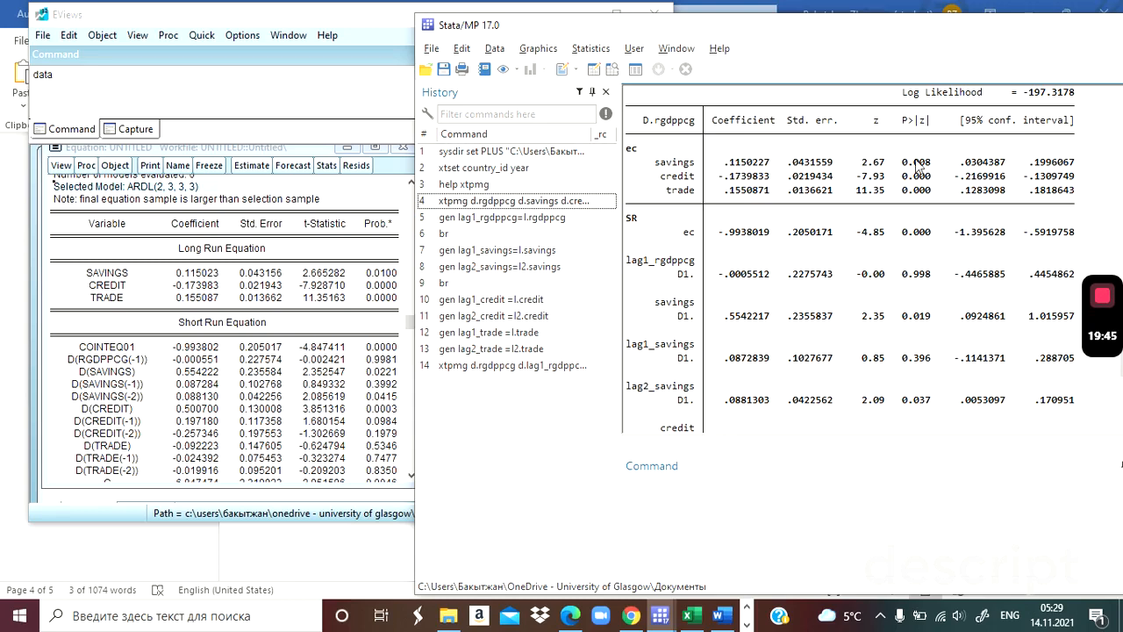
left_click(178, 280)
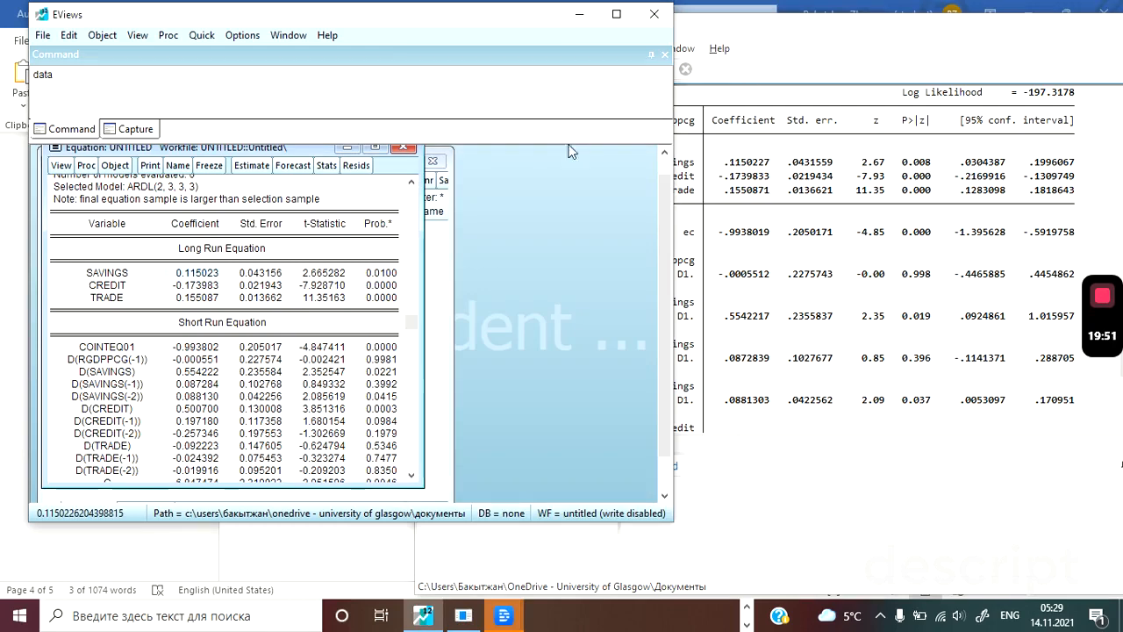
Move the Stata window clear of the EViews output, and check the EViews selected model and its short-run savings difference terms.
left_click(788, 31)
left_click_drag(788, 31, 866, 24)
left_click(445, 16)
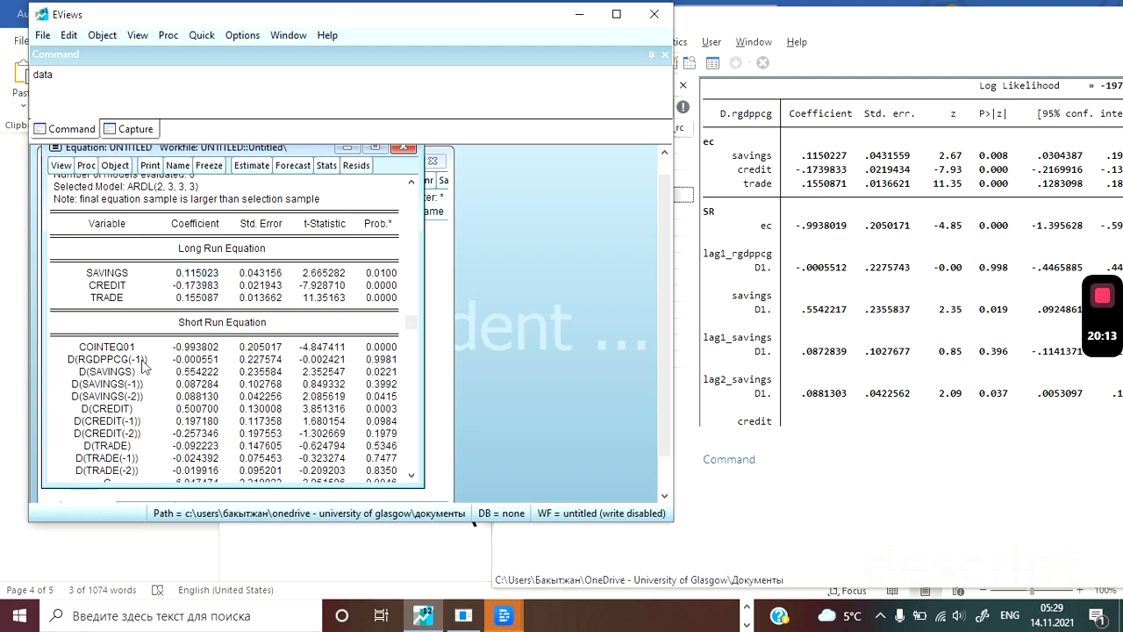
left_click(160, 188)
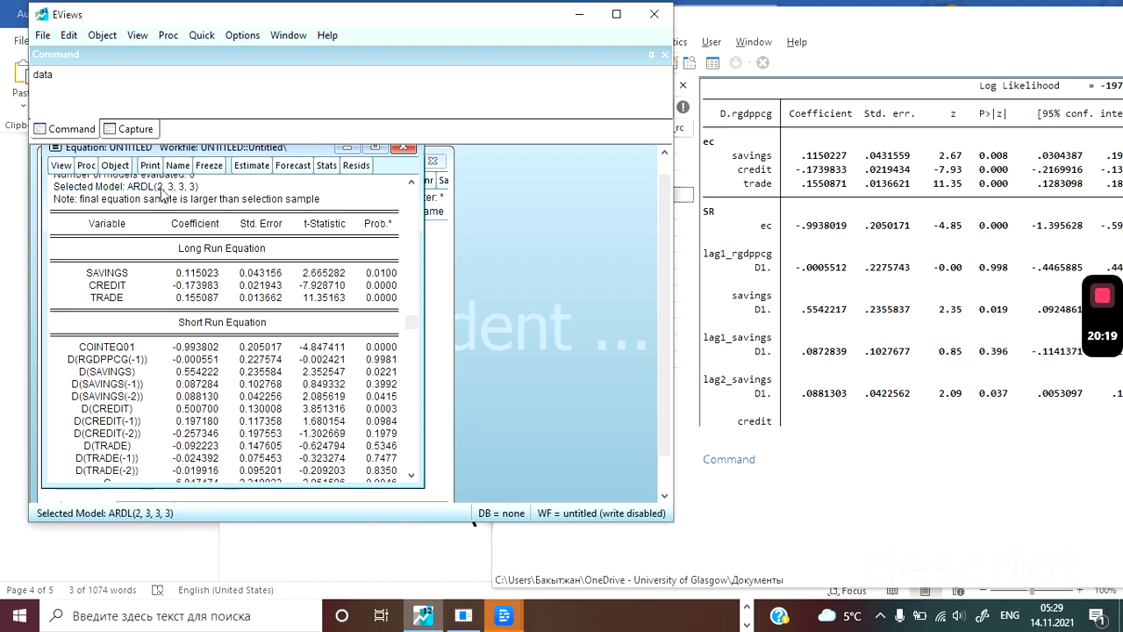
left_click(84, 374)
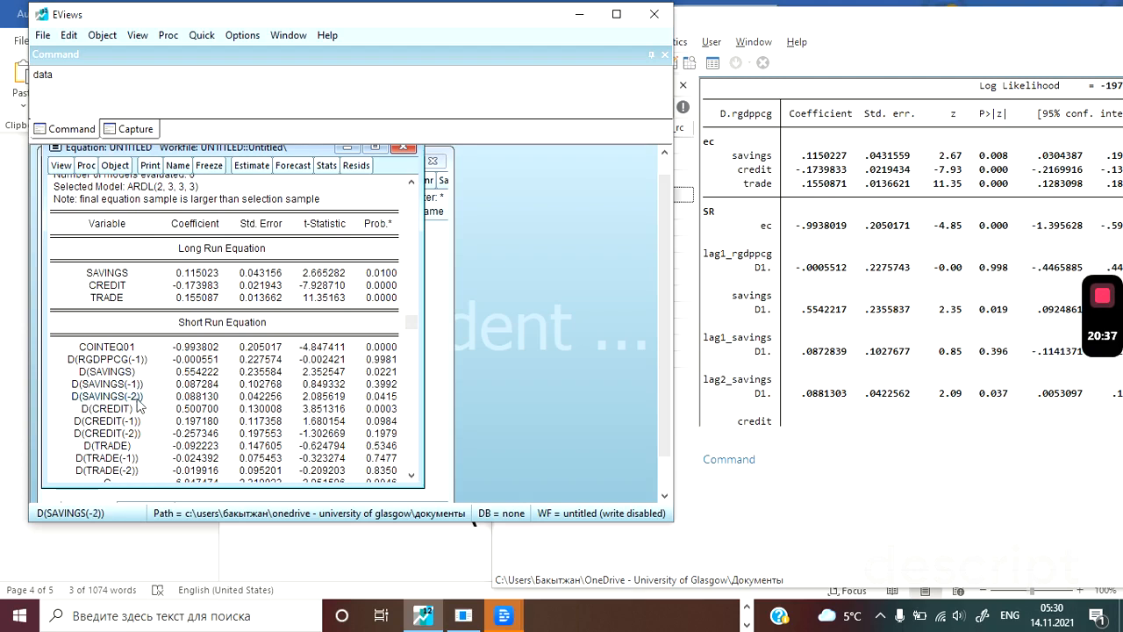
Compare the lagged rgdppcg difference coefficient and the error-correction coefficient between the Stata and EViews short-run results.
left_click(747, 257)
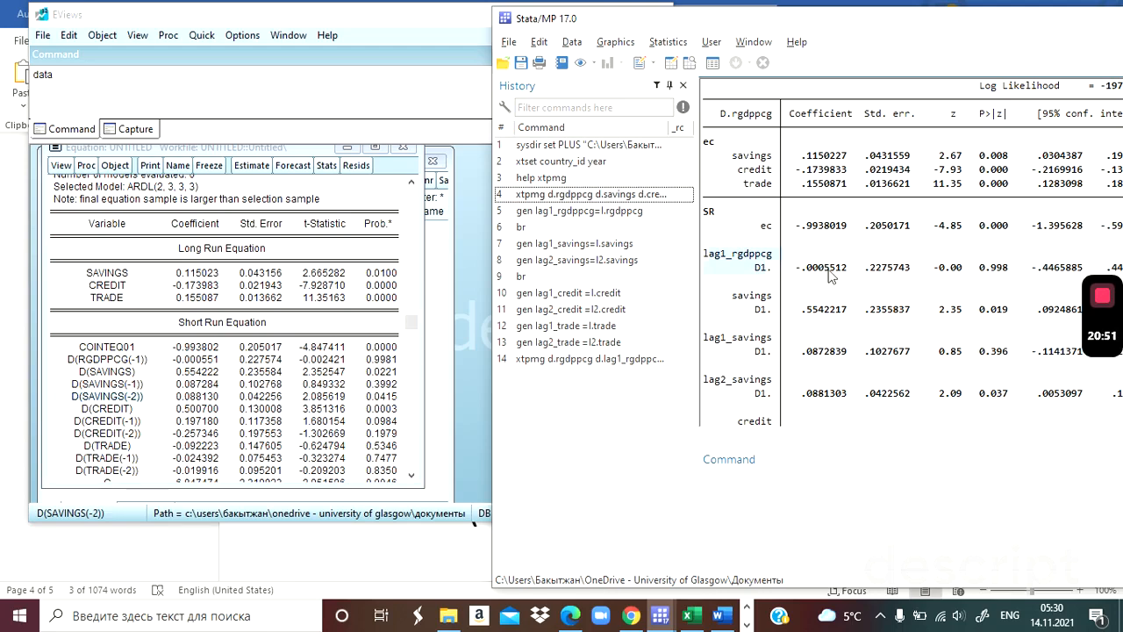
left_click(183, 360)
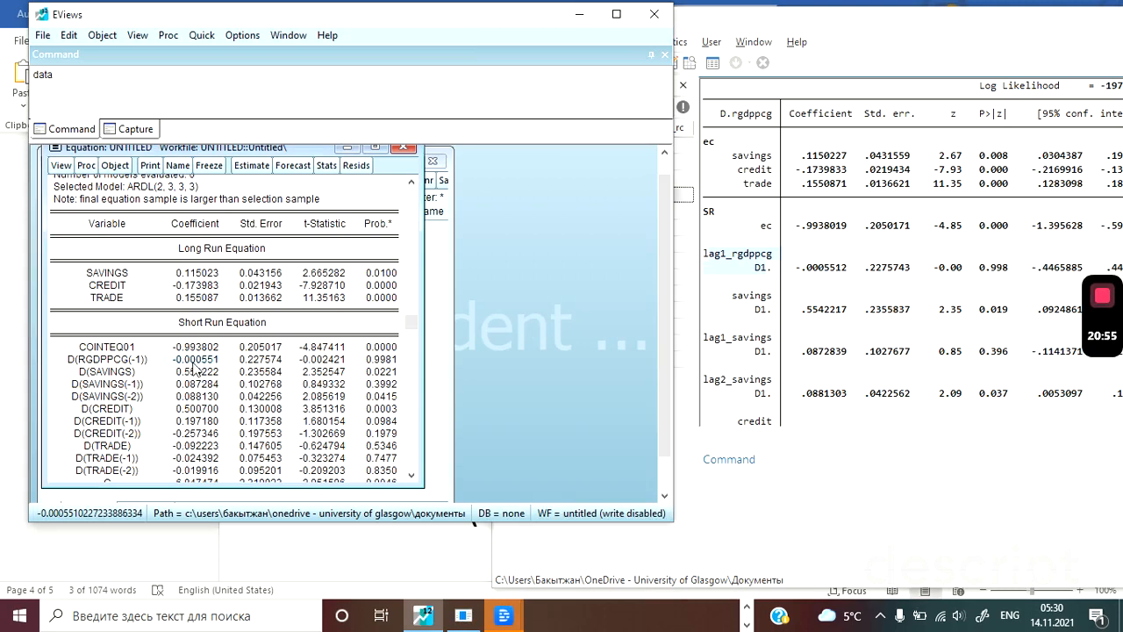
left_click(194, 349)
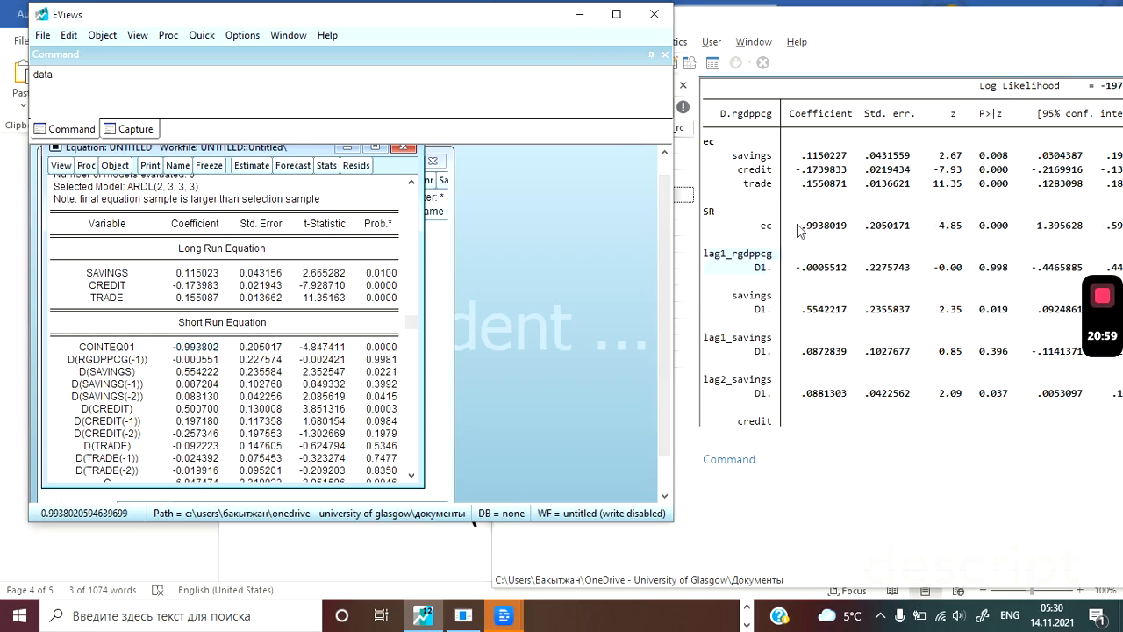
left_click(825, 230)
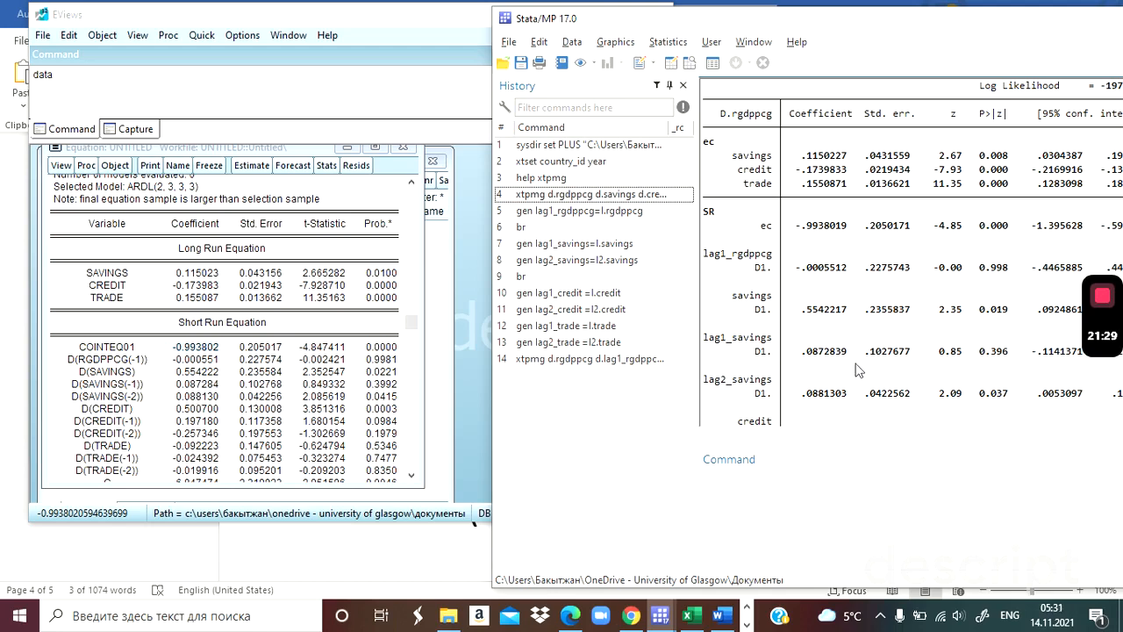
Review the remaining Stata short-run results, recall the xtpmg command with the lagged difference terms for editing, and maximize the Stata window.
scroll(857, 370, "down", 4)
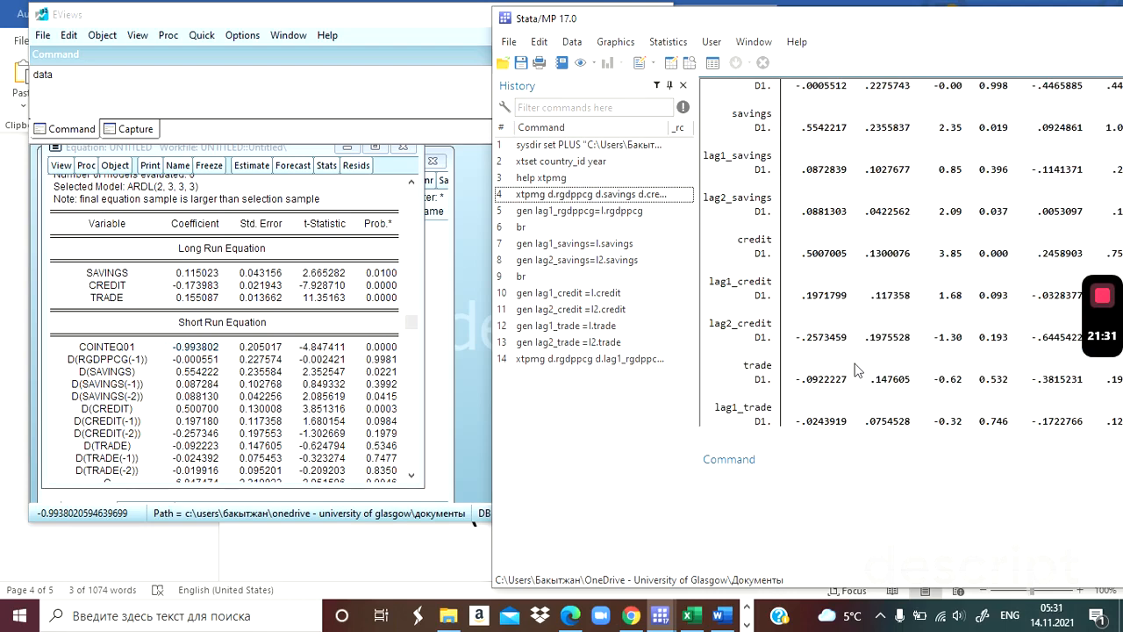
scroll(858, 369, "up", 10)
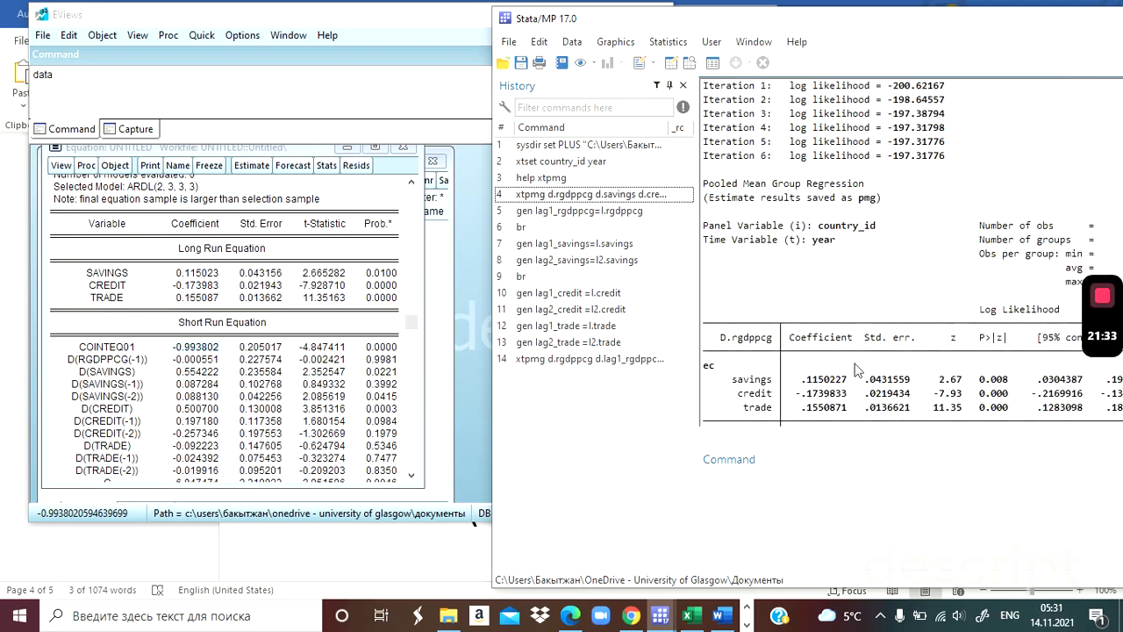
scroll(857, 369, "up", 4)
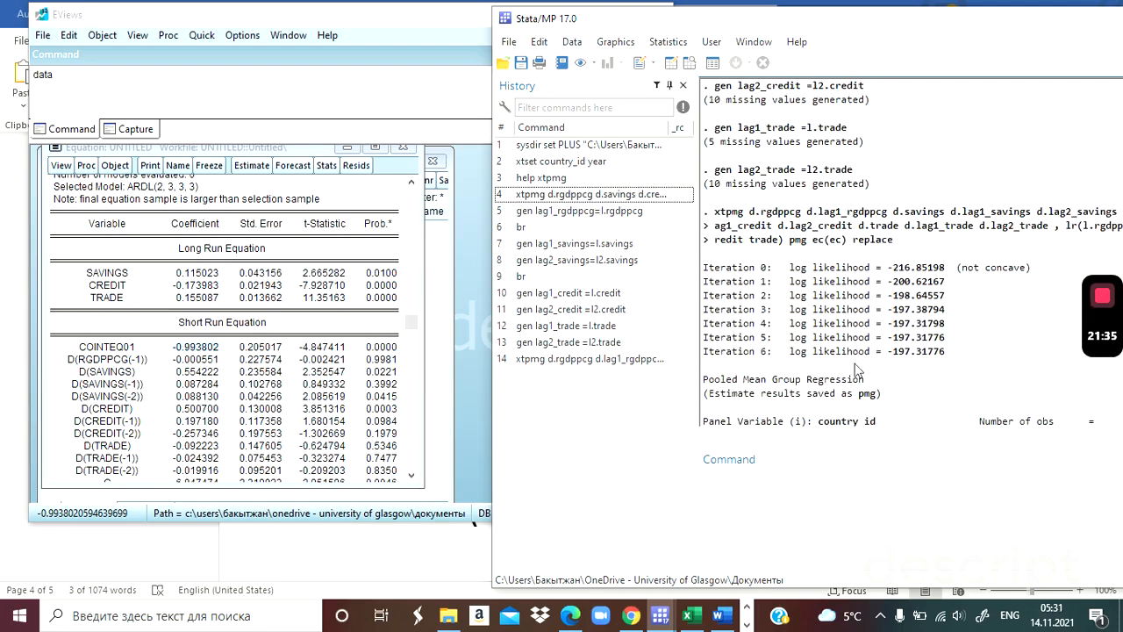
scroll(857, 370, "up", 1)
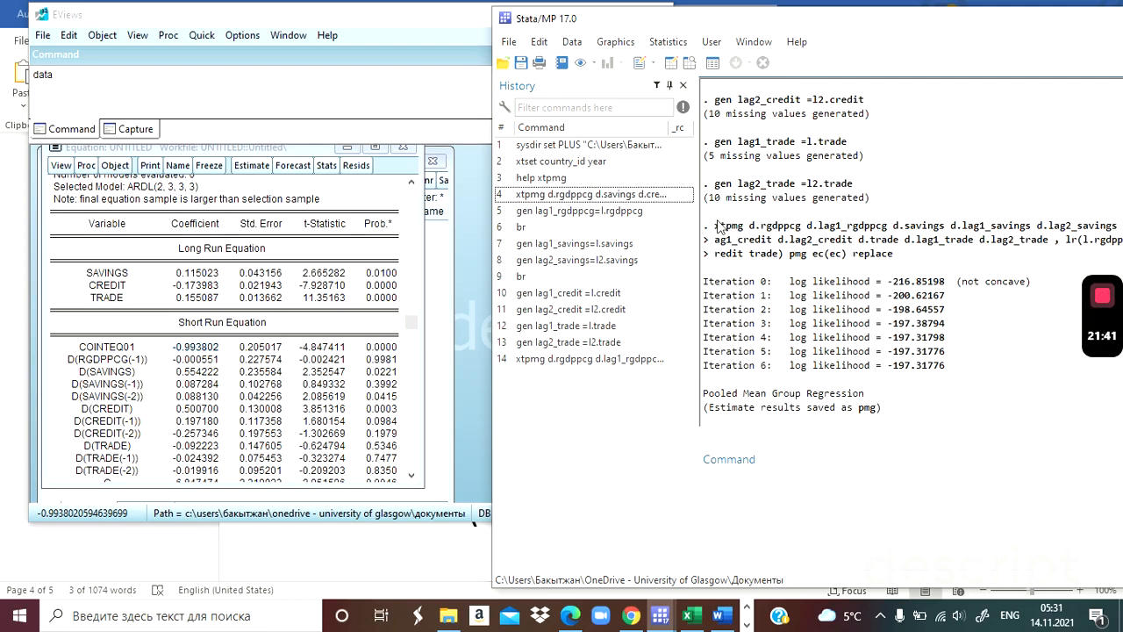
left_click(561, 359)
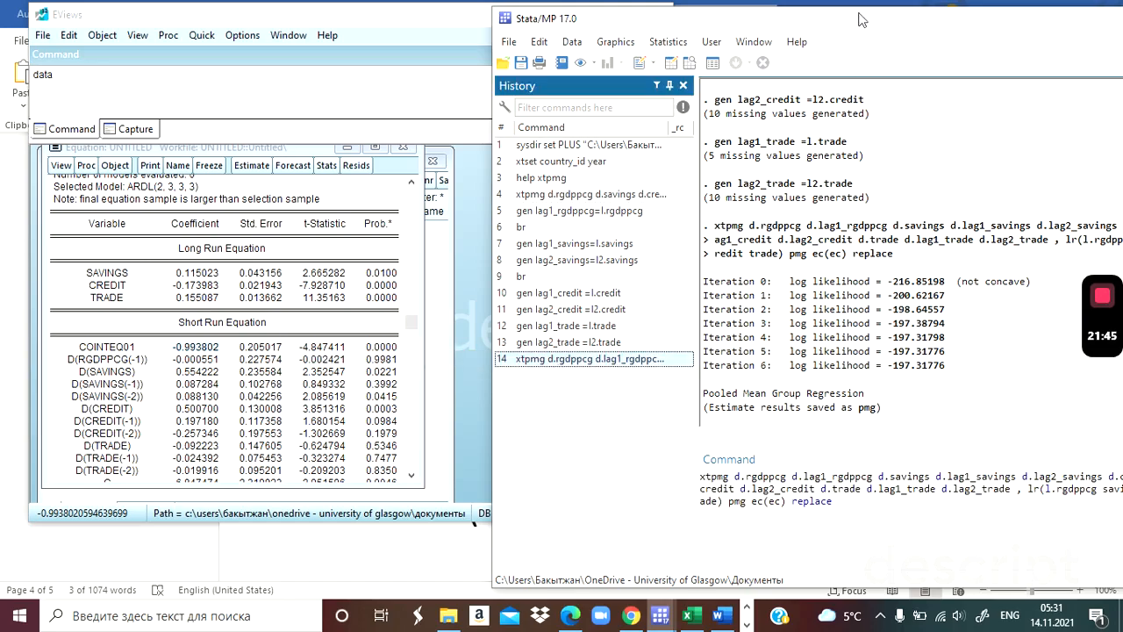
left_click_drag(860, 19, 544, 1)
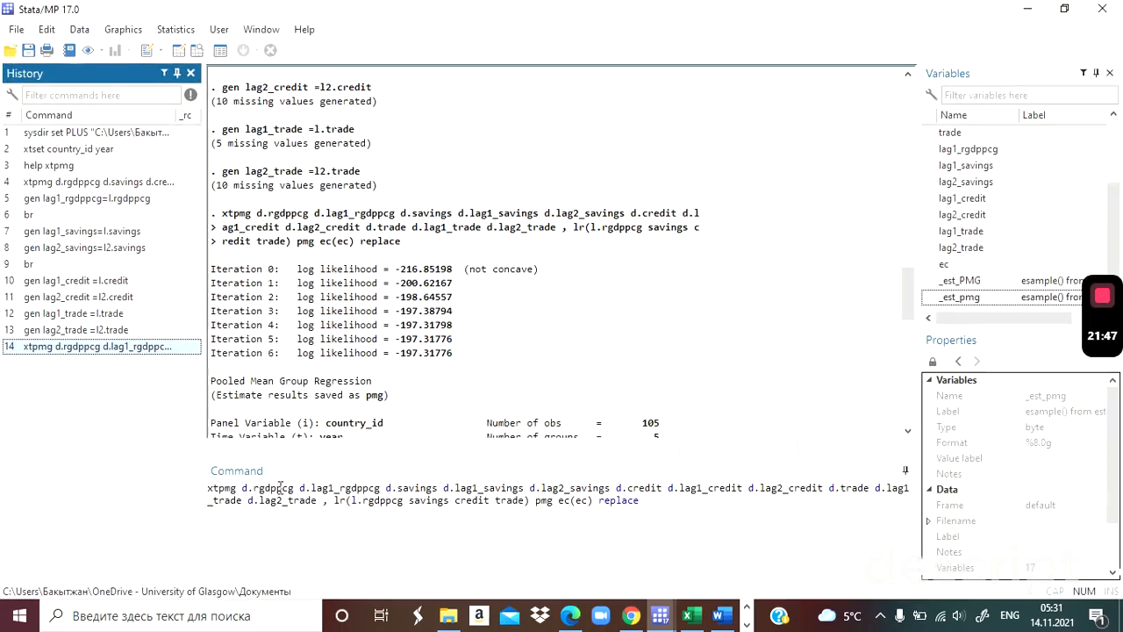